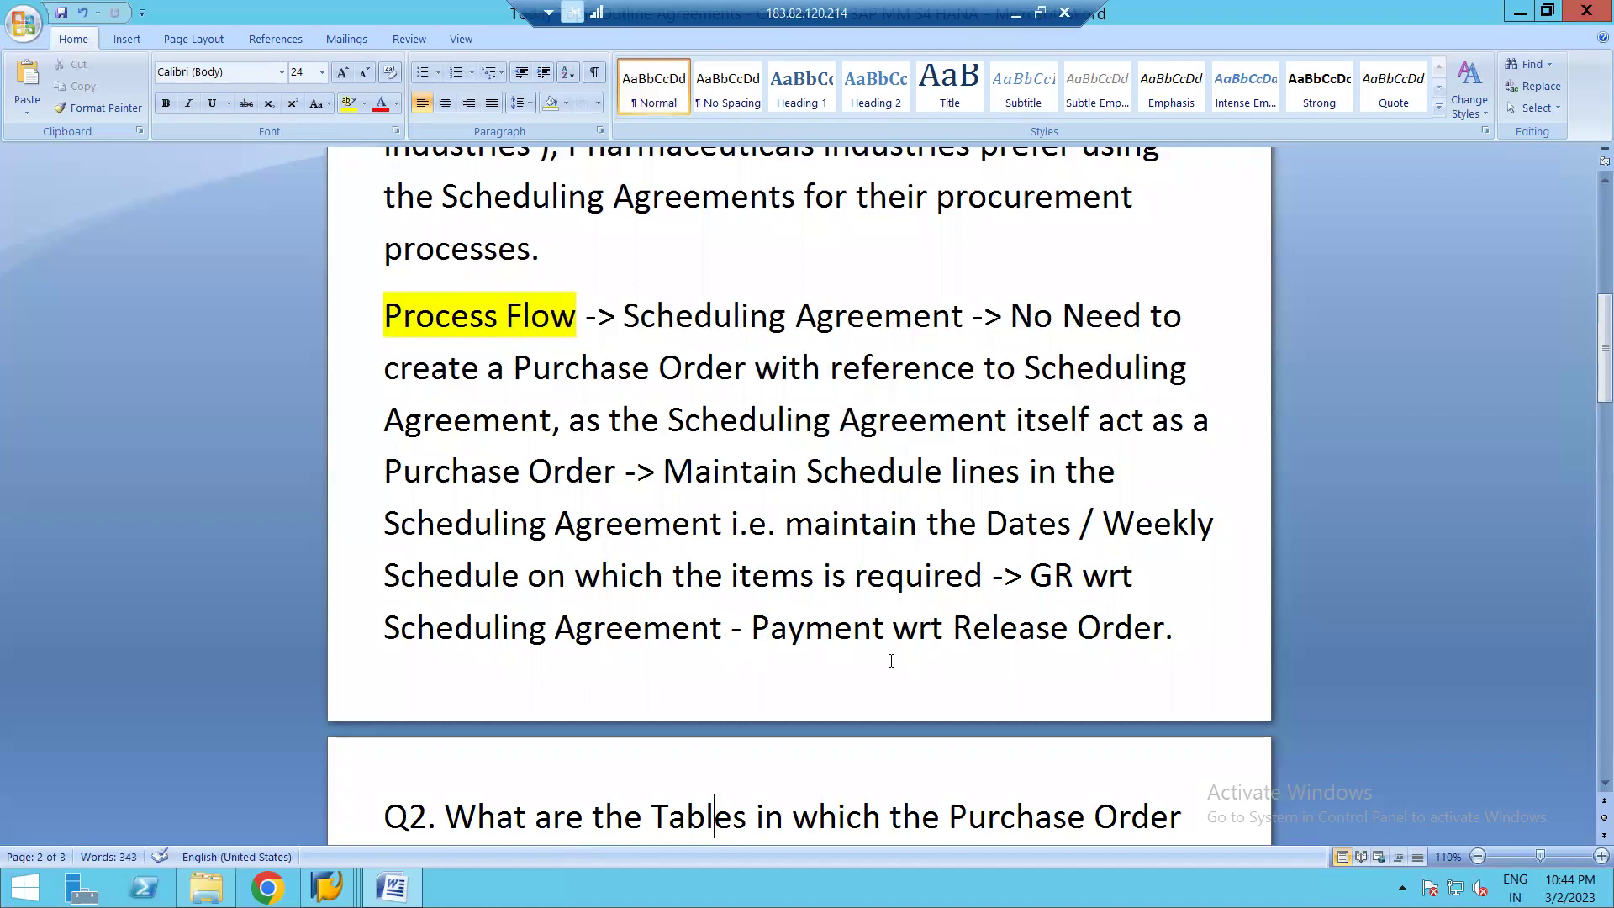
# - Replace "Release Order" with "Scheduling Agreement" at the end of the Process Flow paragraph
pyautogui.click(1163, 631)
pyautogui.press('BackSpace')
pyautogui.press('BackSpace')
pyautogui.press('BackSpace')
pyautogui.press('BackSpace')
pyautogui.press('BackSpace')
pyautogui.press('BackSpace')
pyautogui.press('BackSpace')
pyautogui.press('BackSpace')
pyautogui.press('BackSpace')
pyautogui.press('BackSpace')
pyautogui.press('BackSpace')
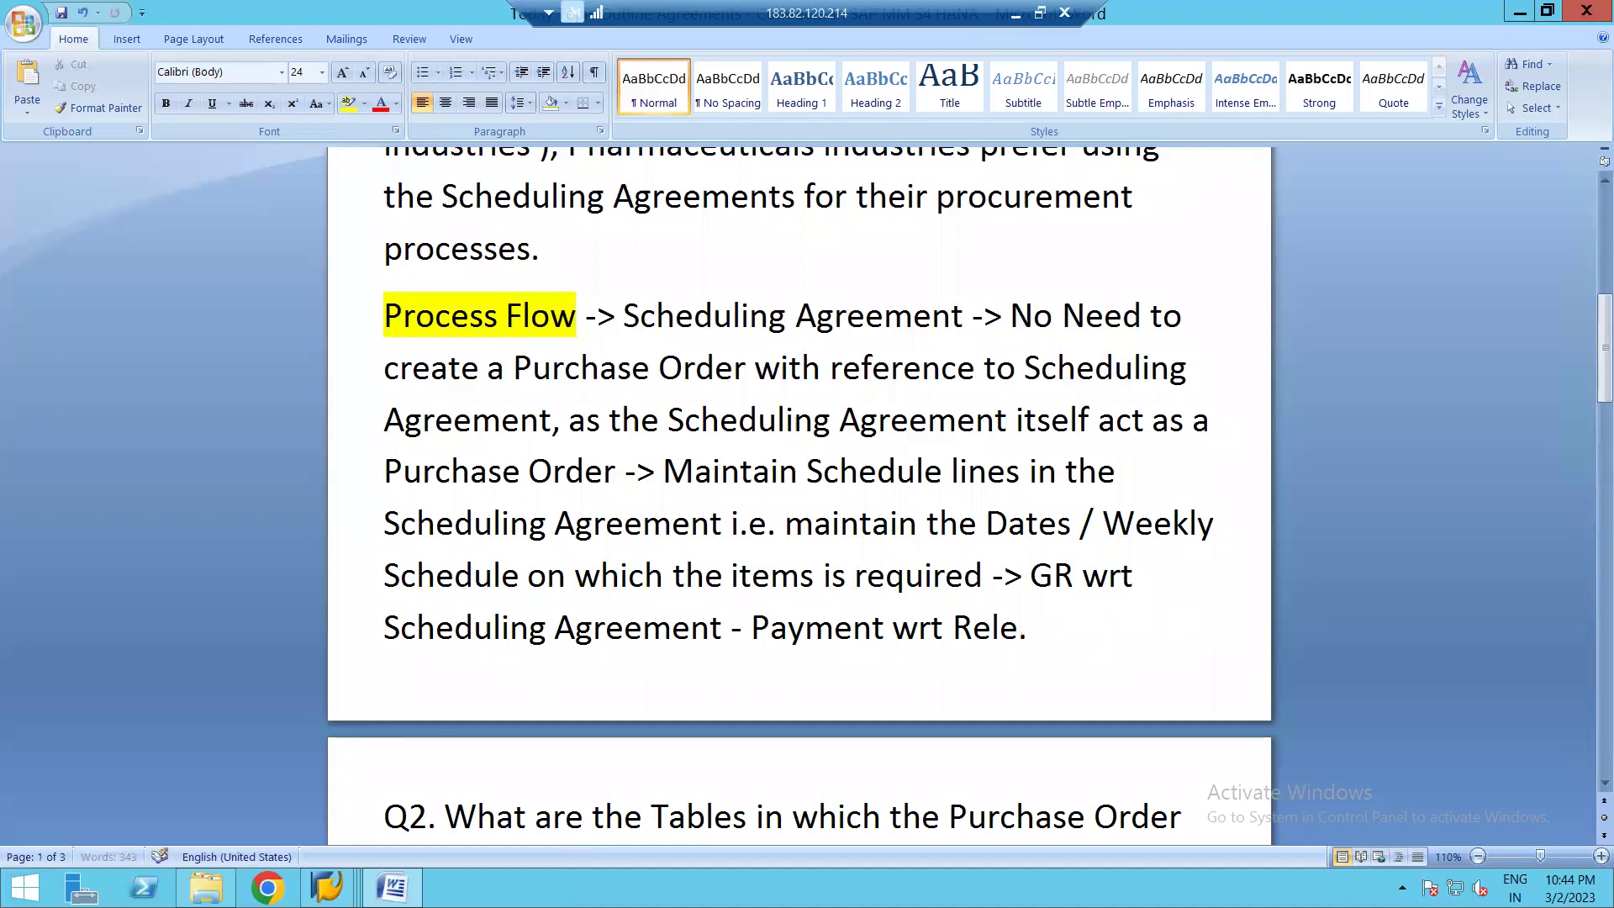
pyautogui.press('BackSpace')
pyautogui.press('BackSpace')
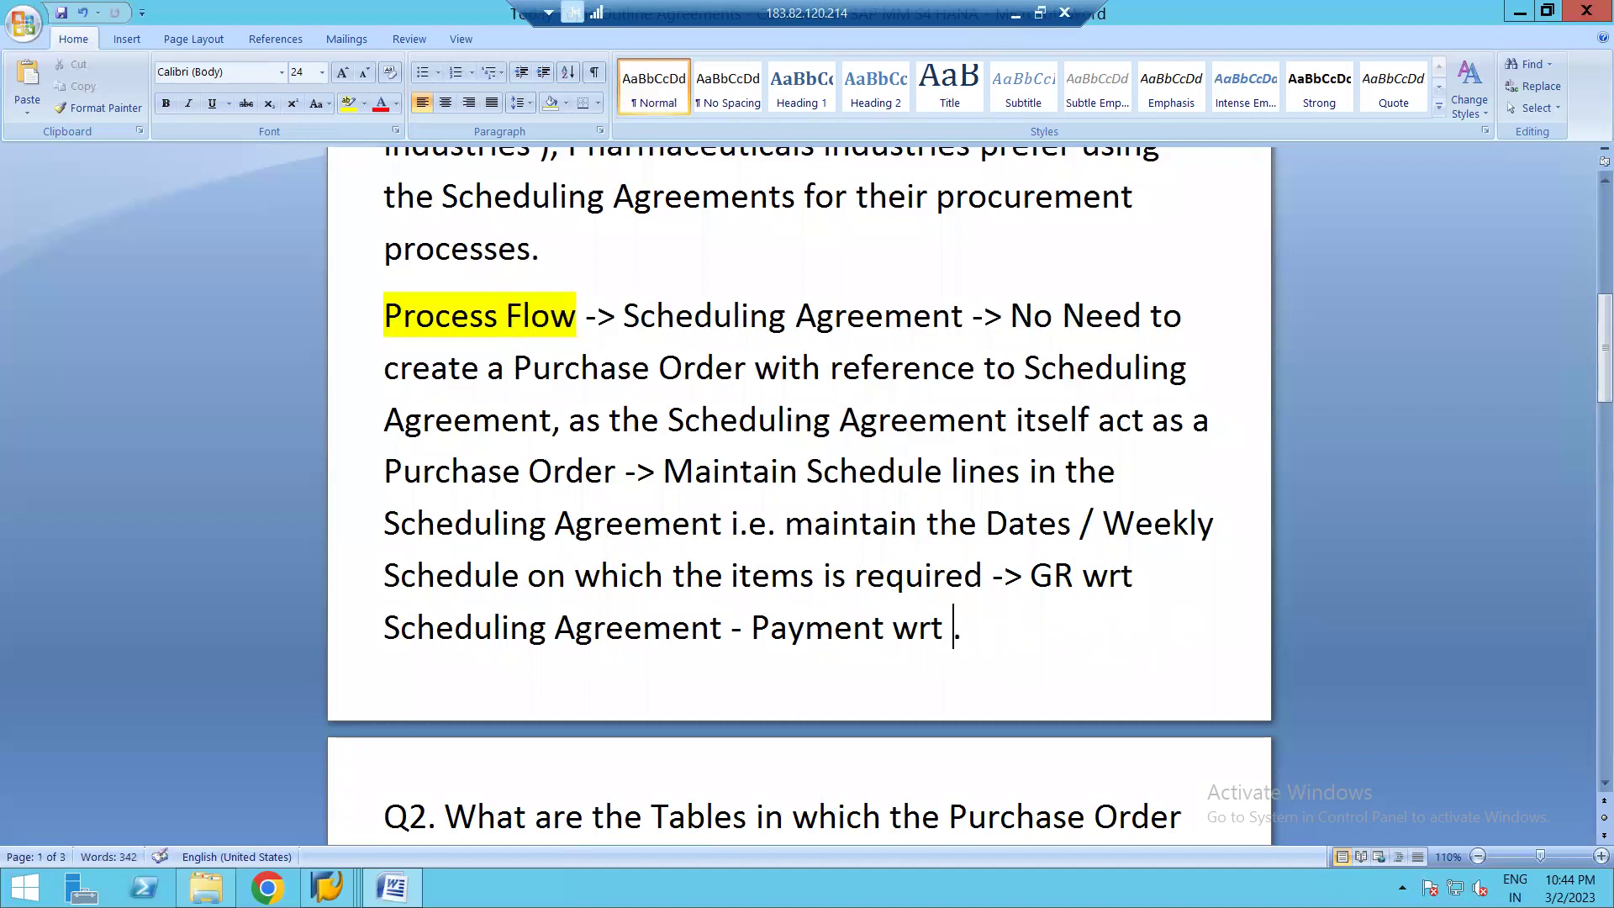
pyautogui.write('Sched')
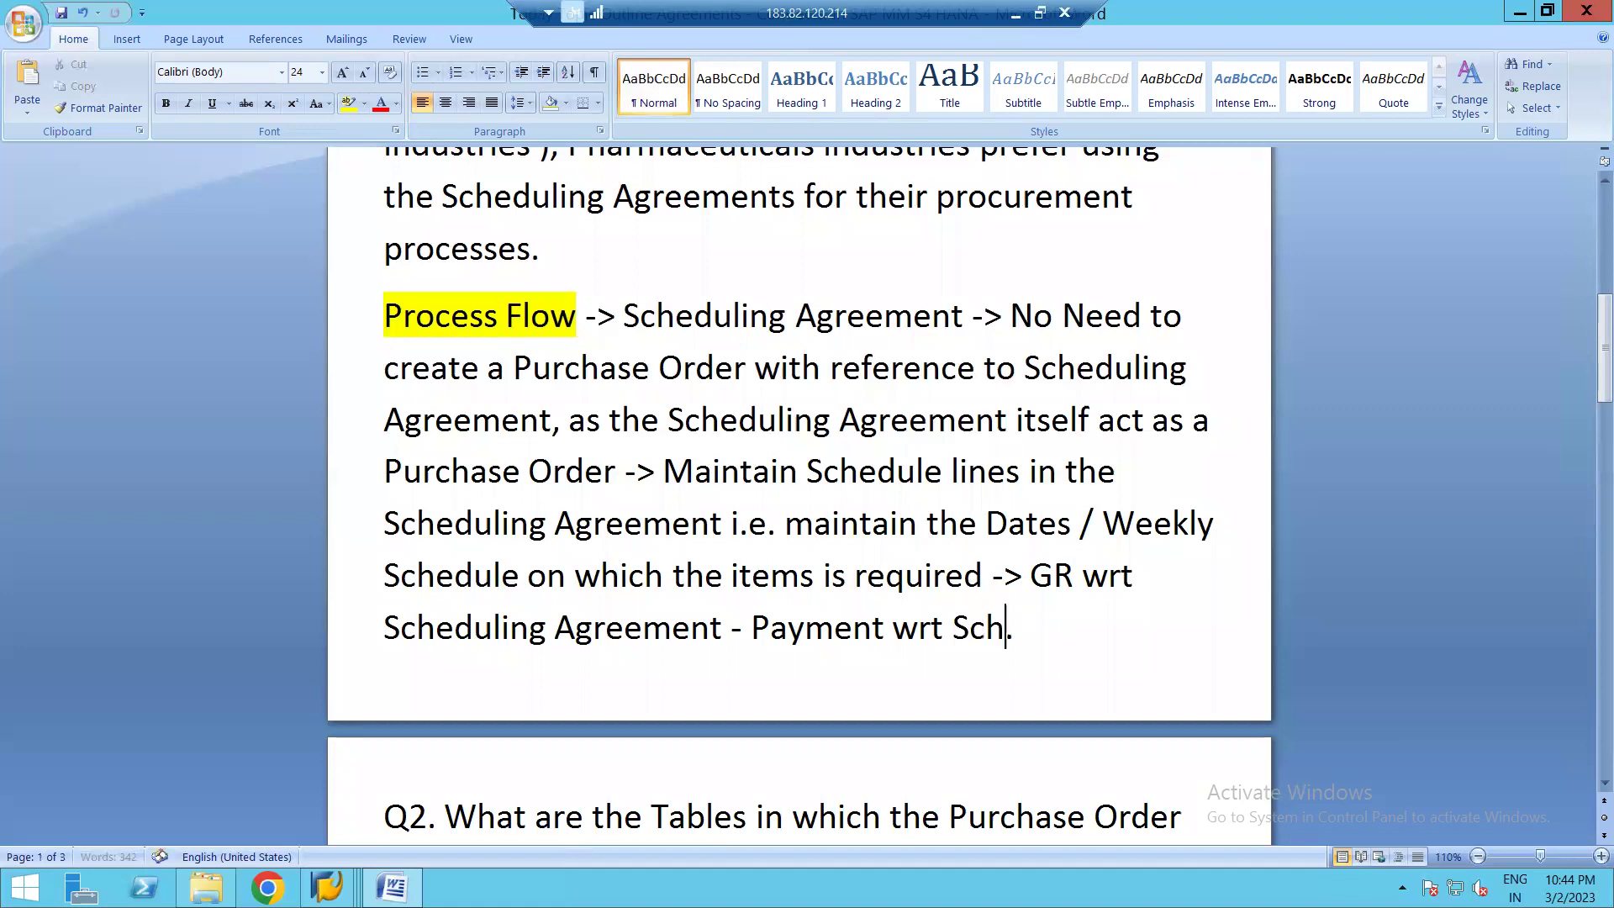
pyautogui.write('uling ')
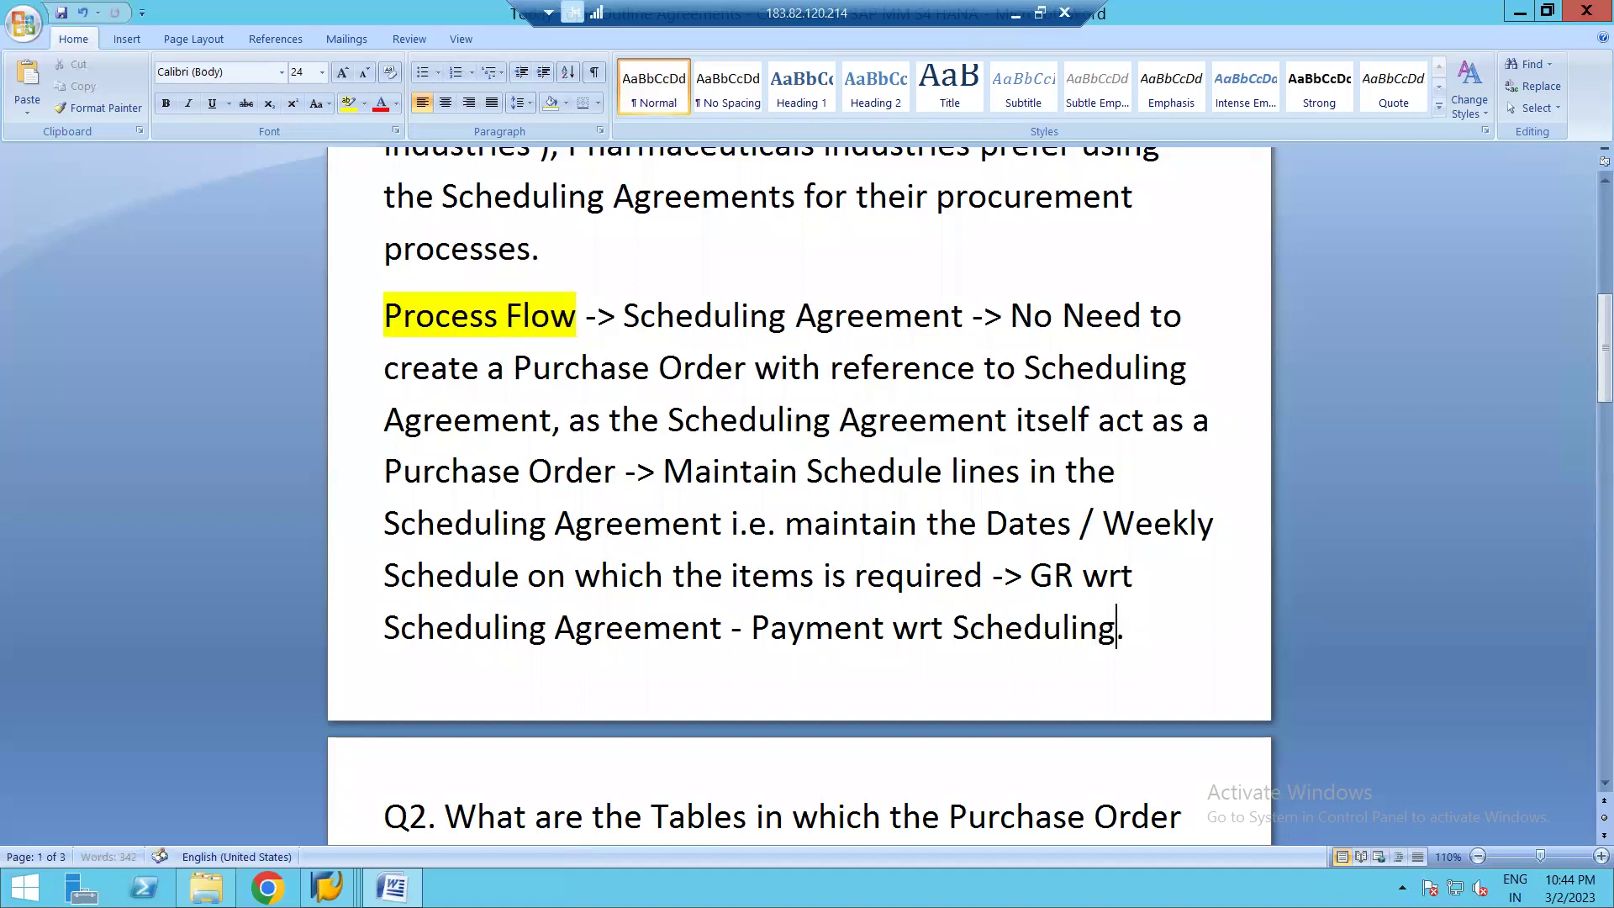
pyautogui.write('Agreement.')
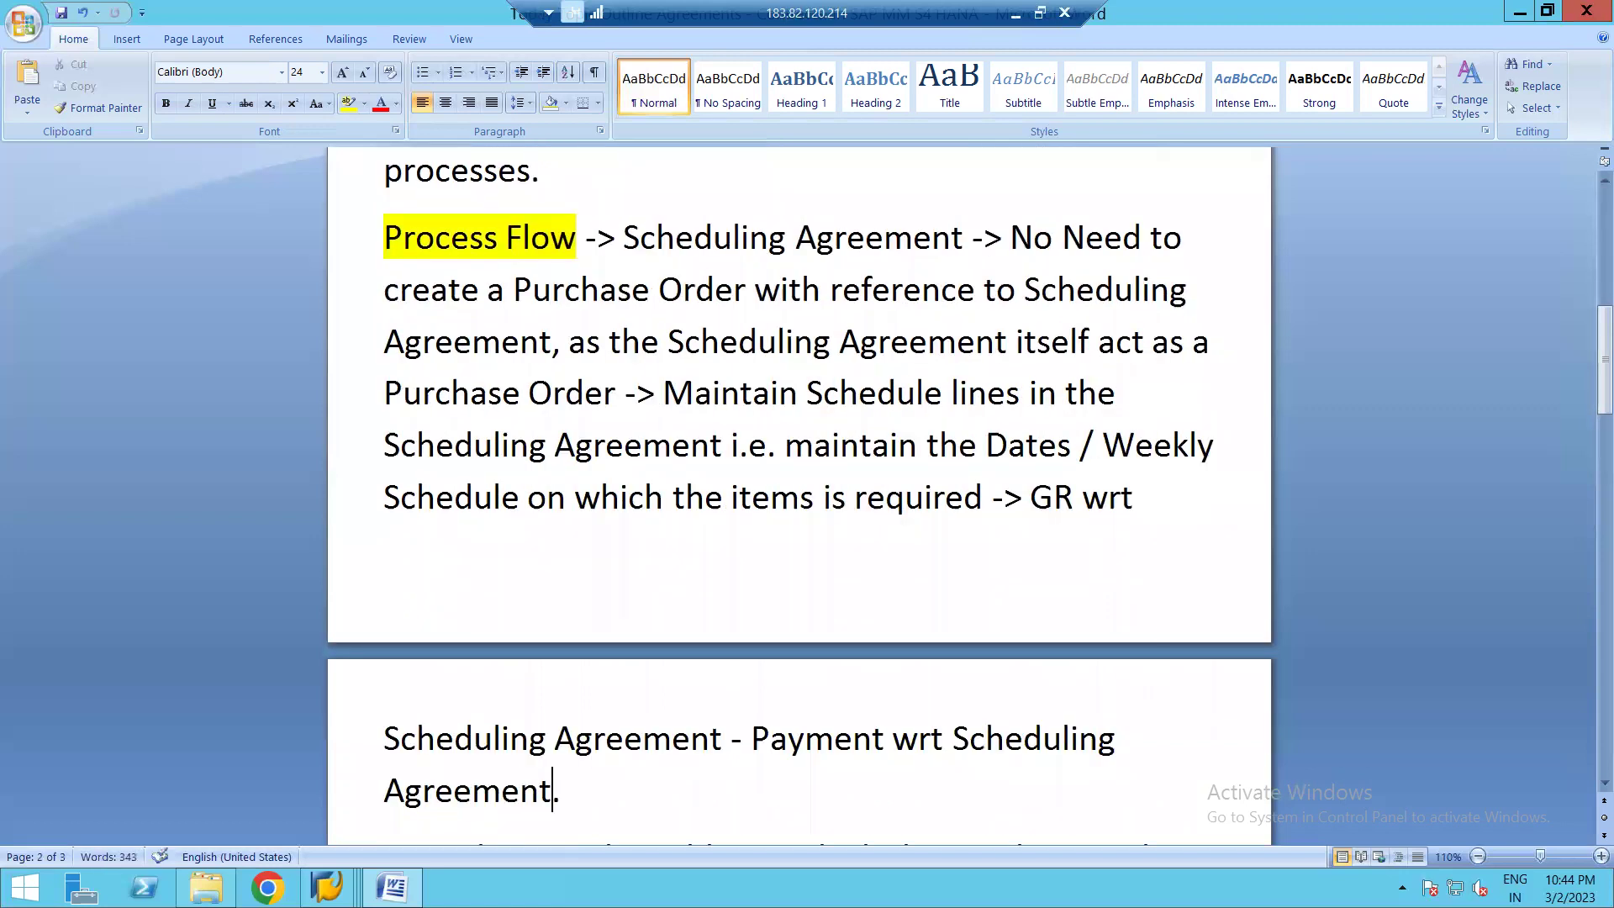
# - Switch to the SAP Display Scheduling Agreement session, view the purchase order history of item 10, and return to the item overview
pyautogui.scroll(-3, 1162, 633)
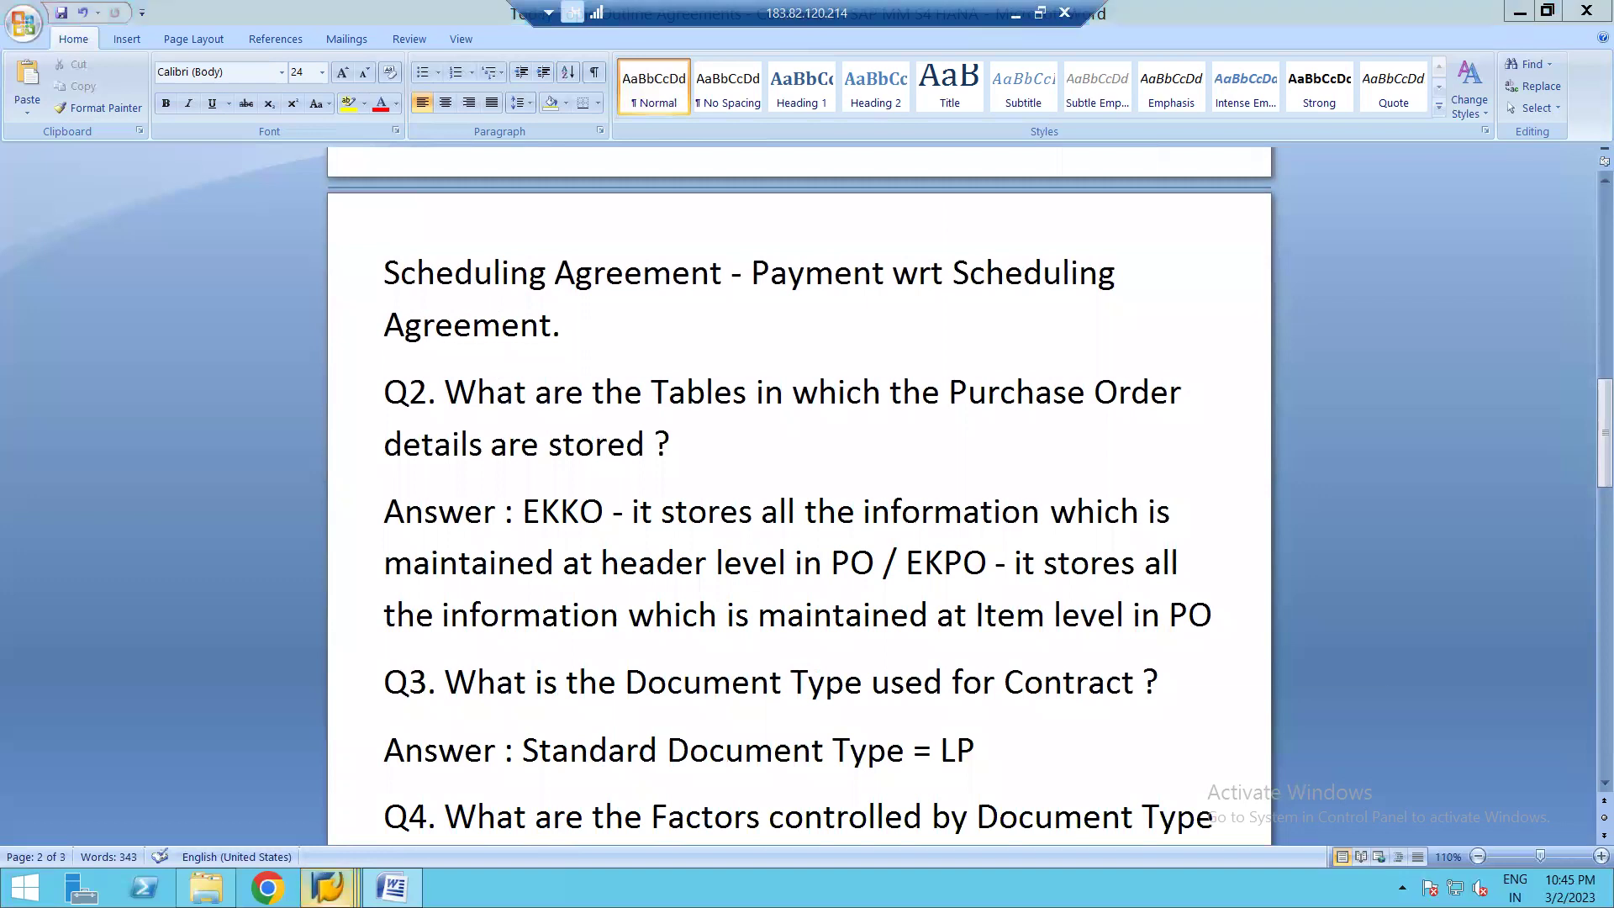
pyautogui.moveTo(327, 887)
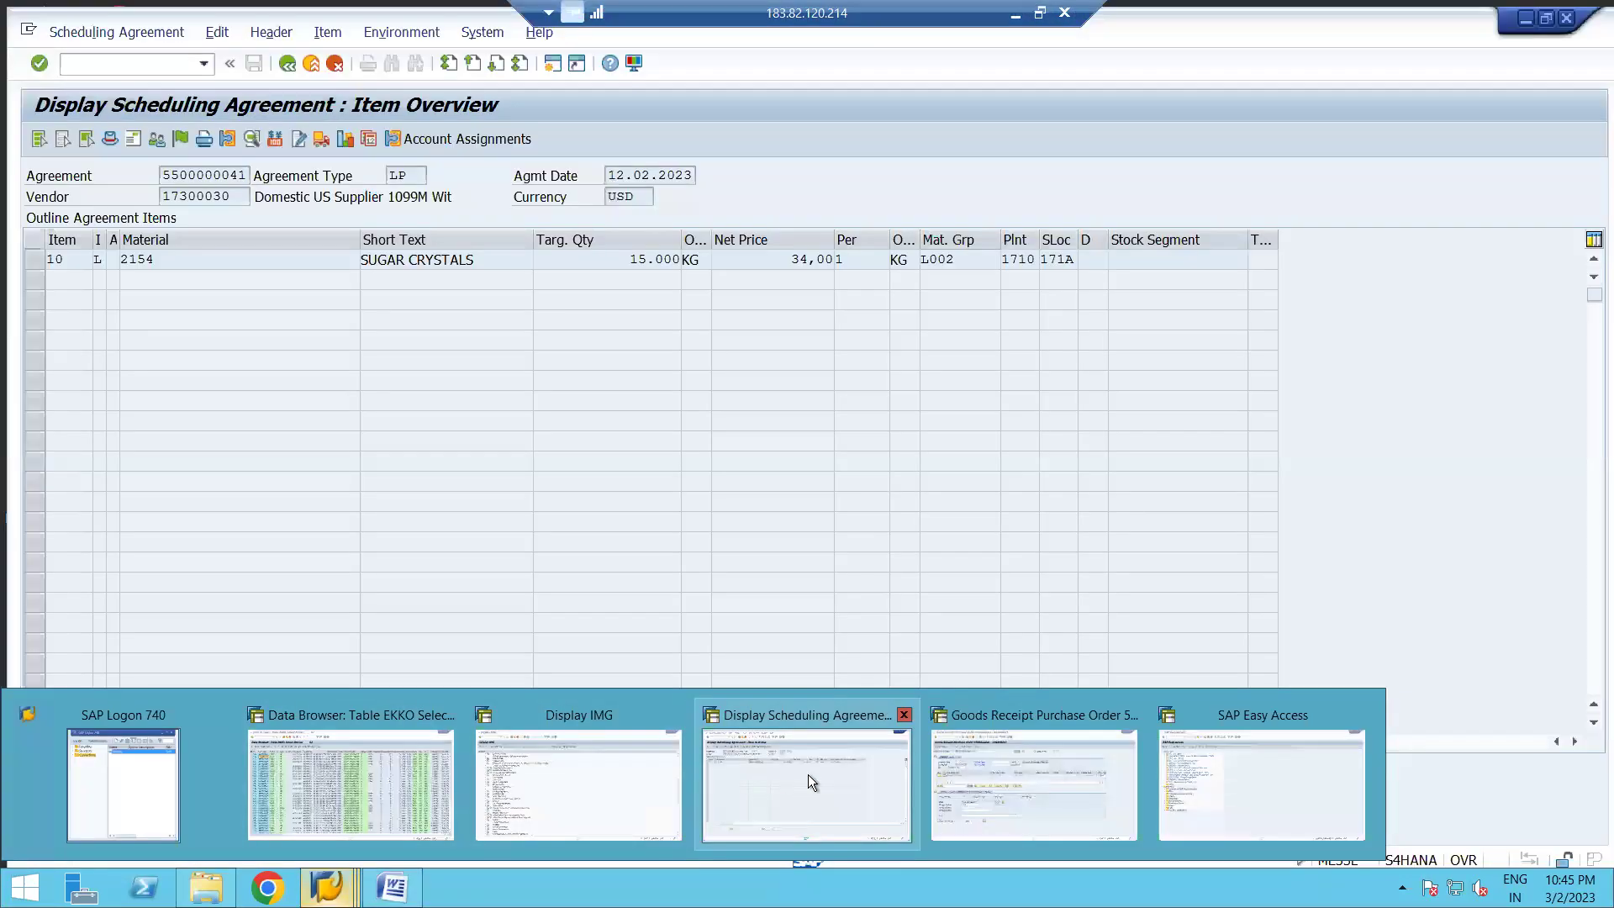
pyautogui.click(808, 774)
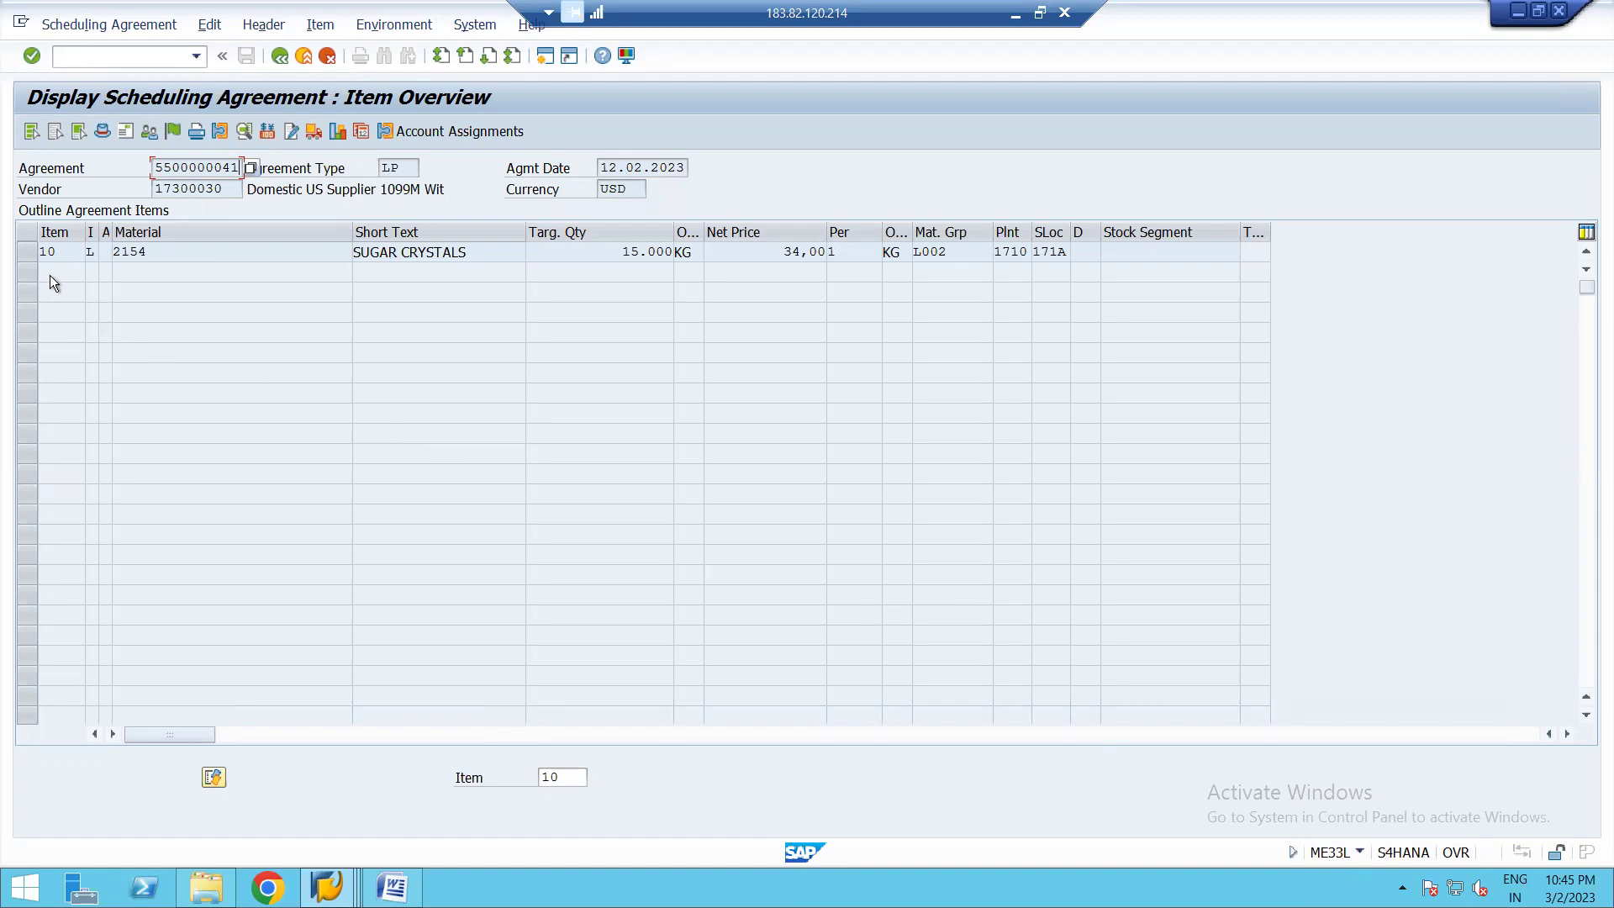
pyautogui.click(28, 250)
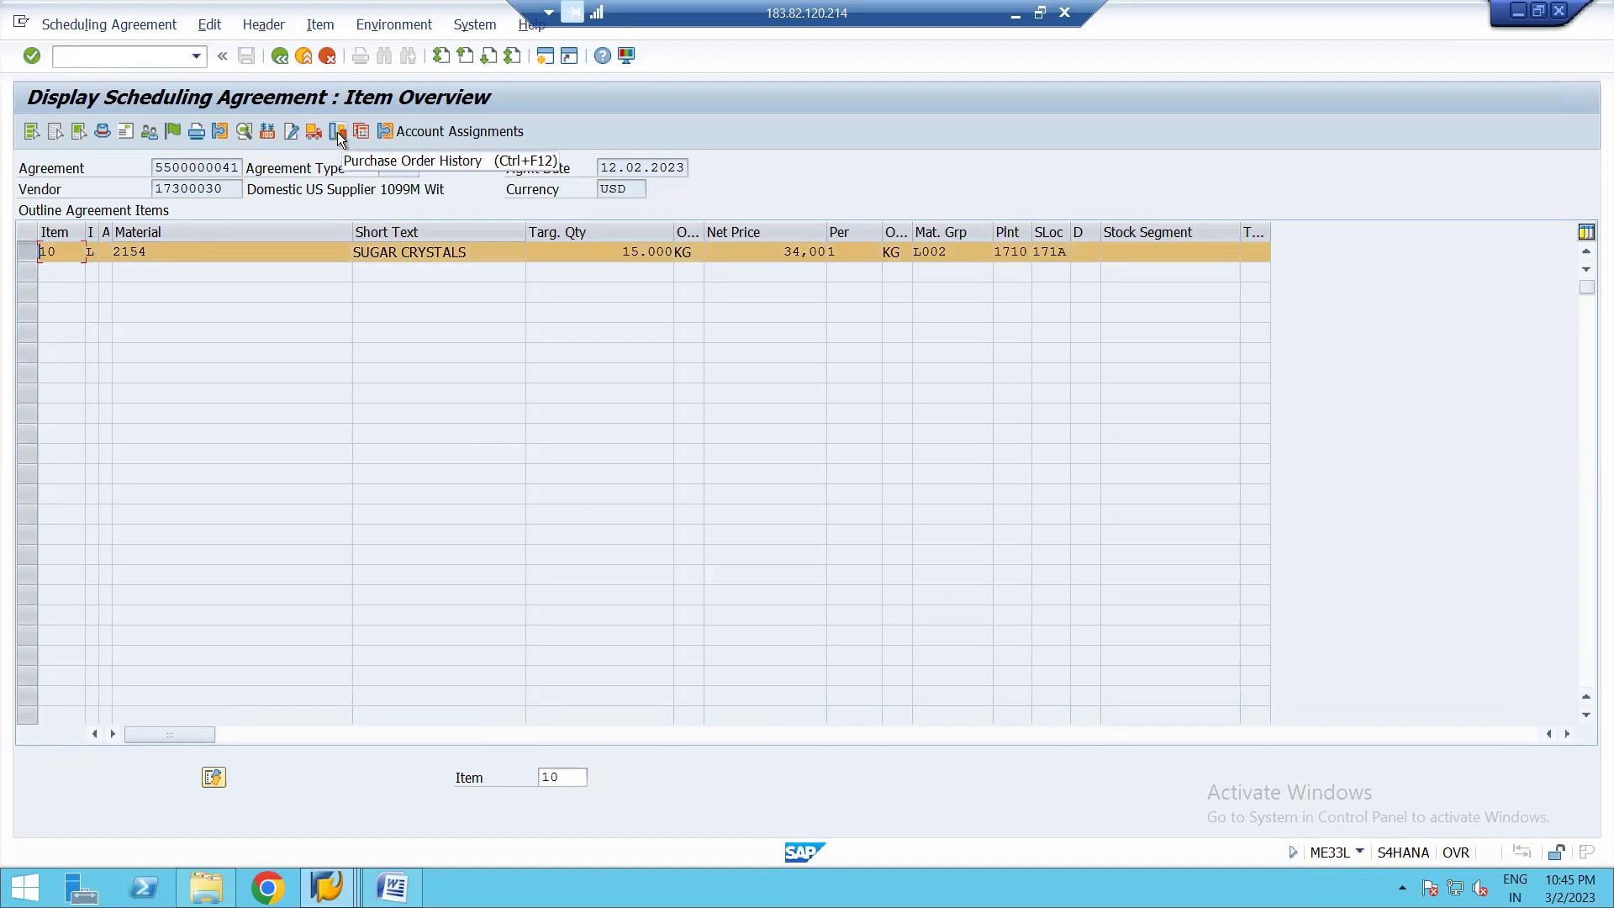
pyautogui.click(337, 132)
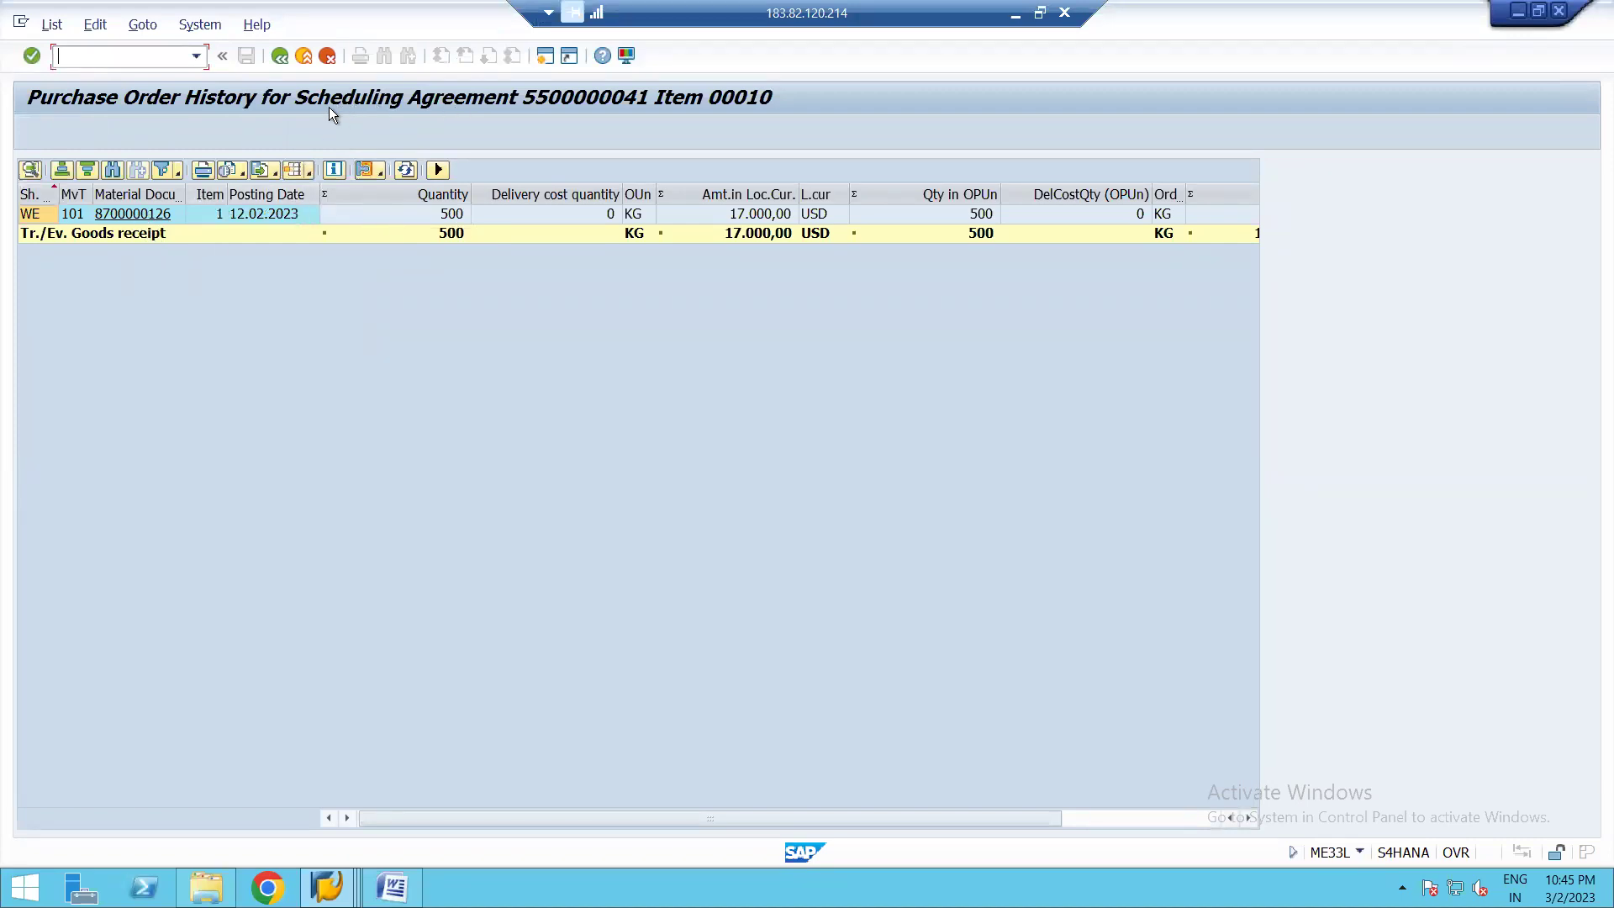
pyautogui.click(281, 56)
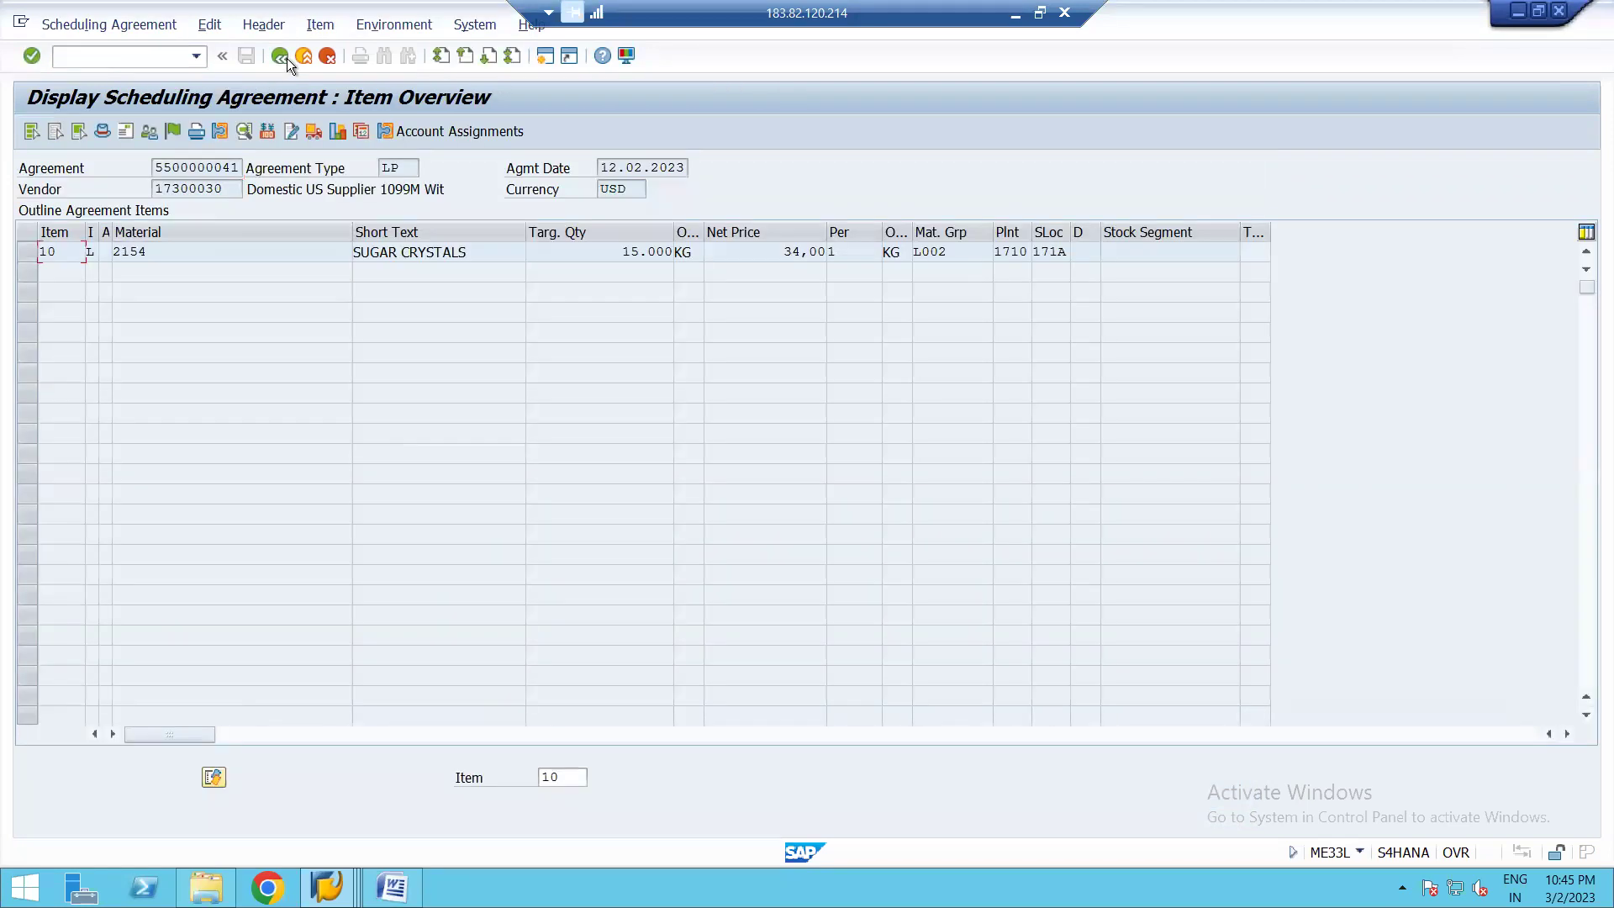
# - Start transaction SE16 in the SAP Easy Access session and open the selection screen for table EKKO
pyautogui.click(336, 871)
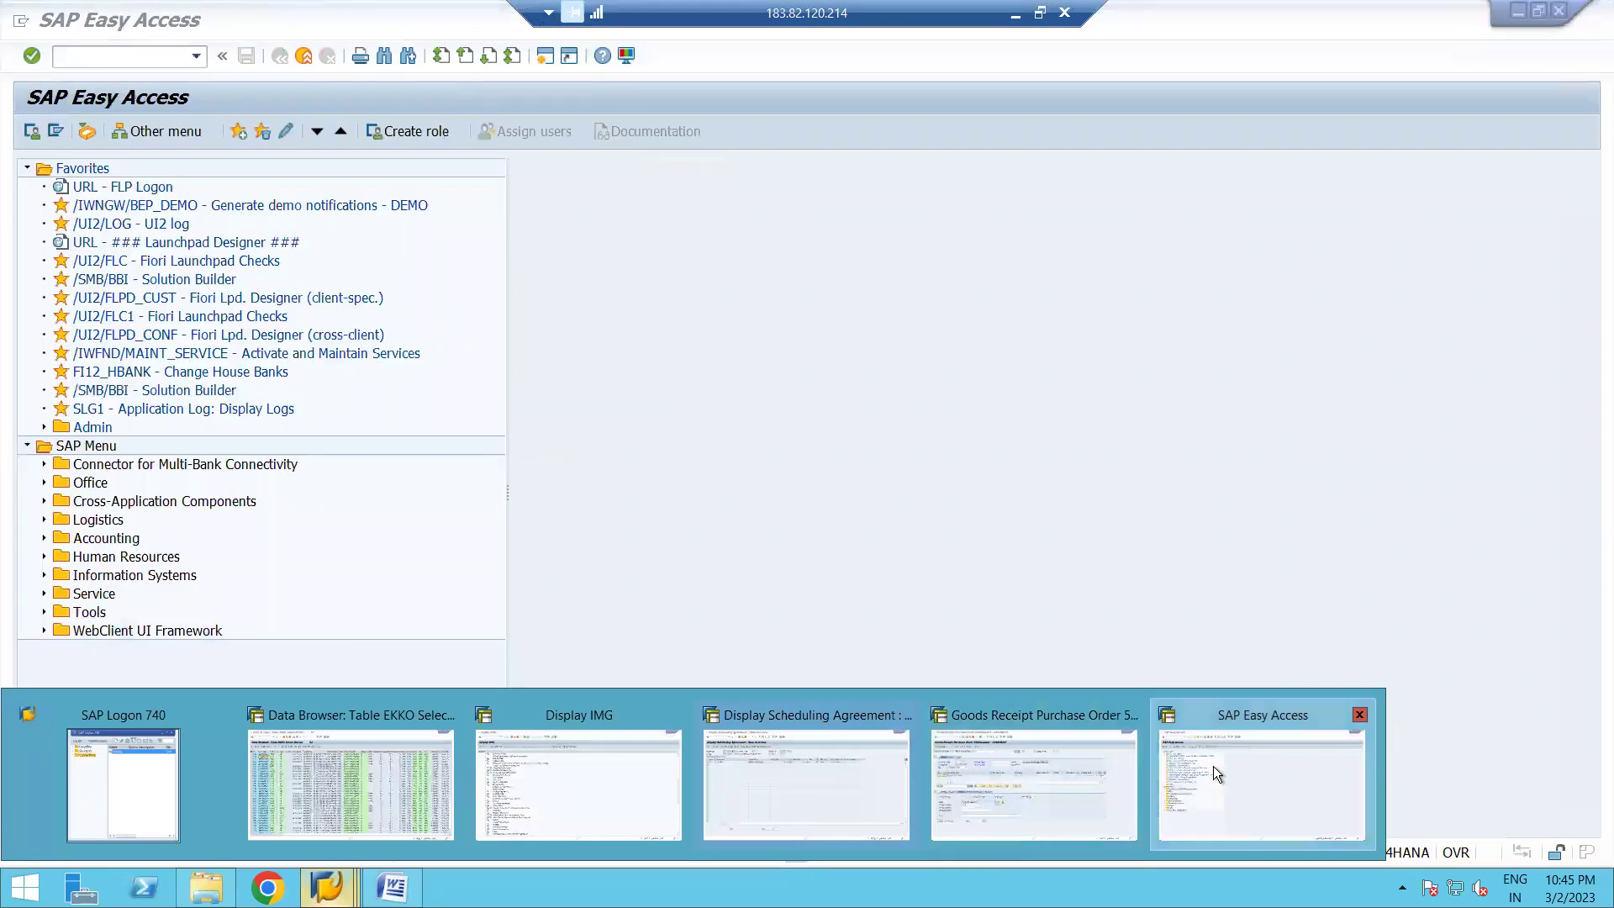
pyautogui.click(1213, 765)
pyautogui.write('se16')
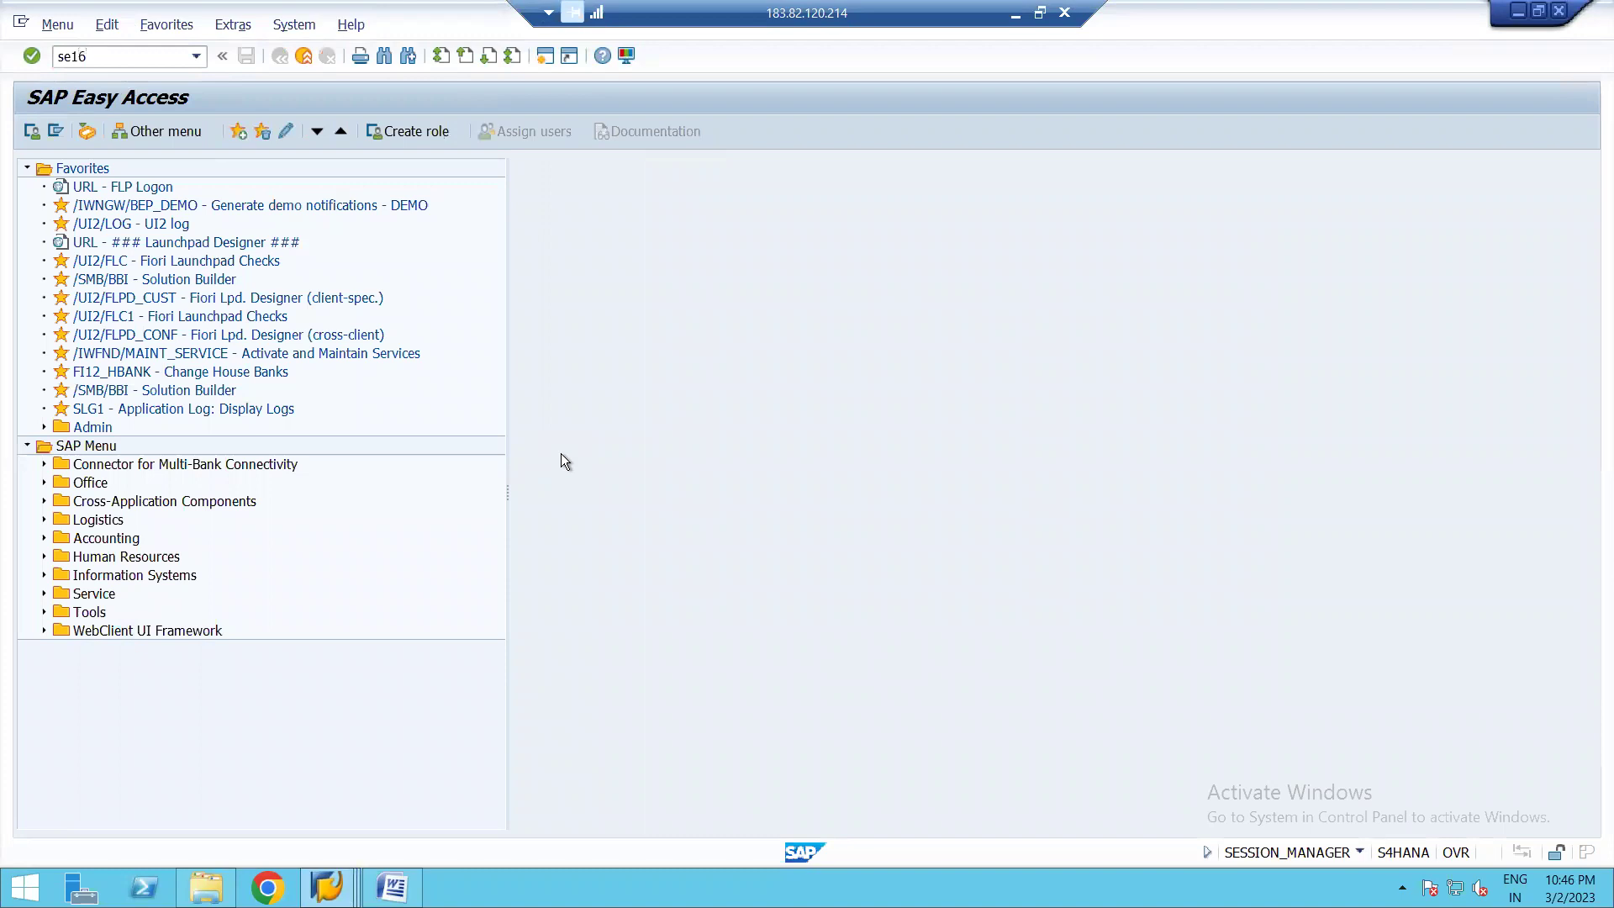
pyautogui.press('Return')
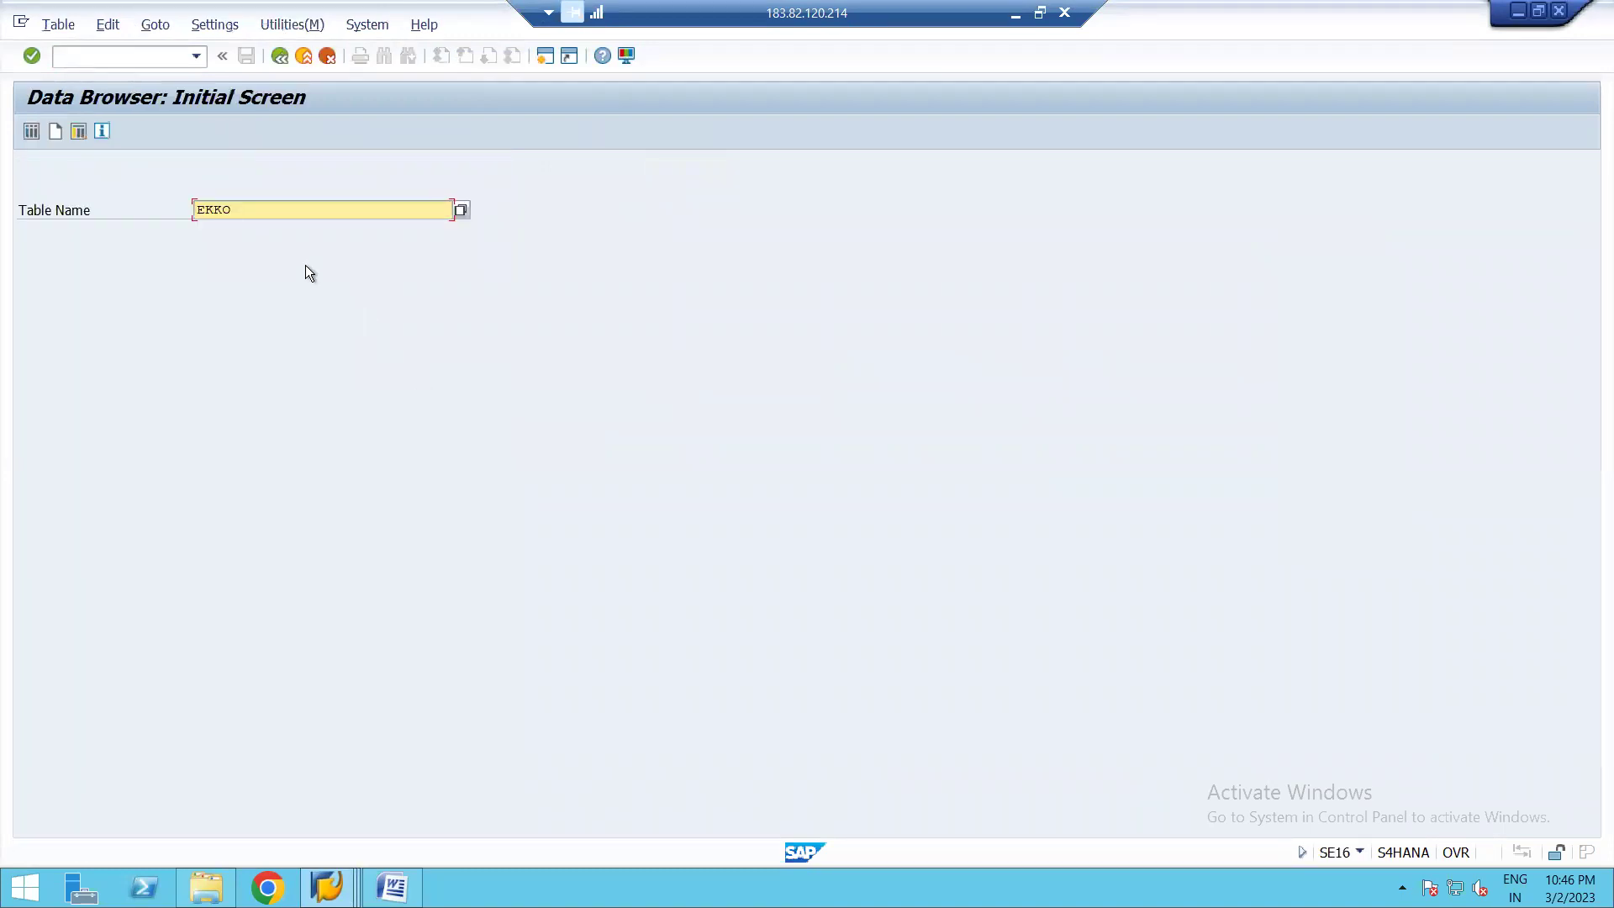
pyautogui.press('Return')
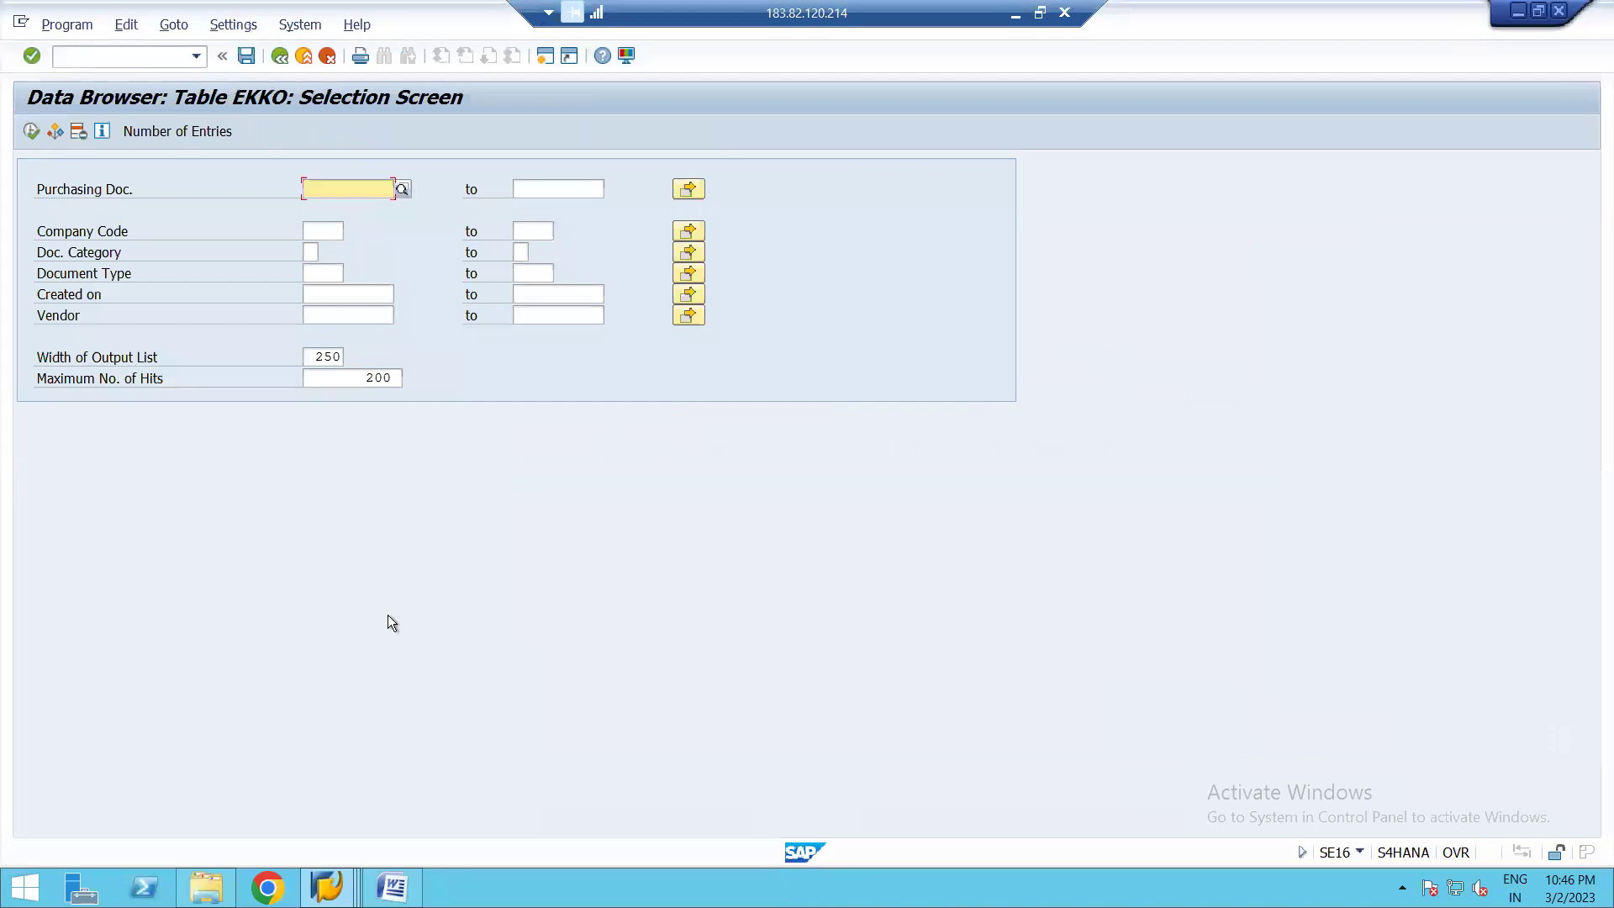
# - Copy the agreement number from the Display Scheduling Agreement session and open the agreement's header data
pyautogui.click(330, 887)
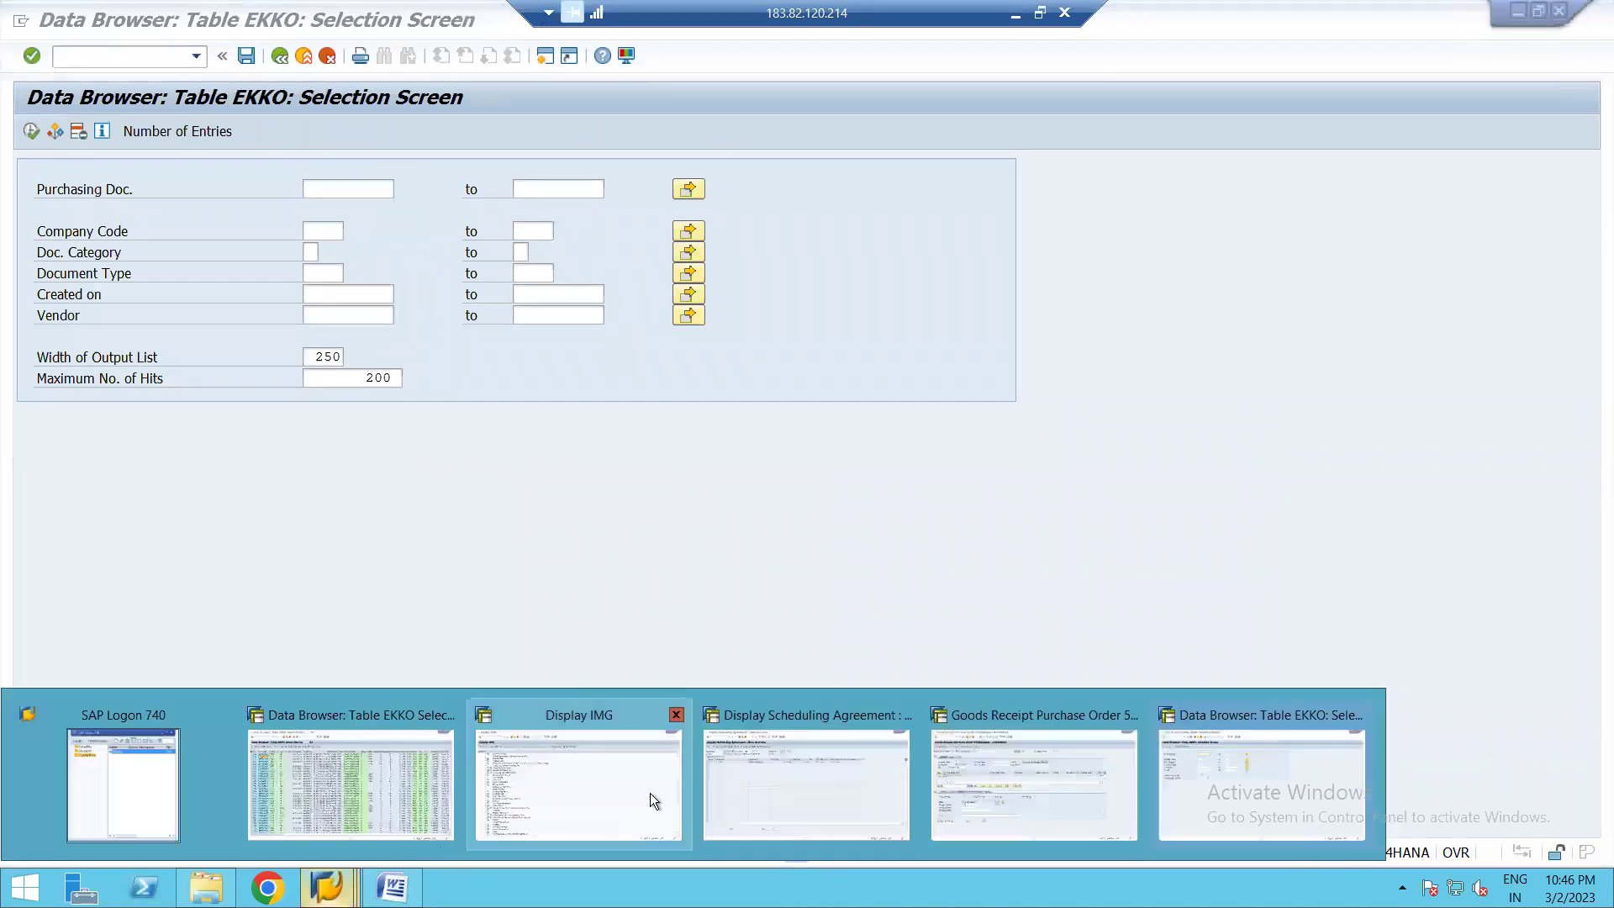
pyautogui.click(794, 770)
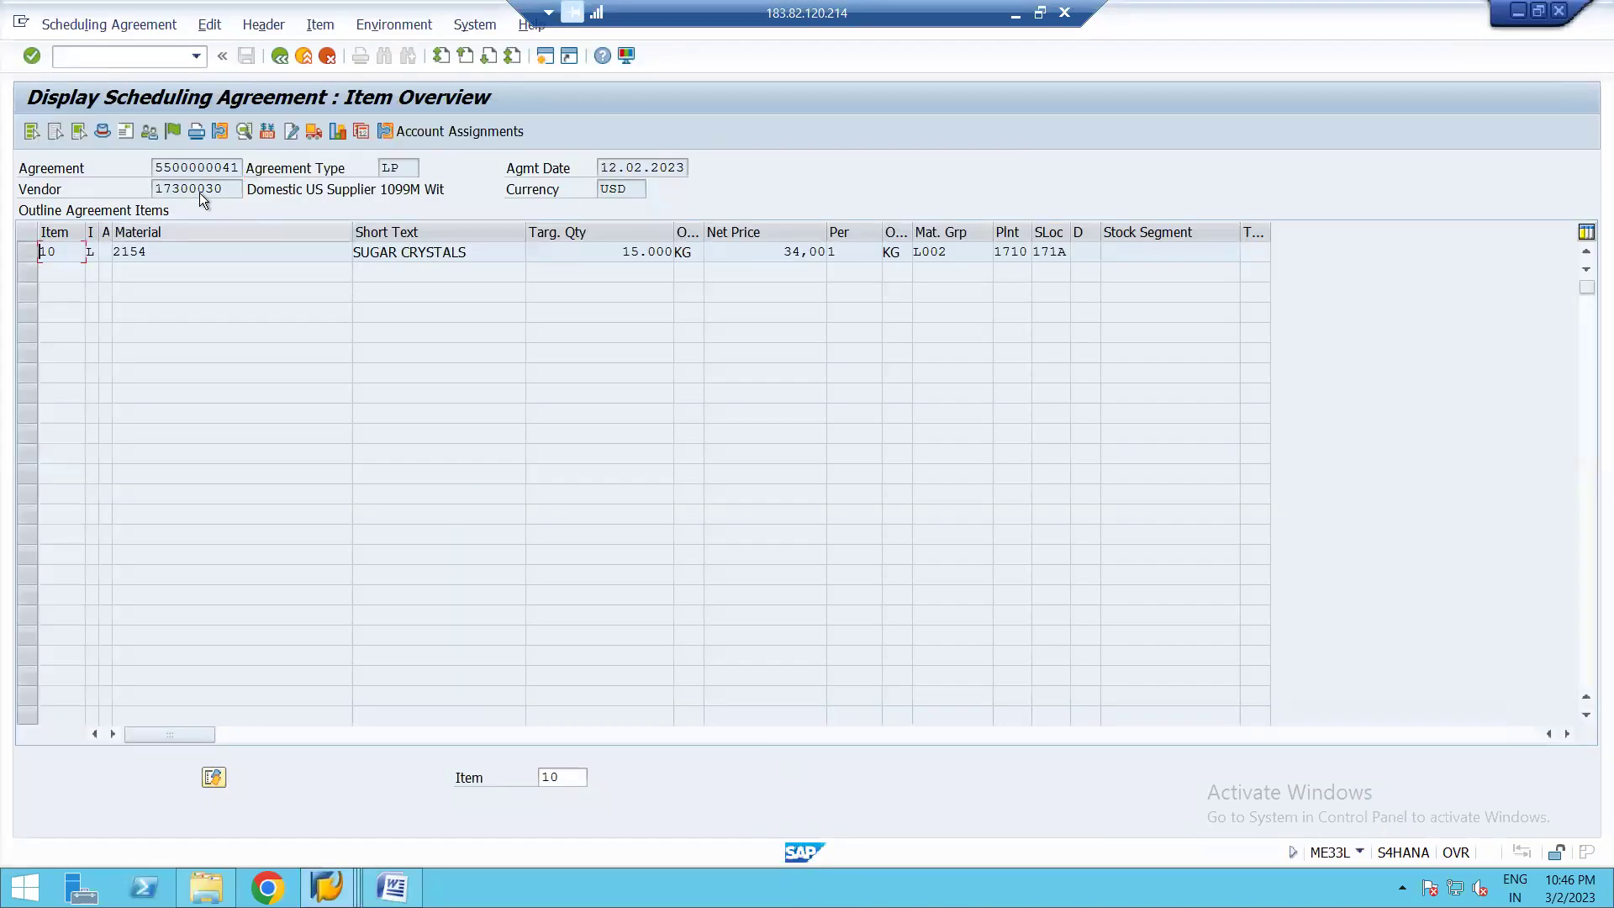
pyautogui.click(154, 169)
pyautogui.hotkey('shift', 'Right')
pyautogui.hotkey('shift', 'Right')
pyautogui.hotkey('shift', 'Right')
pyautogui.hotkey('shift', 'Right')
pyautogui.hotkey('shift', 'Right')
pyautogui.hotkey('shift', 'Right')
pyautogui.hotkey('shift', 'Right')
pyautogui.hotkey('shift', 'Right')
pyautogui.hotkey('shift', 'Right')
pyautogui.hotkey('shift', 'Right')
pyautogui.hotkey('ctrl', 'c')
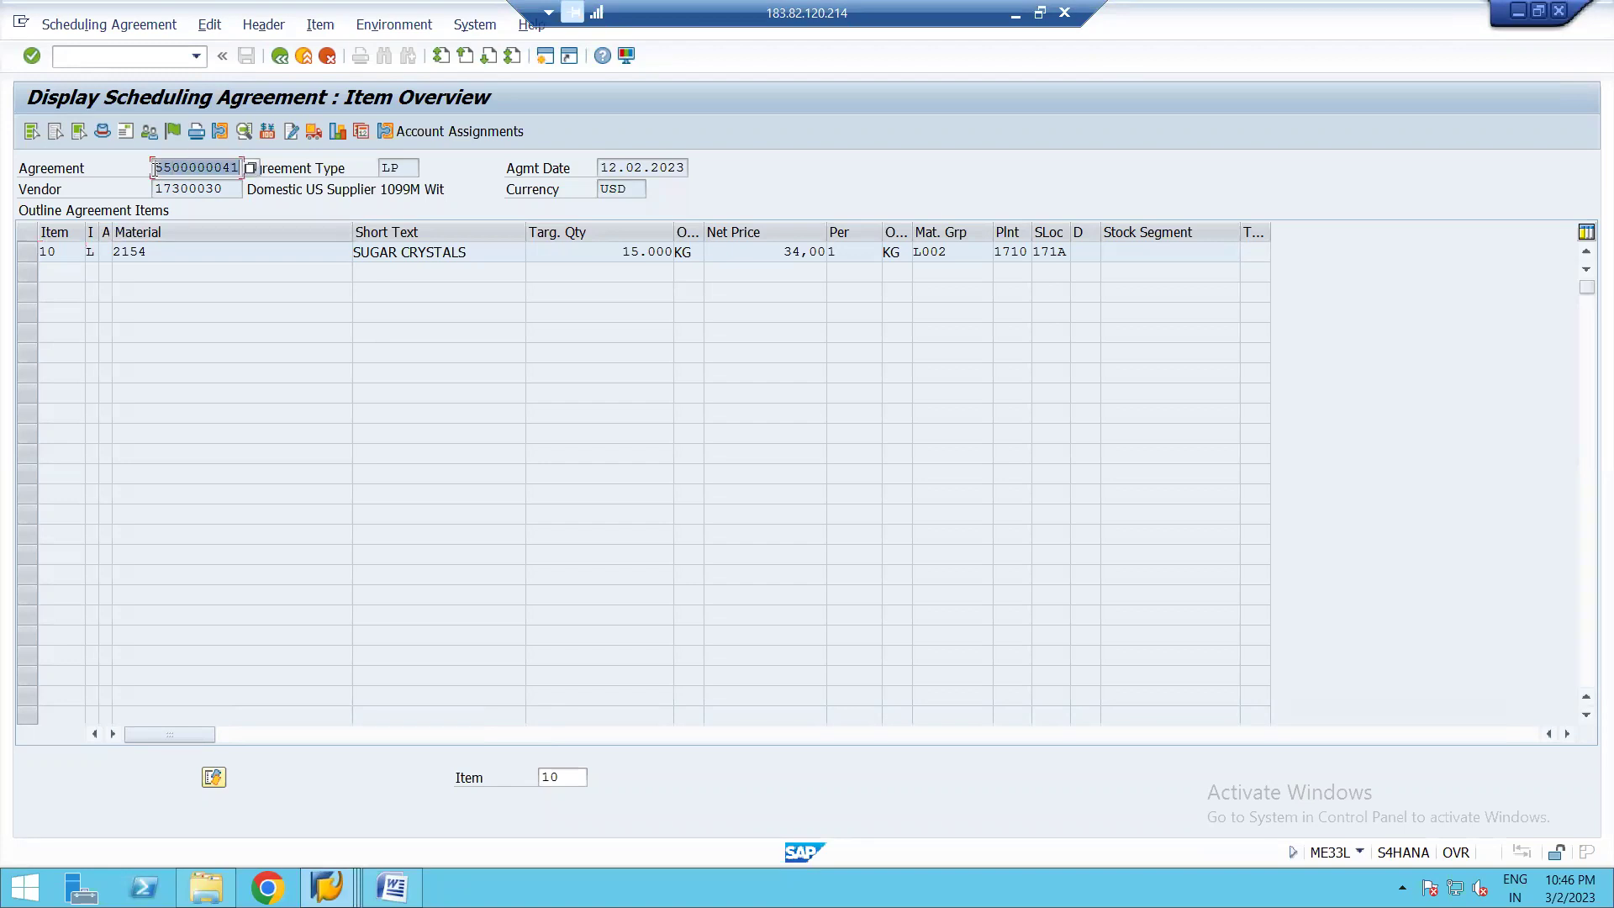
pyautogui.click(154, 169)
pyautogui.click(103, 133)
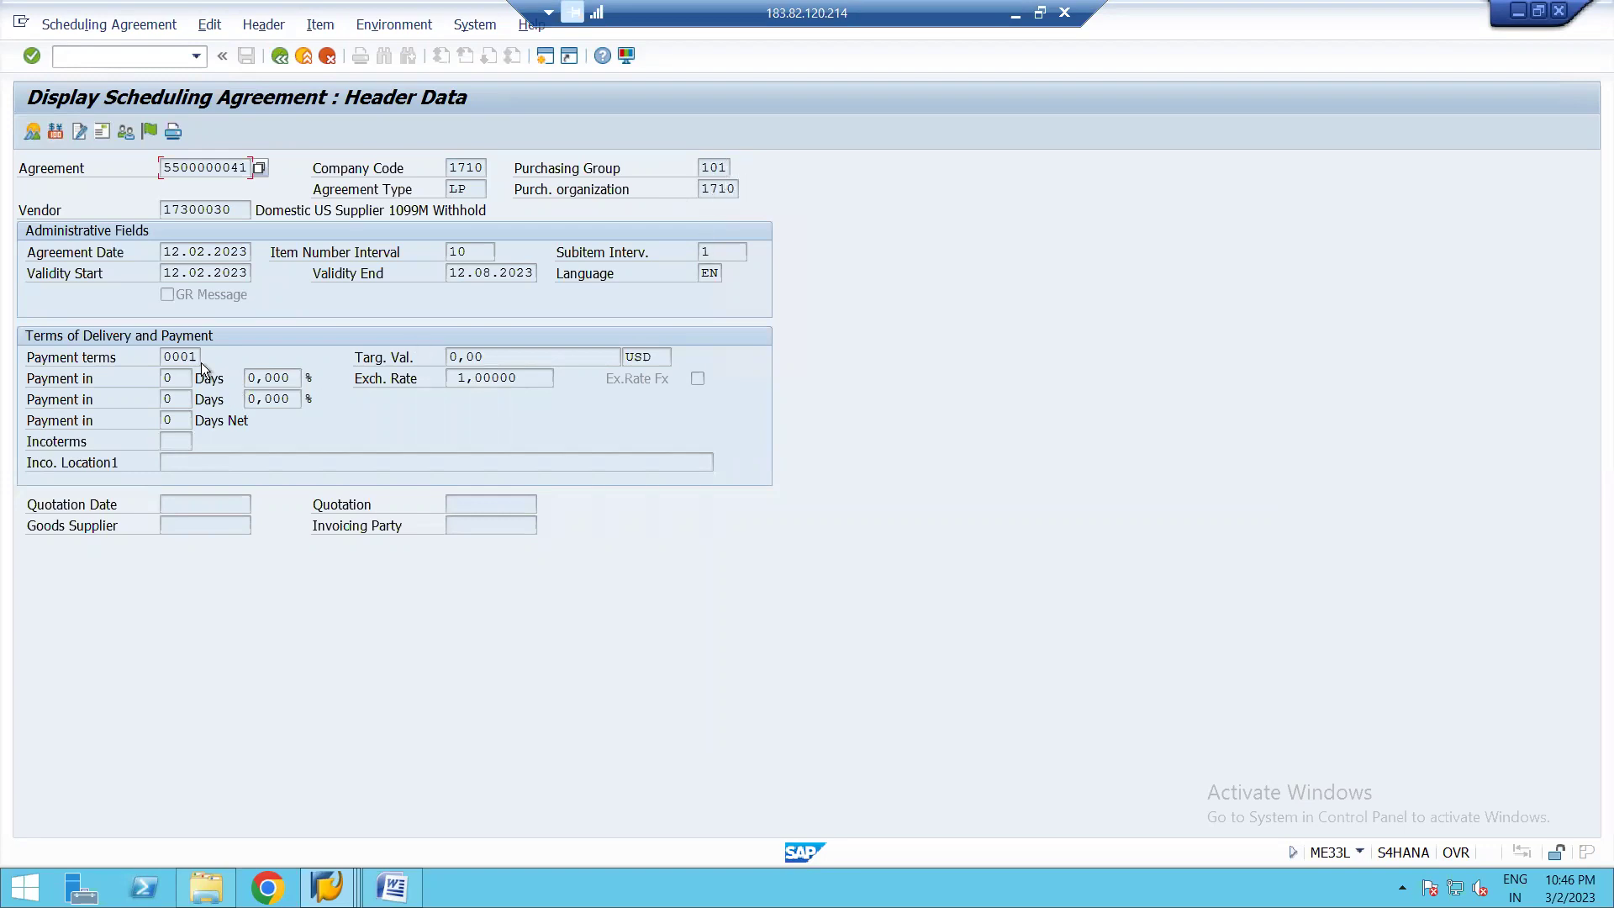
# - Paste the agreement number as the purchasing document in the EKKO selection and execute the query
pyautogui.hotkey('shift', 'Tab')
pyautogui.hotkey('alt', 'Tab')
pyautogui.click(341, 189)
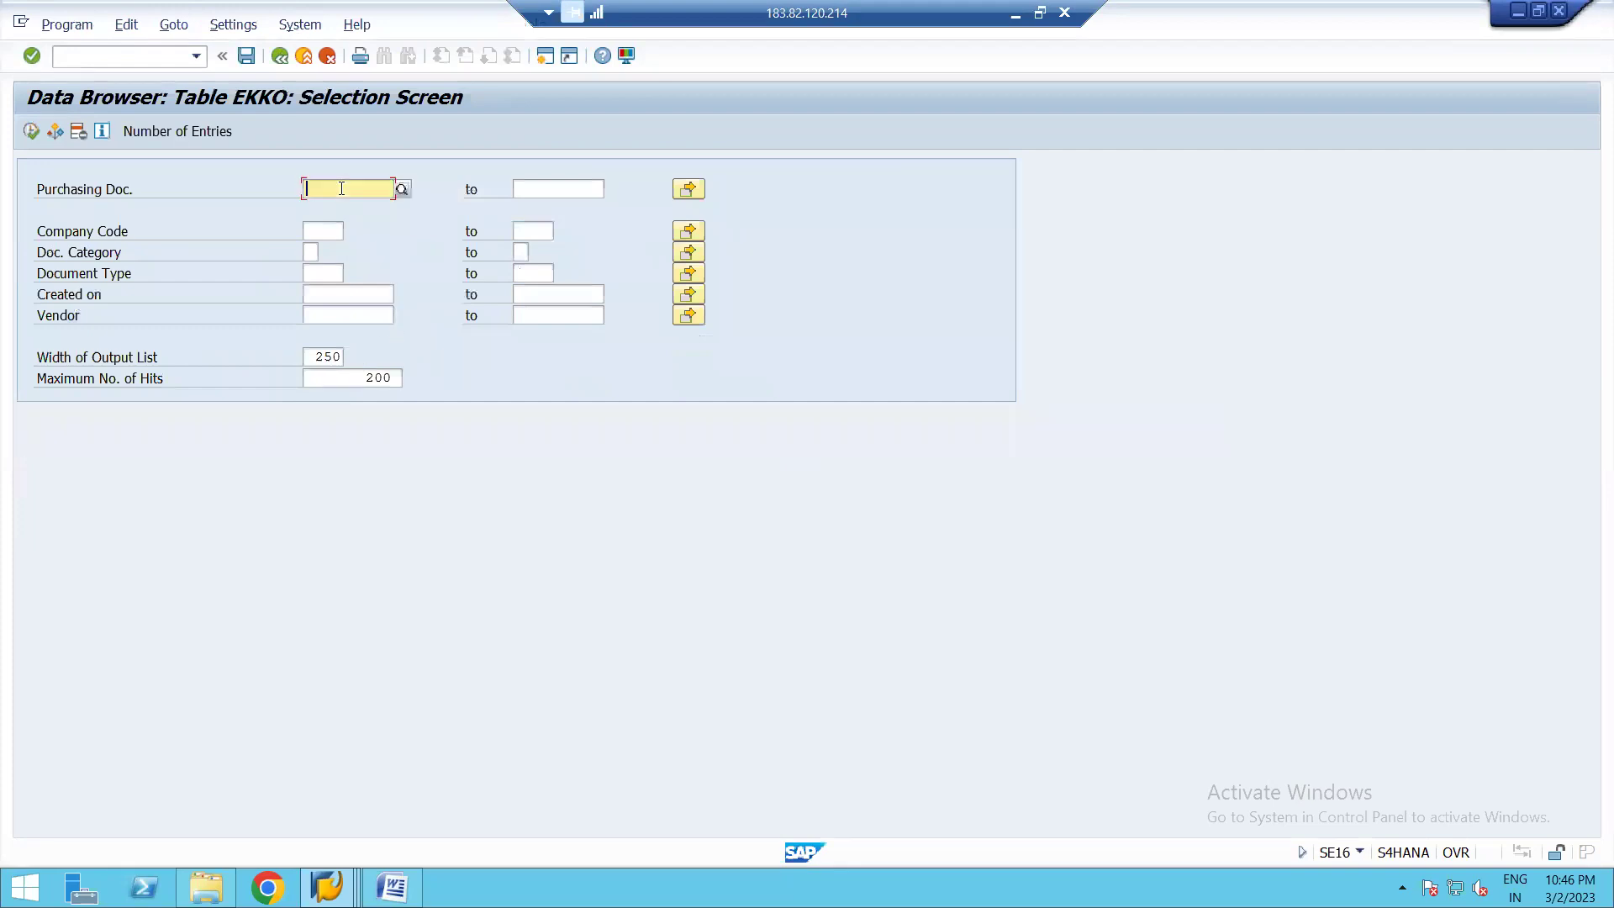
pyautogui.hotkey('ctrl', 'v')
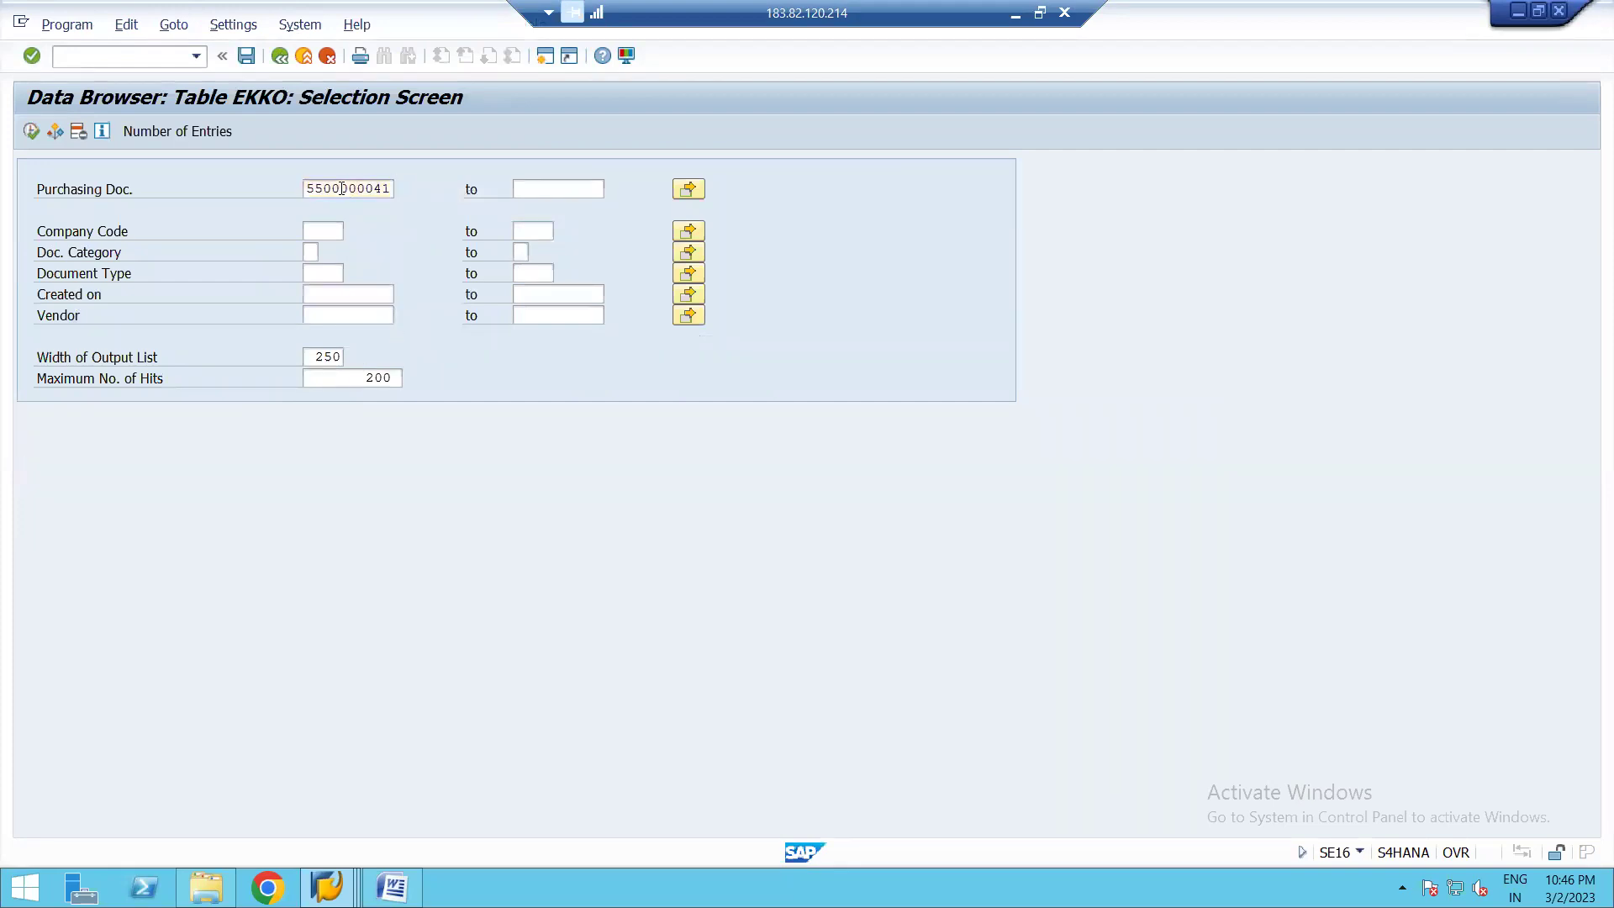
pyautogui.click(42, 133)
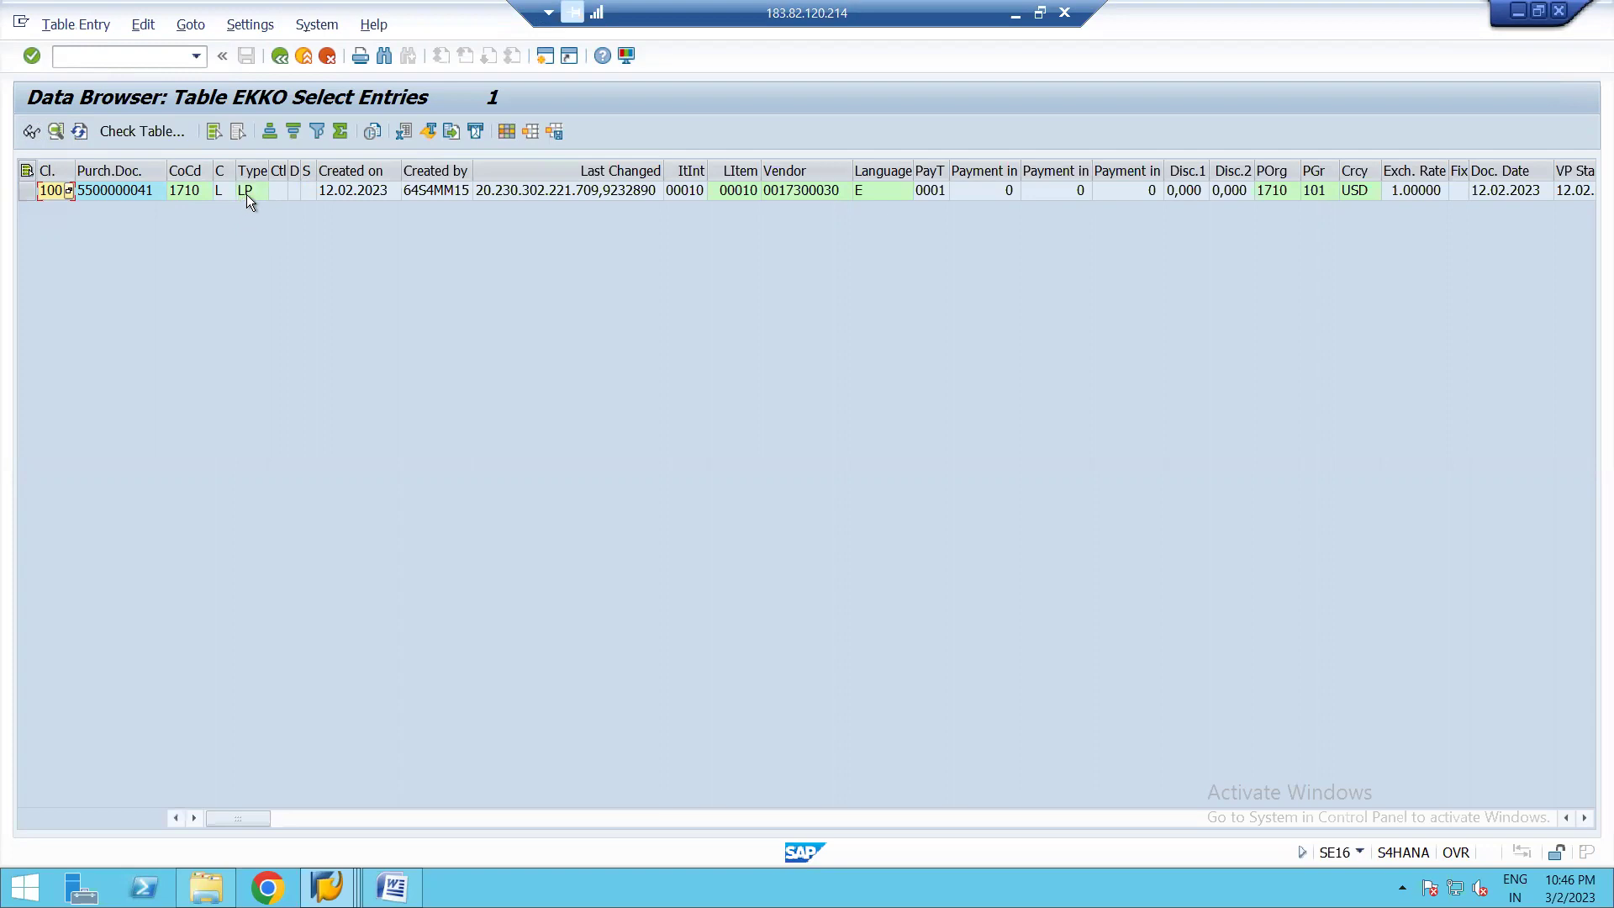
# - Compare the EKKO entry's creator, vendor, item interval and payment terms with the scheduling agreement's header data
pyautogui.click(435, 194)
pyautogui.click(799, 193)
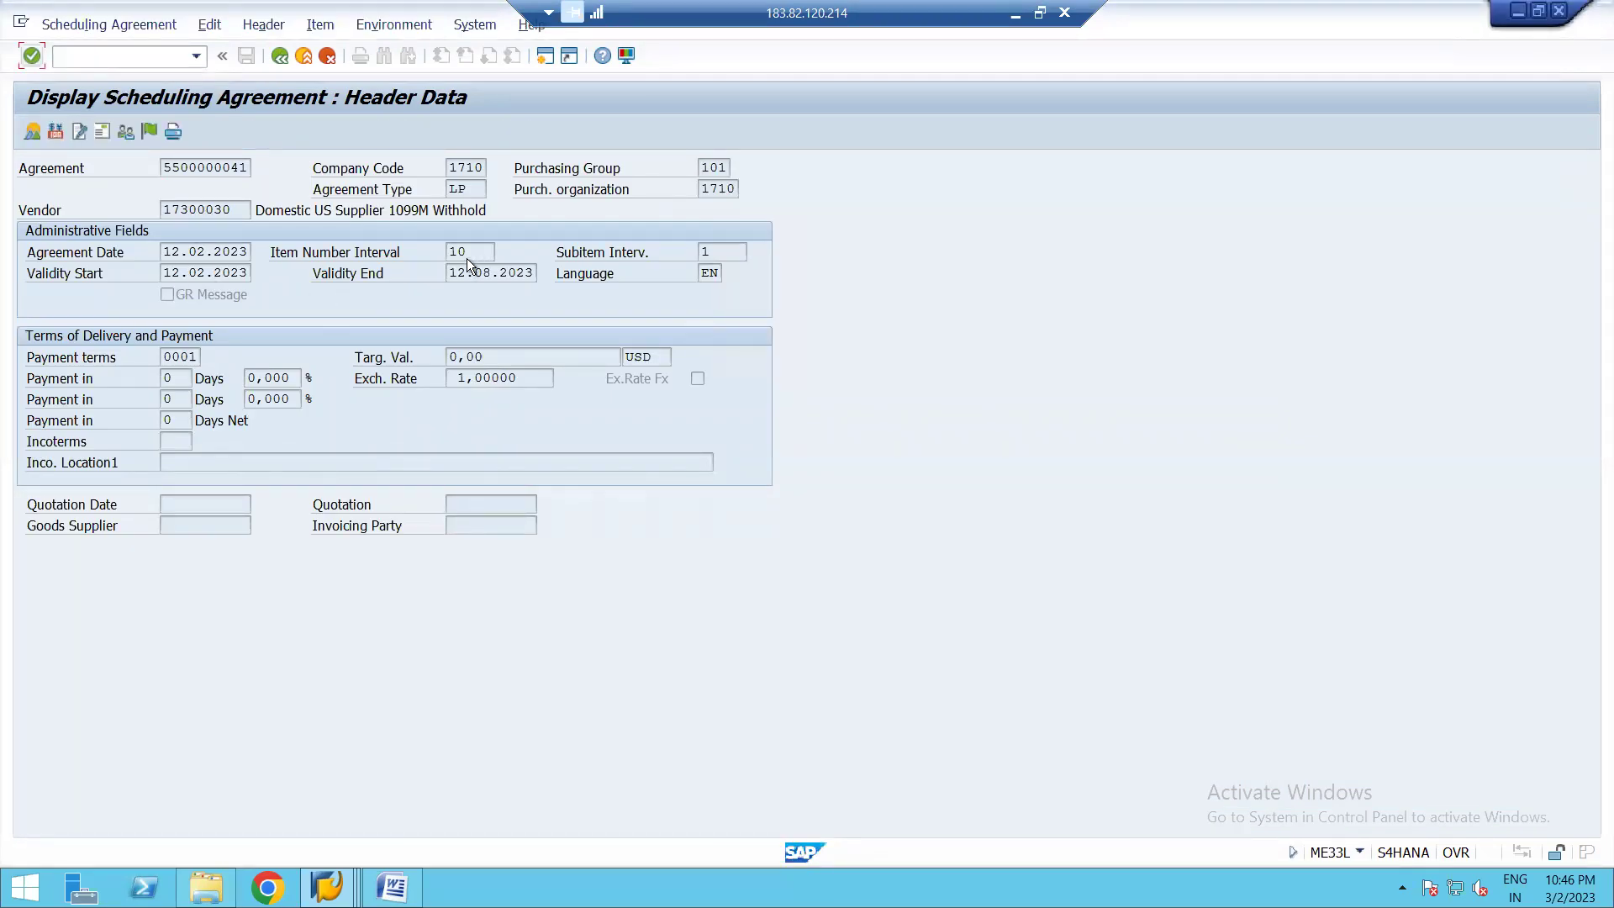
pyautogui.hotkey('alt', 'Tab')
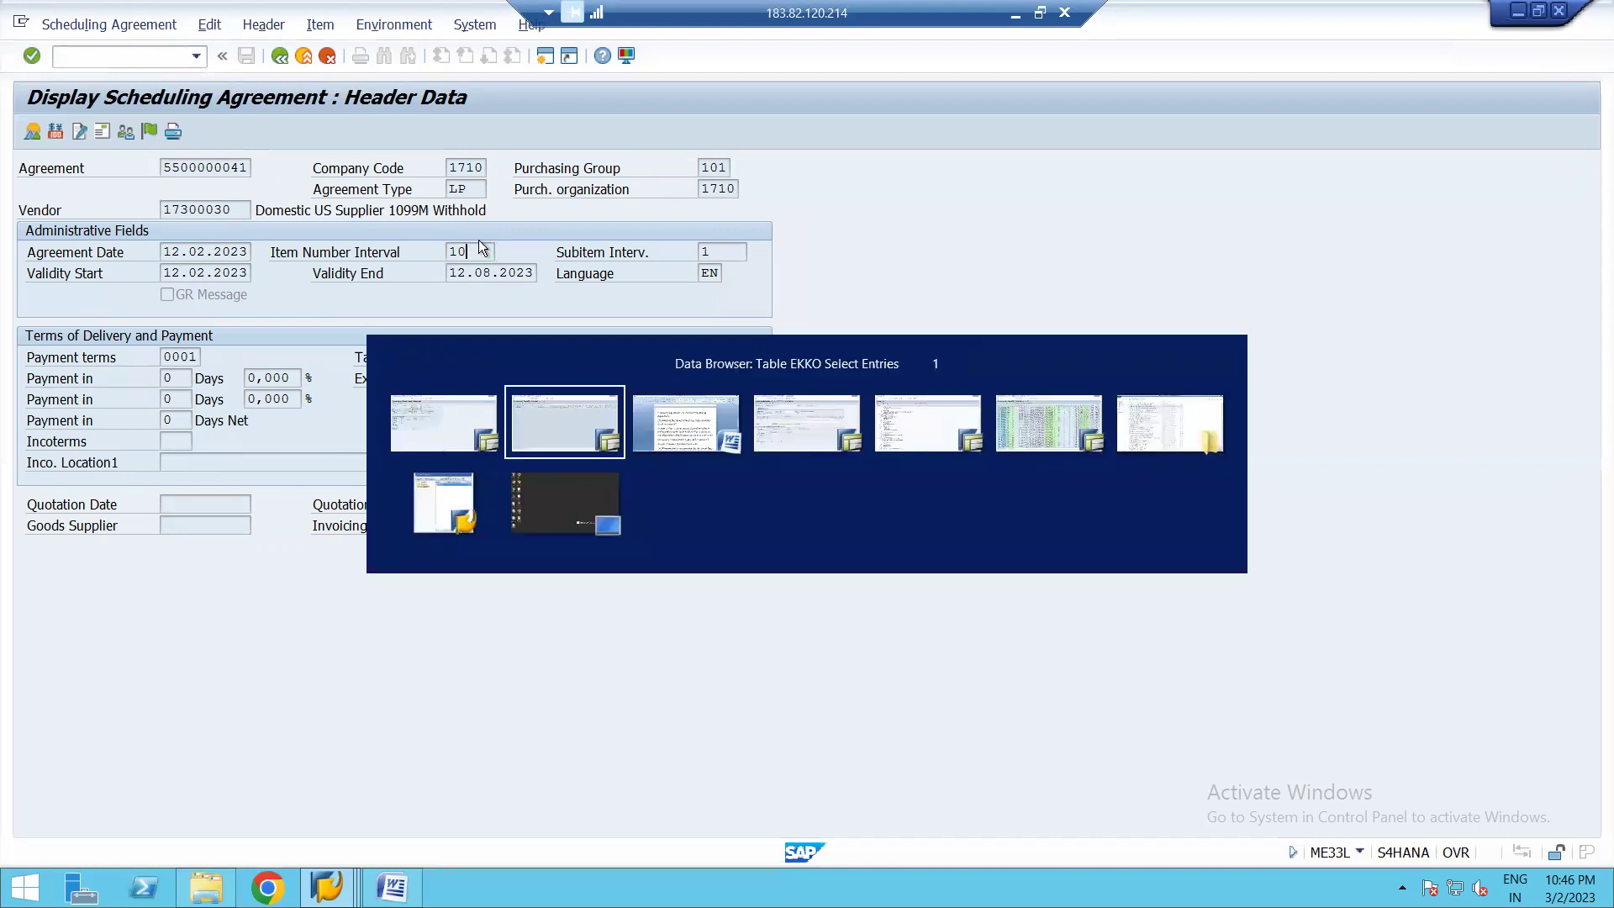
pyautogui.click(928, 194)
pyautogui.hotkey('alt', 'Tab')
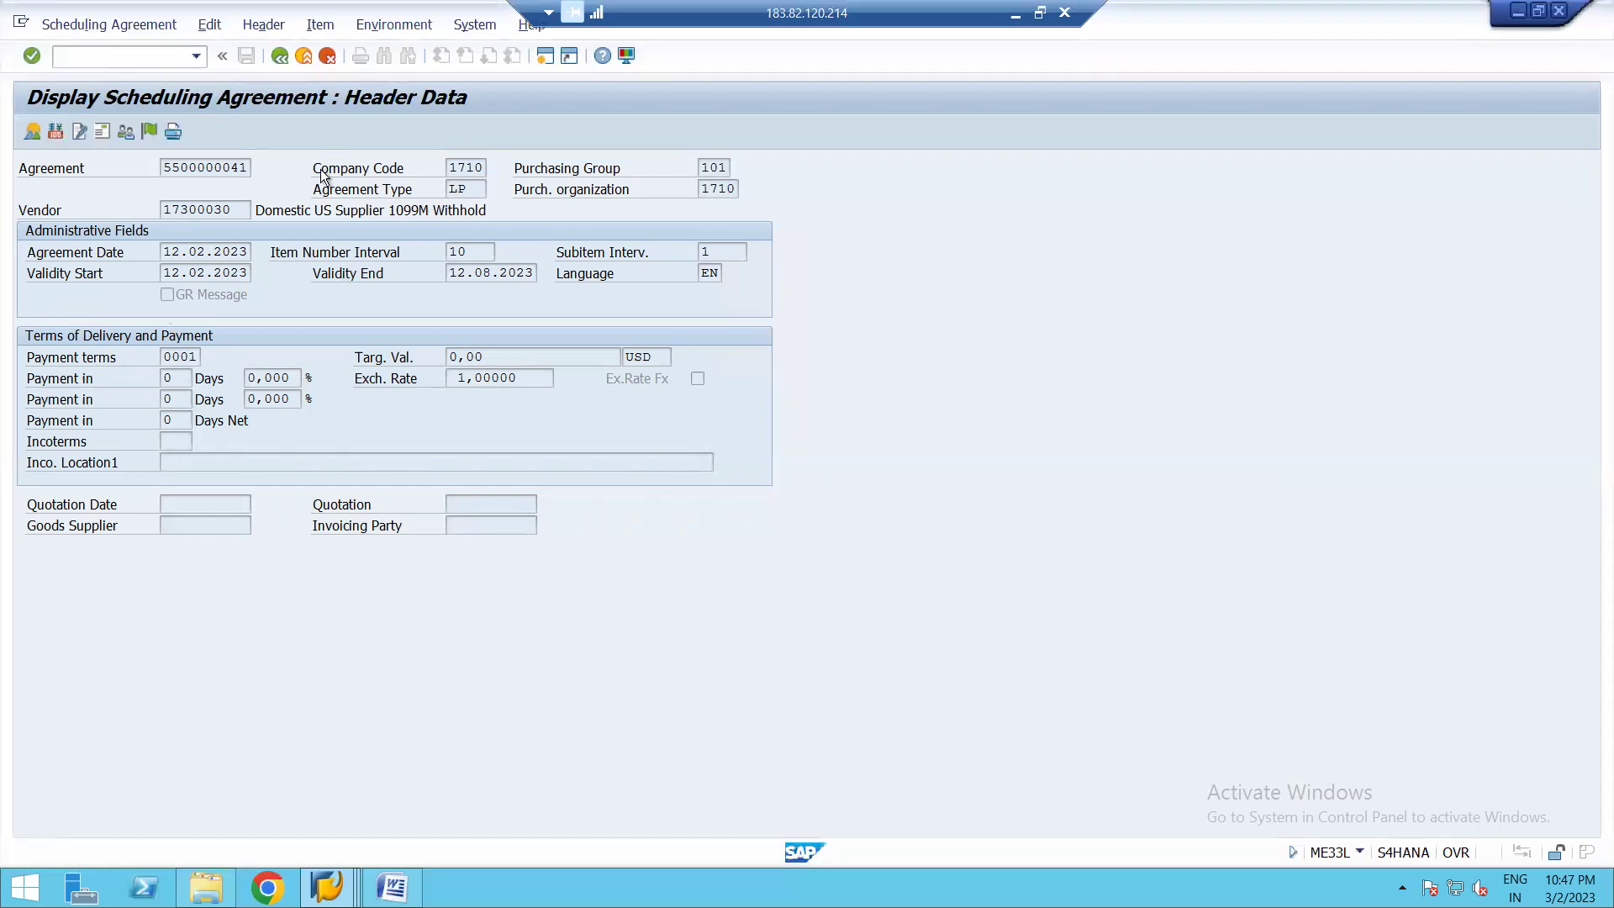
pyautogui.press('Tab')
pyautogui.hotkey('alt', 'Tab')
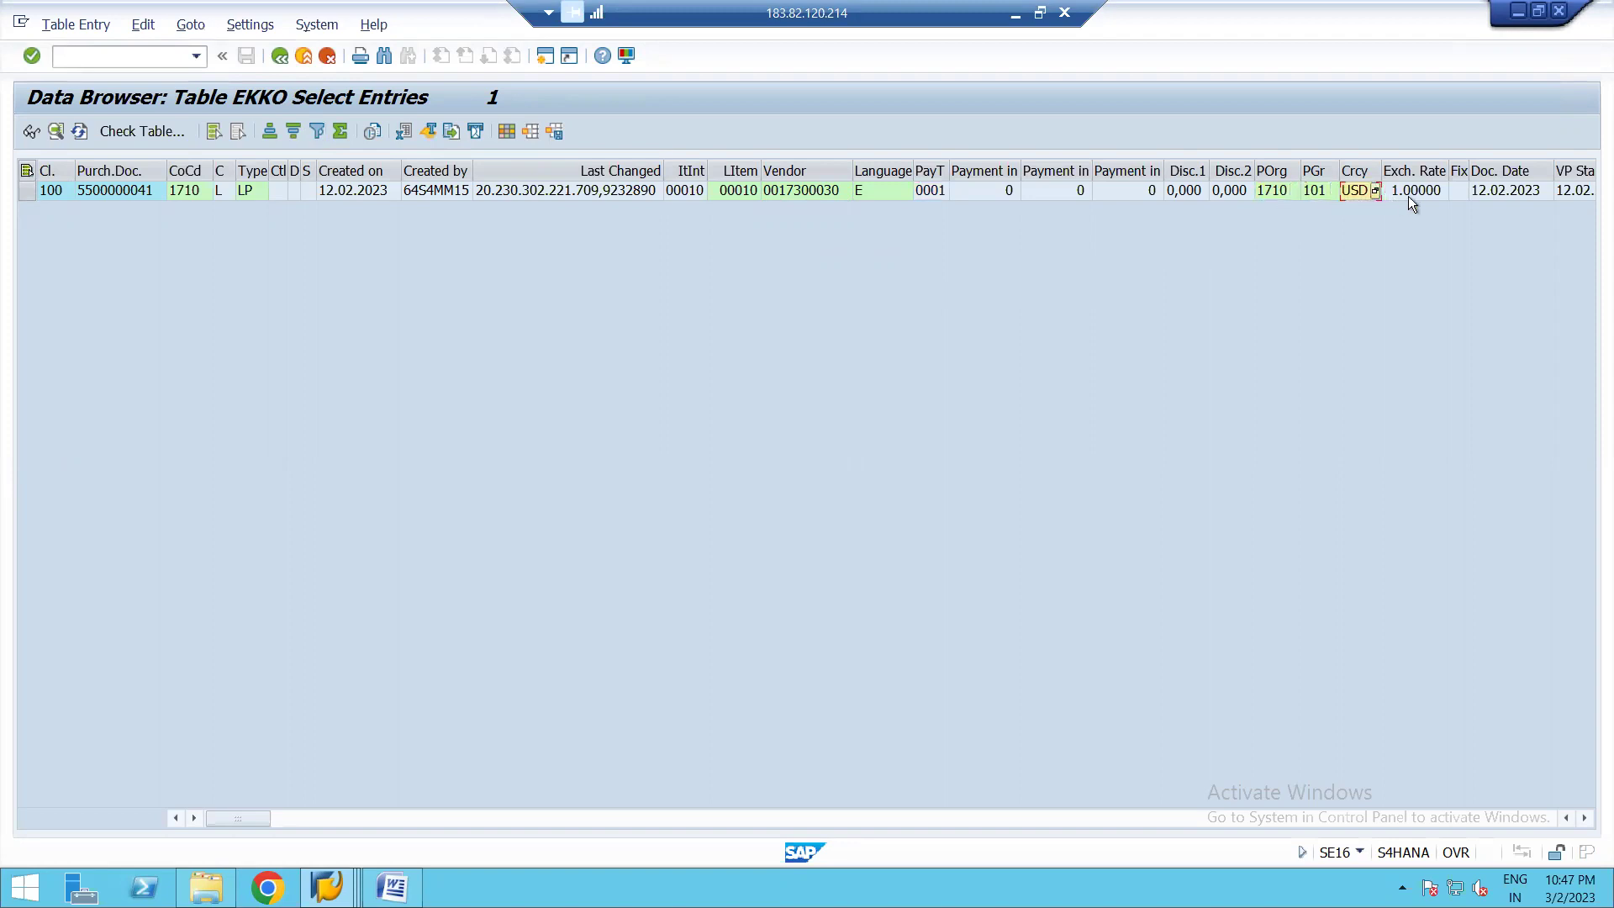
# - Check the document date, validity start and validity end in the EKKO entry against the agreement header
pyautogui.click(1507, 190)
pyautogui.click(1559, 191)
pyautogui.click(1586, 818)
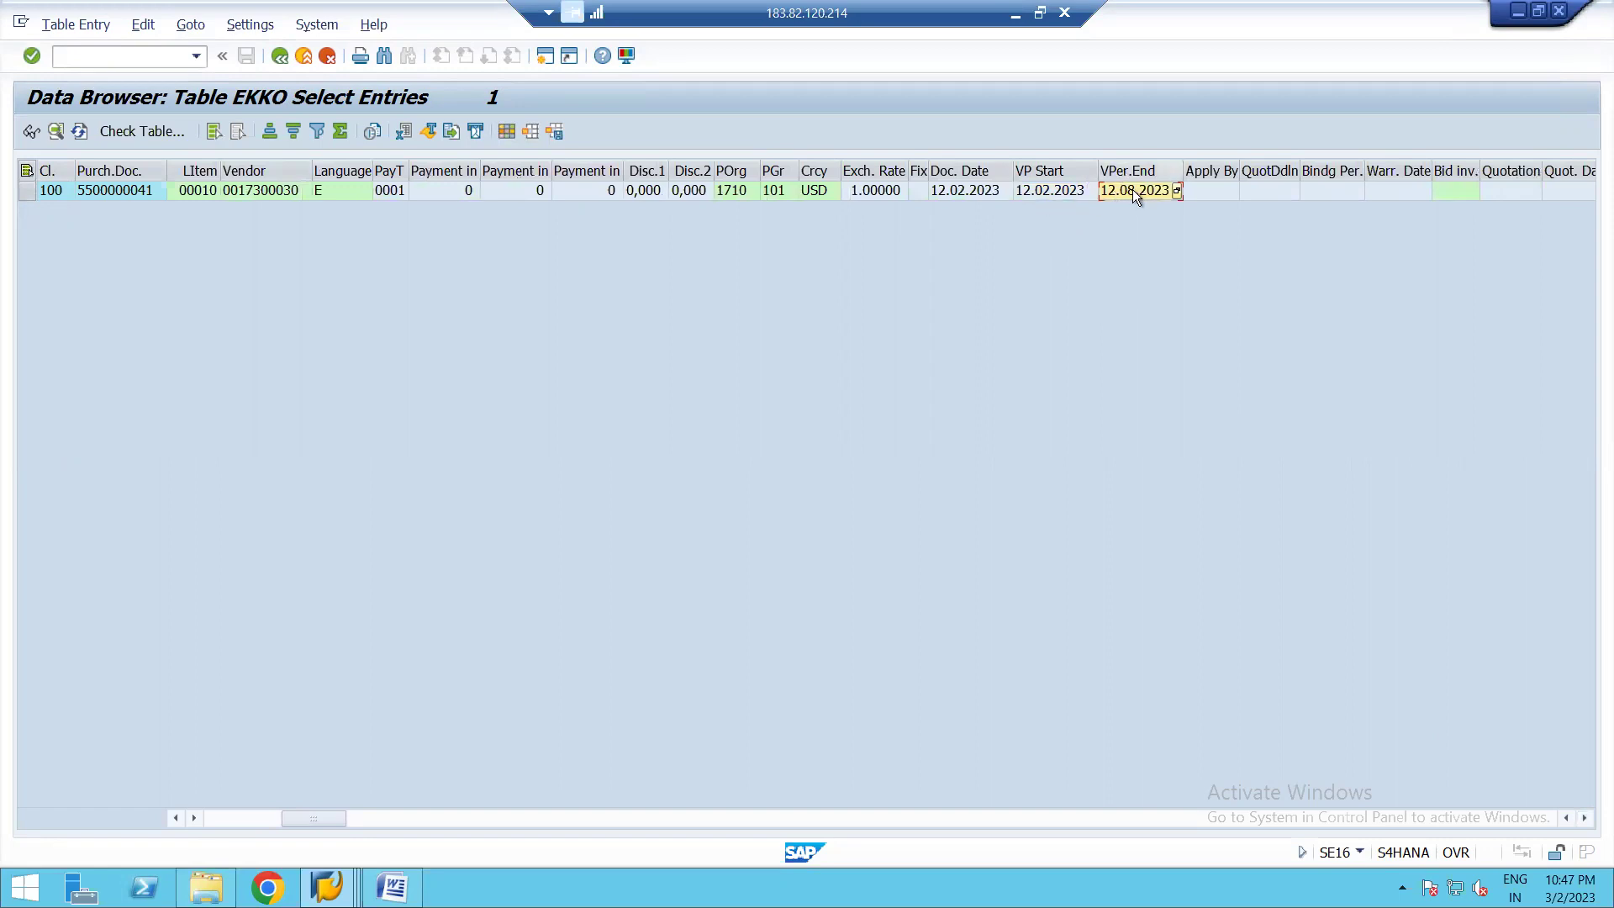
pyautogui.press('F2')
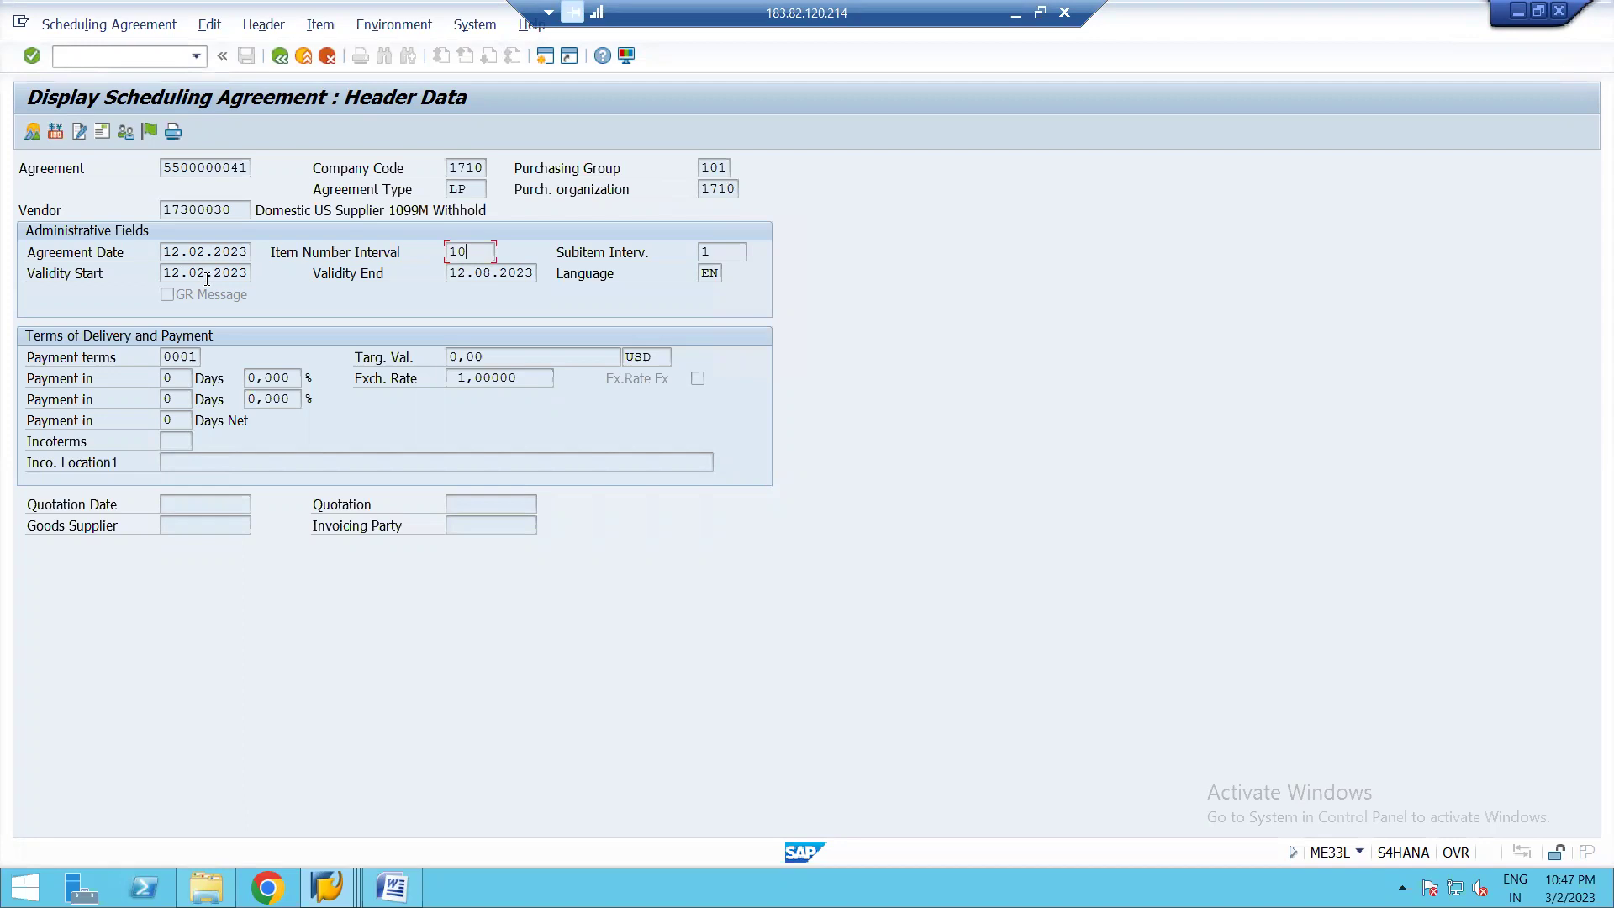
pyautogui.hotkey('alt', 'Tab')
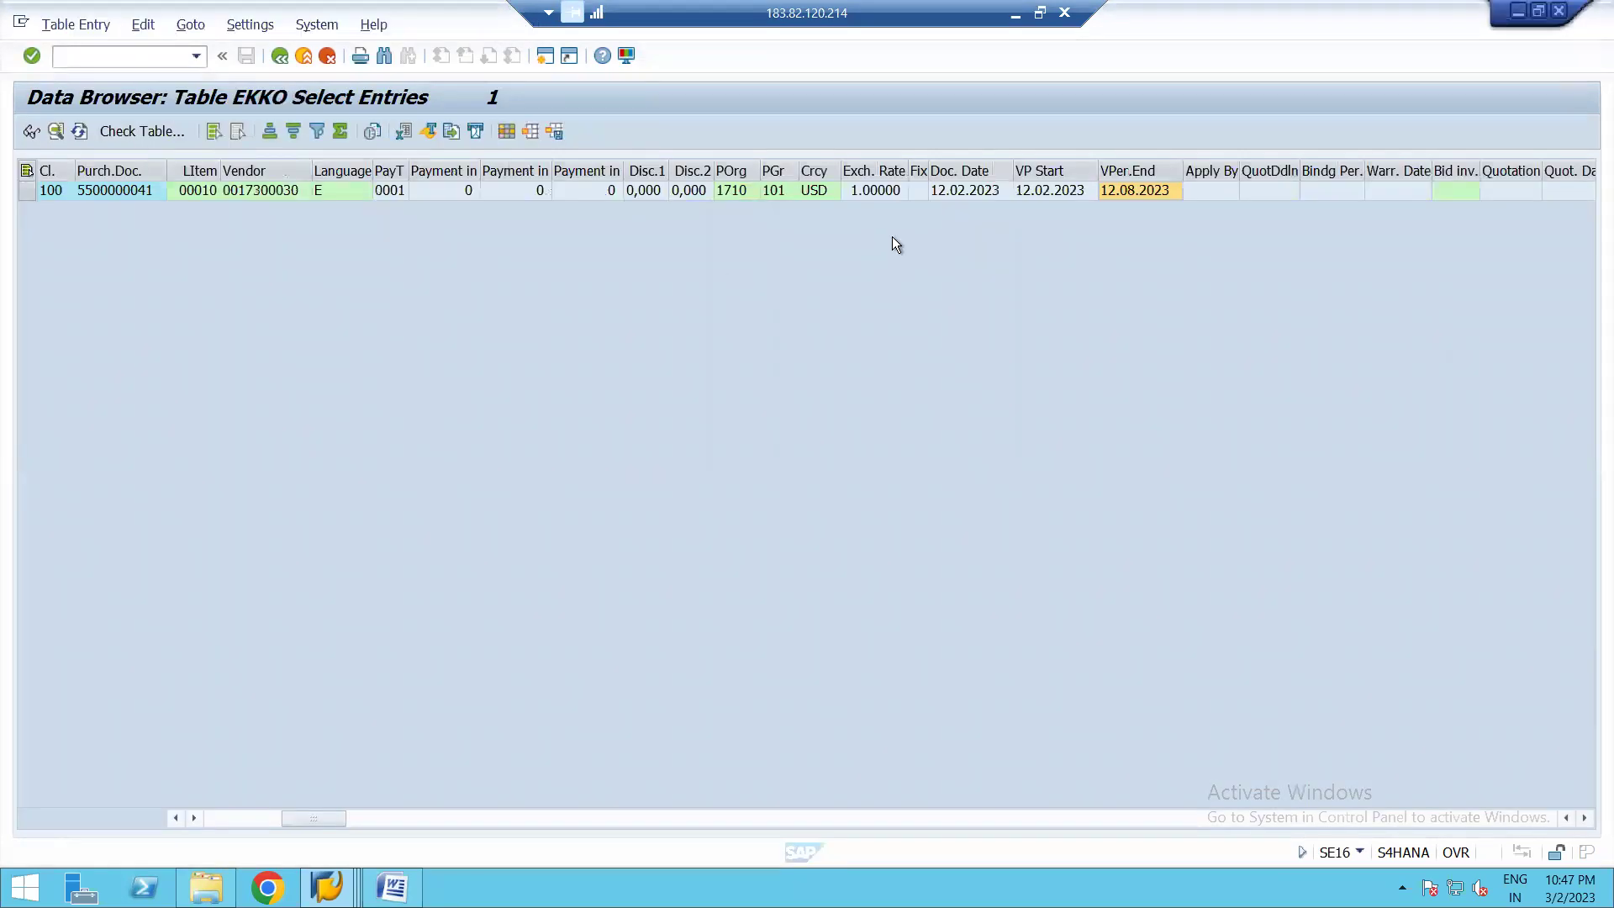
pyautogui.click(954, 193)
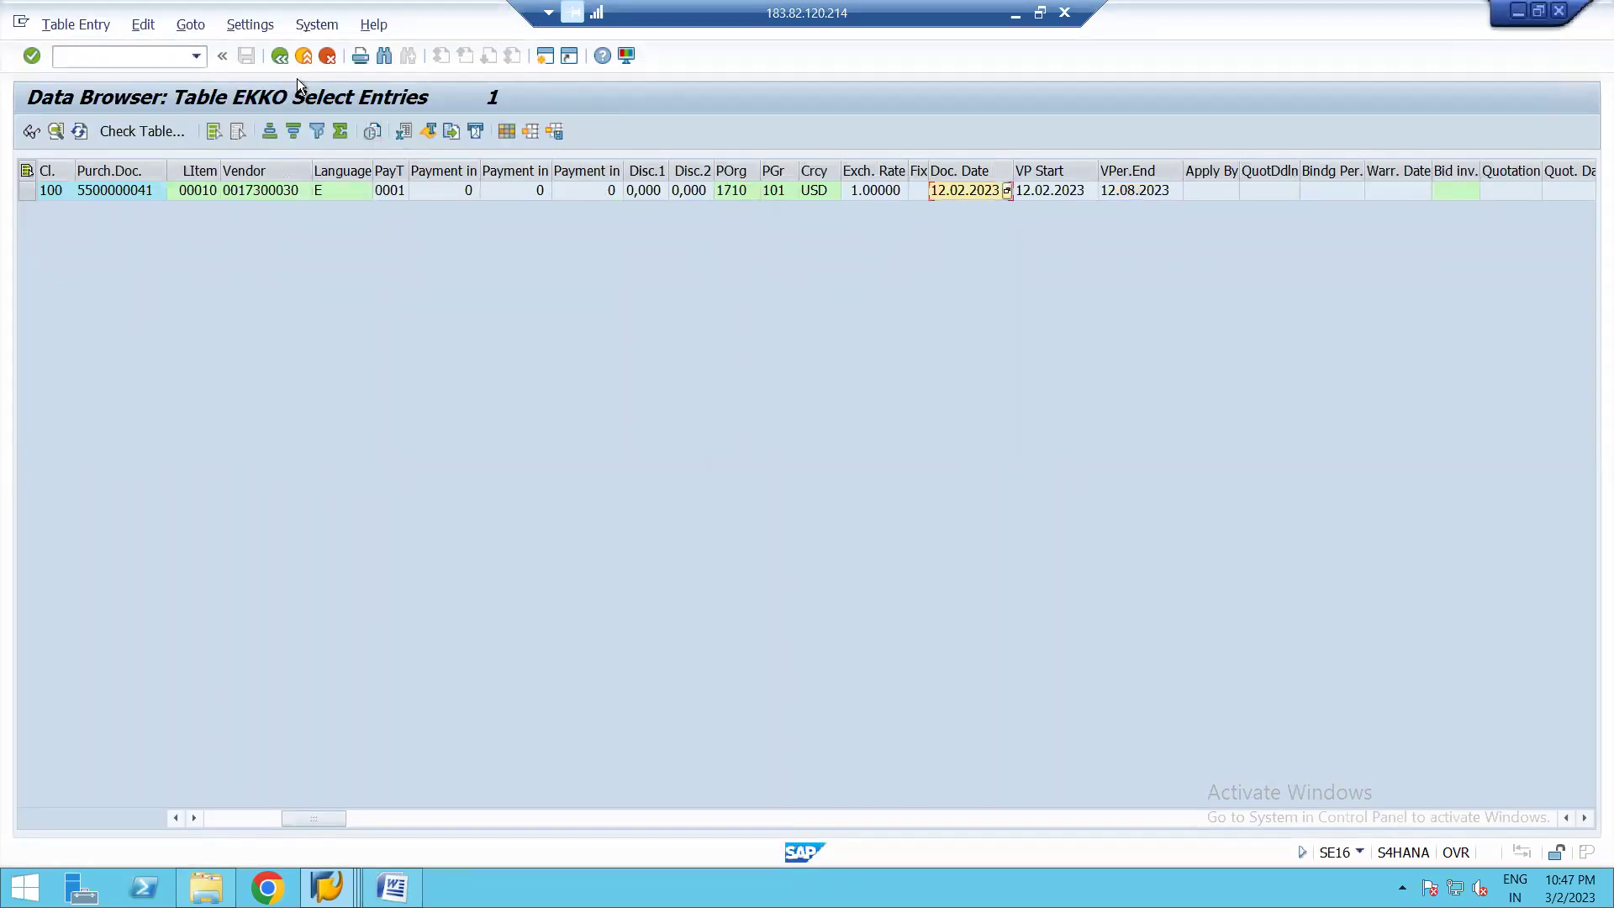
# - Return to the Data Browser initial screen and open the selection screen for table EKPO
pyautogui.click(280, 57)
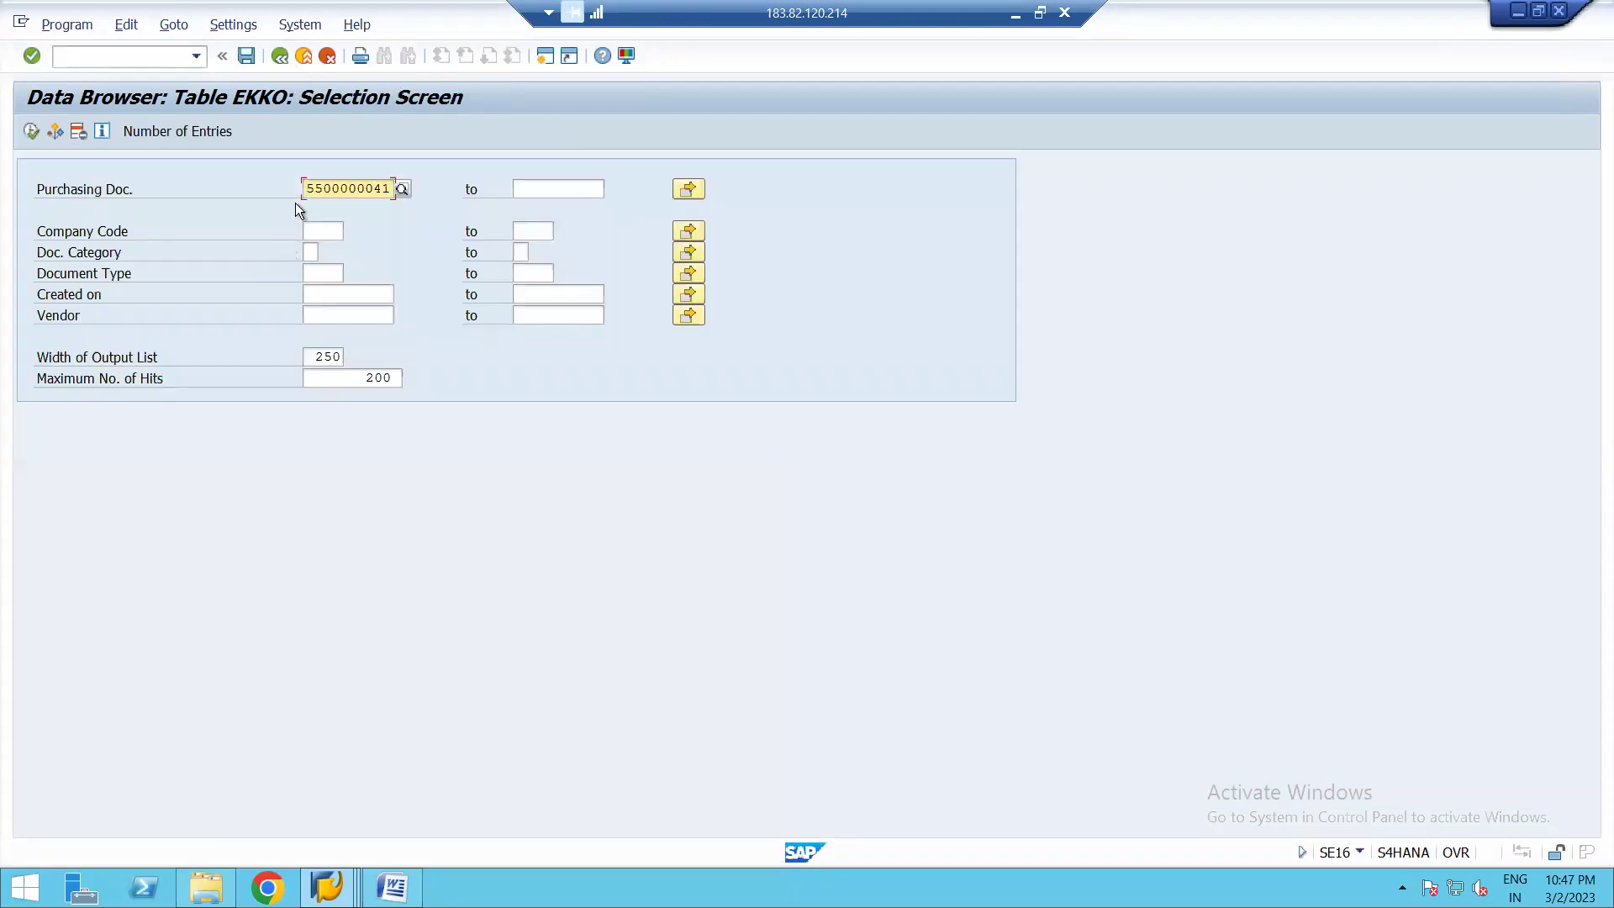
pyautogui.click(280, 56)
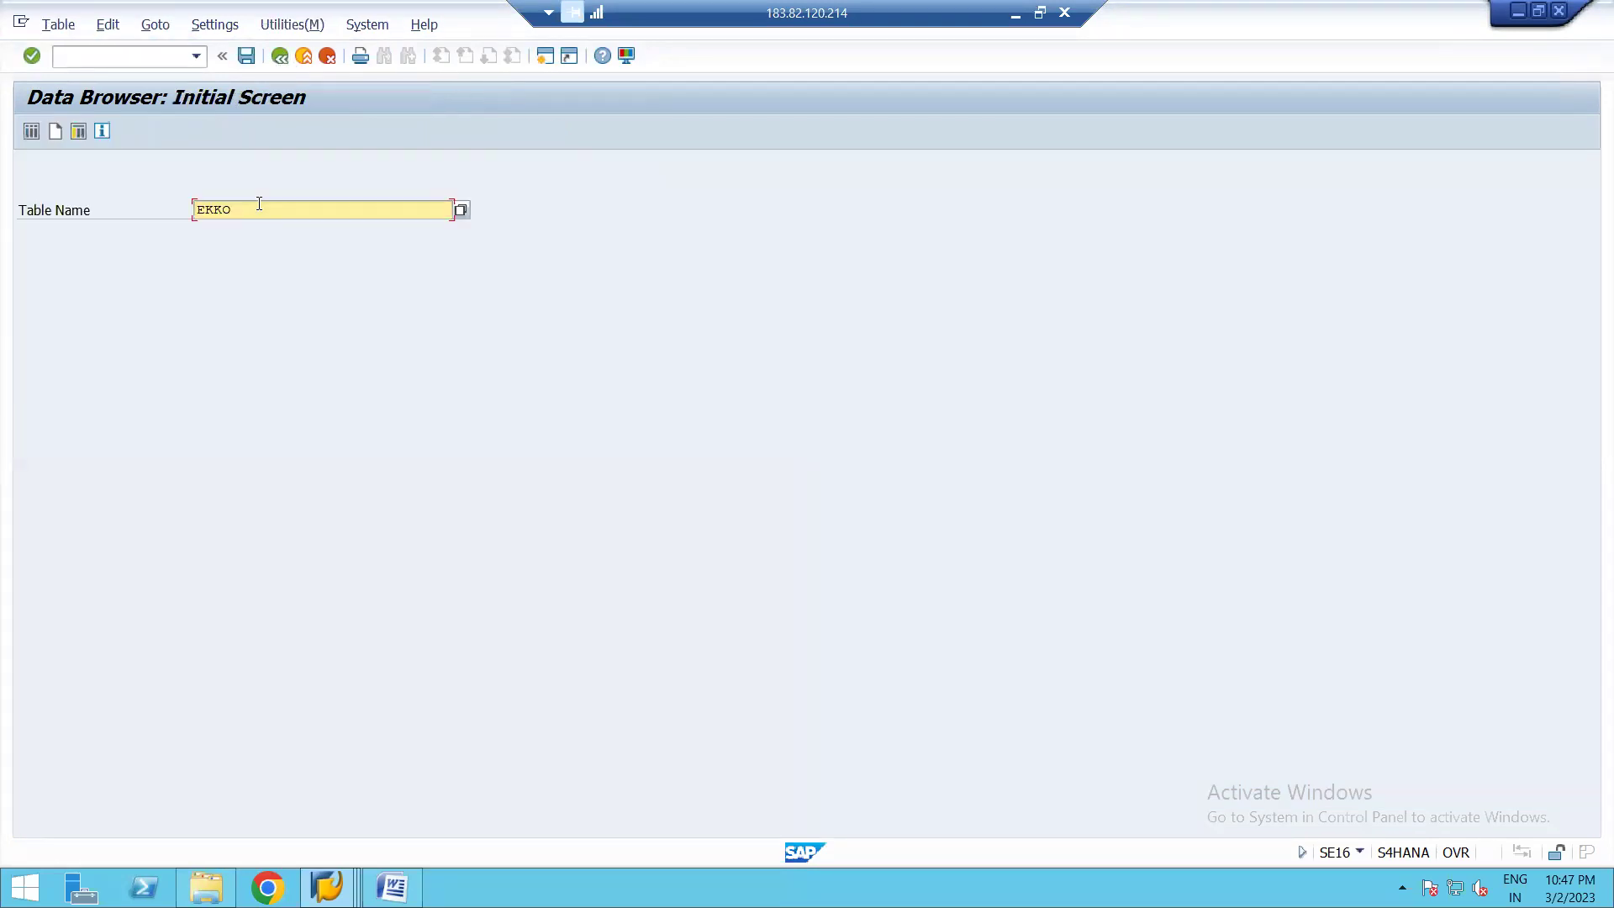
pyautogui.press('BackSpace')
pyautogui.press('BackSpace')
pyautogui.write('po')
pyautogui.press('Return')
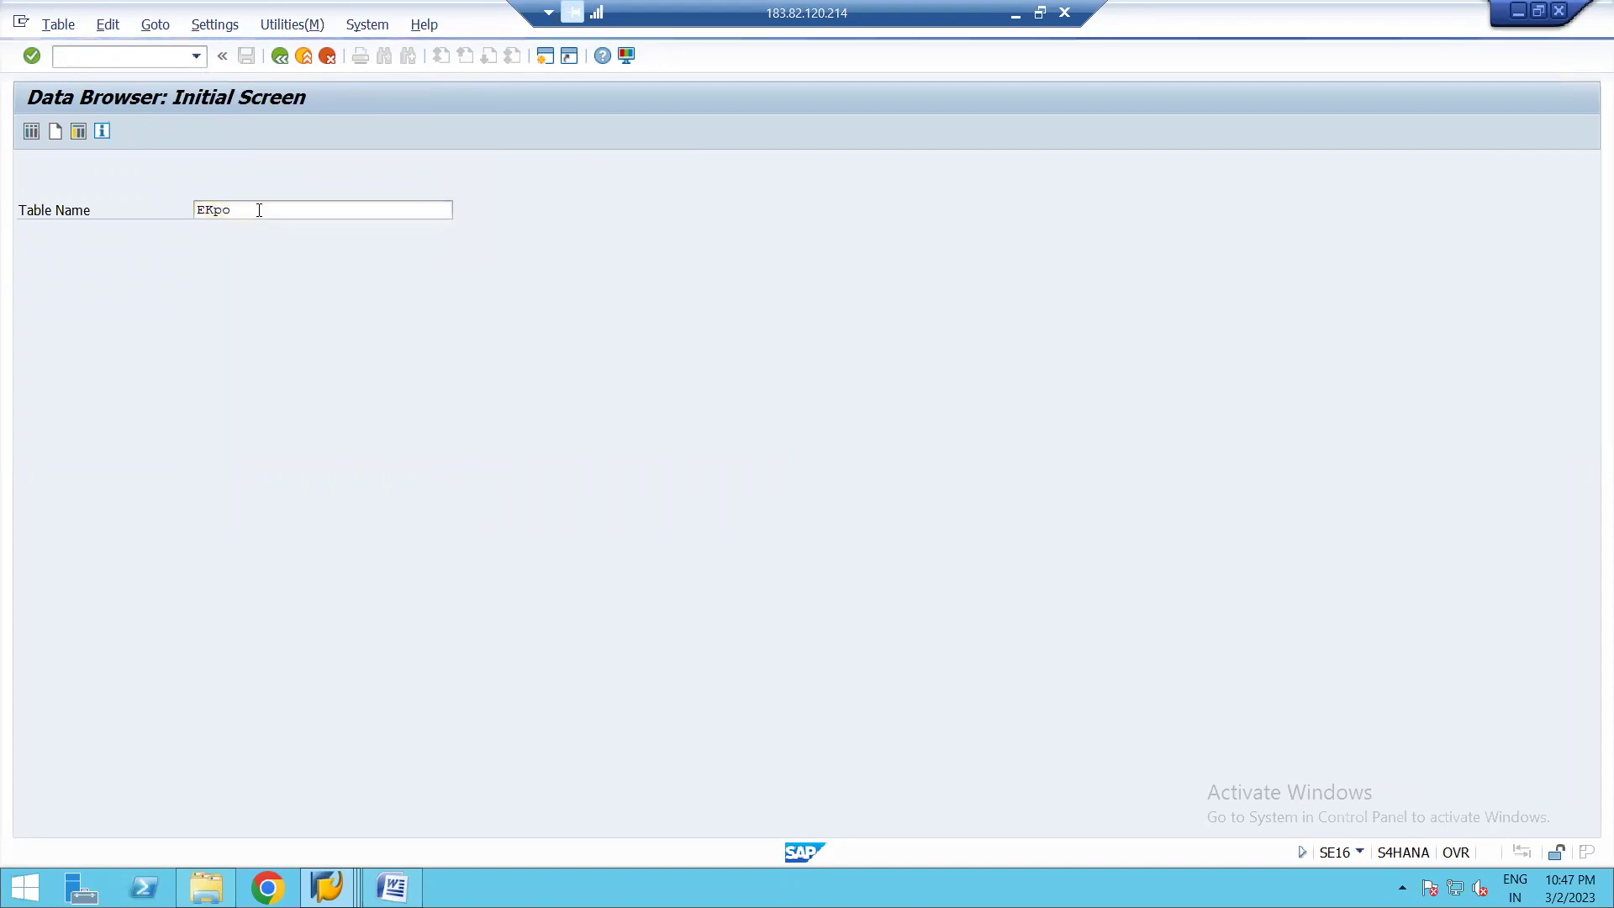
# - Enter the same agreement number as the purchasing document for EKPO and execute the query
pyautogui.press('BackSpace')
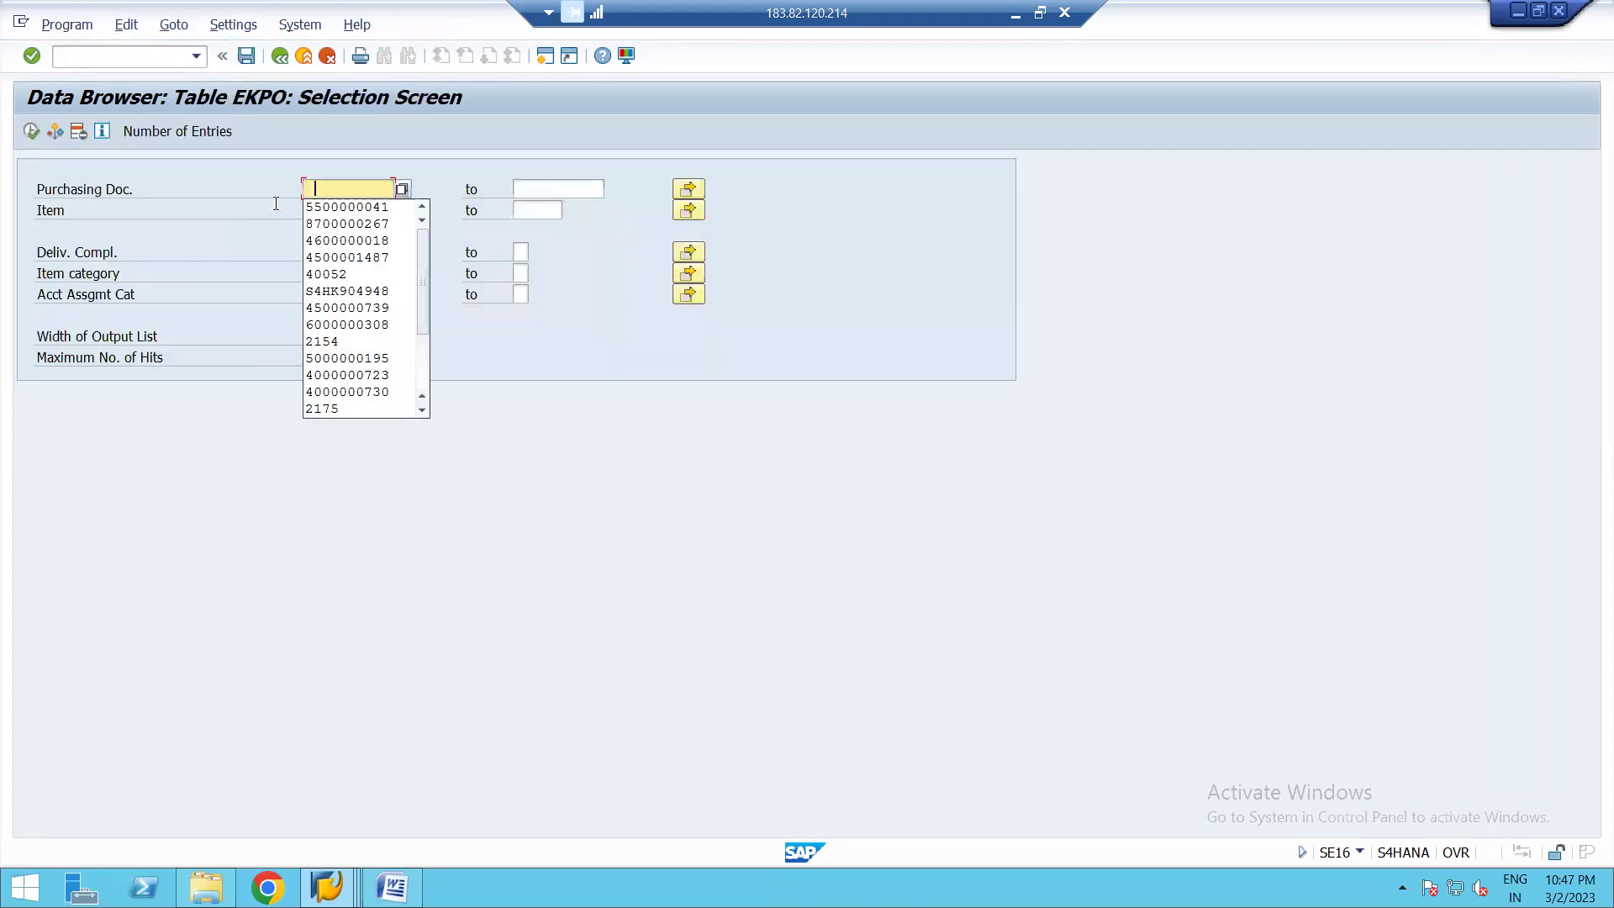
pyautogui.click(336, 207)
pyautogui.click(32, 132)
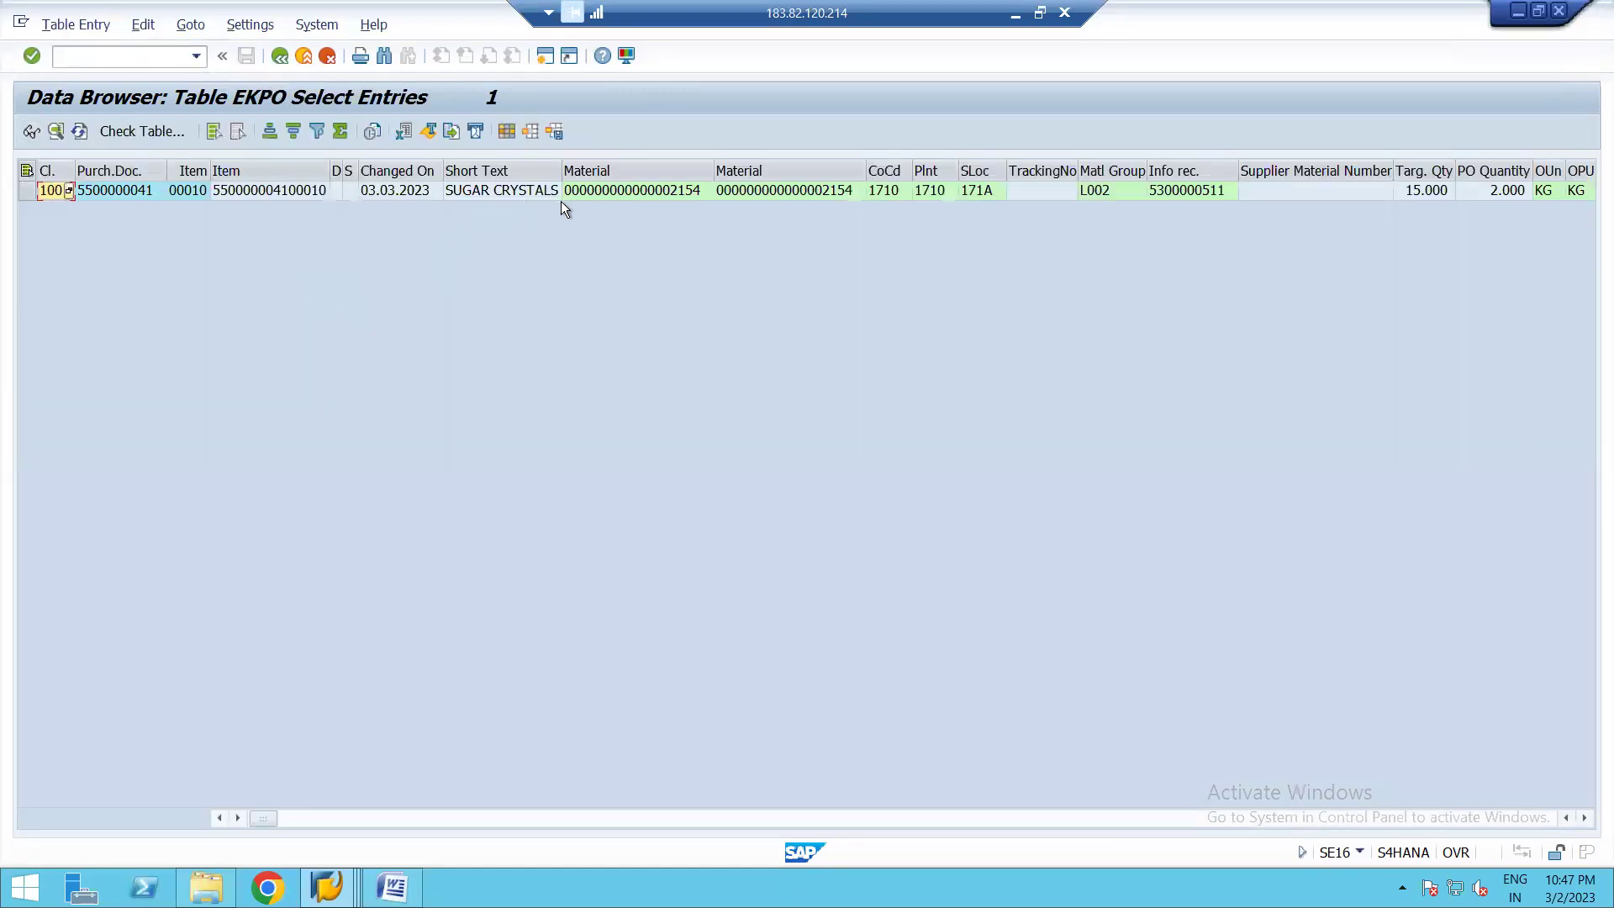
# - Compare the EKPO entry's short text, material, plant and storage location with the scheduling agreement, opening the agreement's item overview
pyautogui.click(578, 200)
pyautogui.click(517, 194)
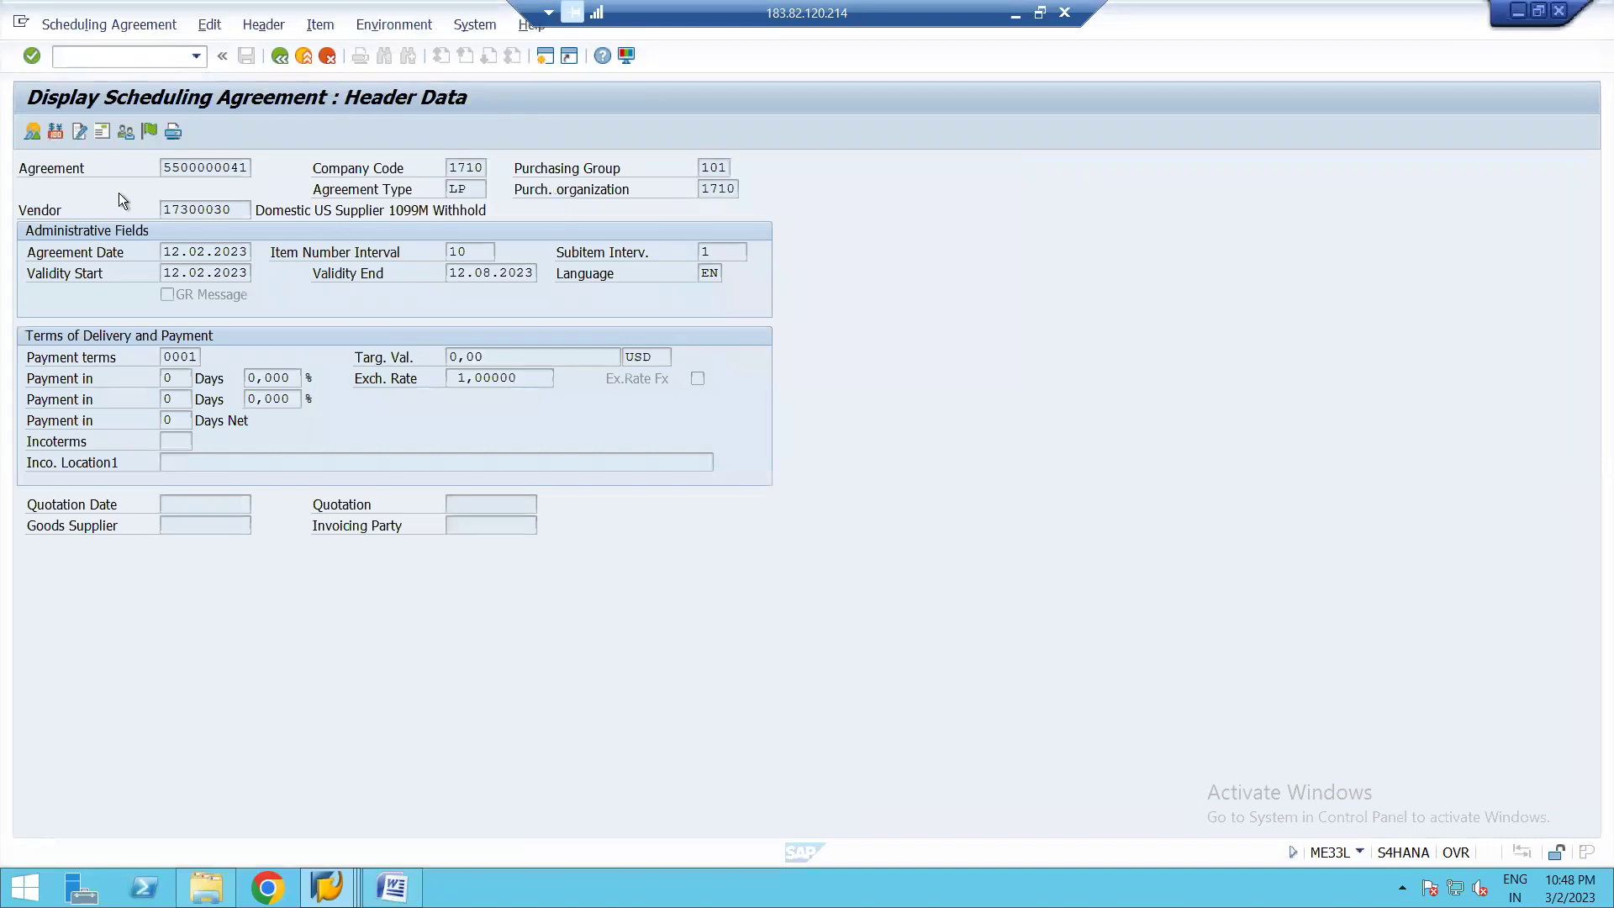
pyautogui.click(32, 132)
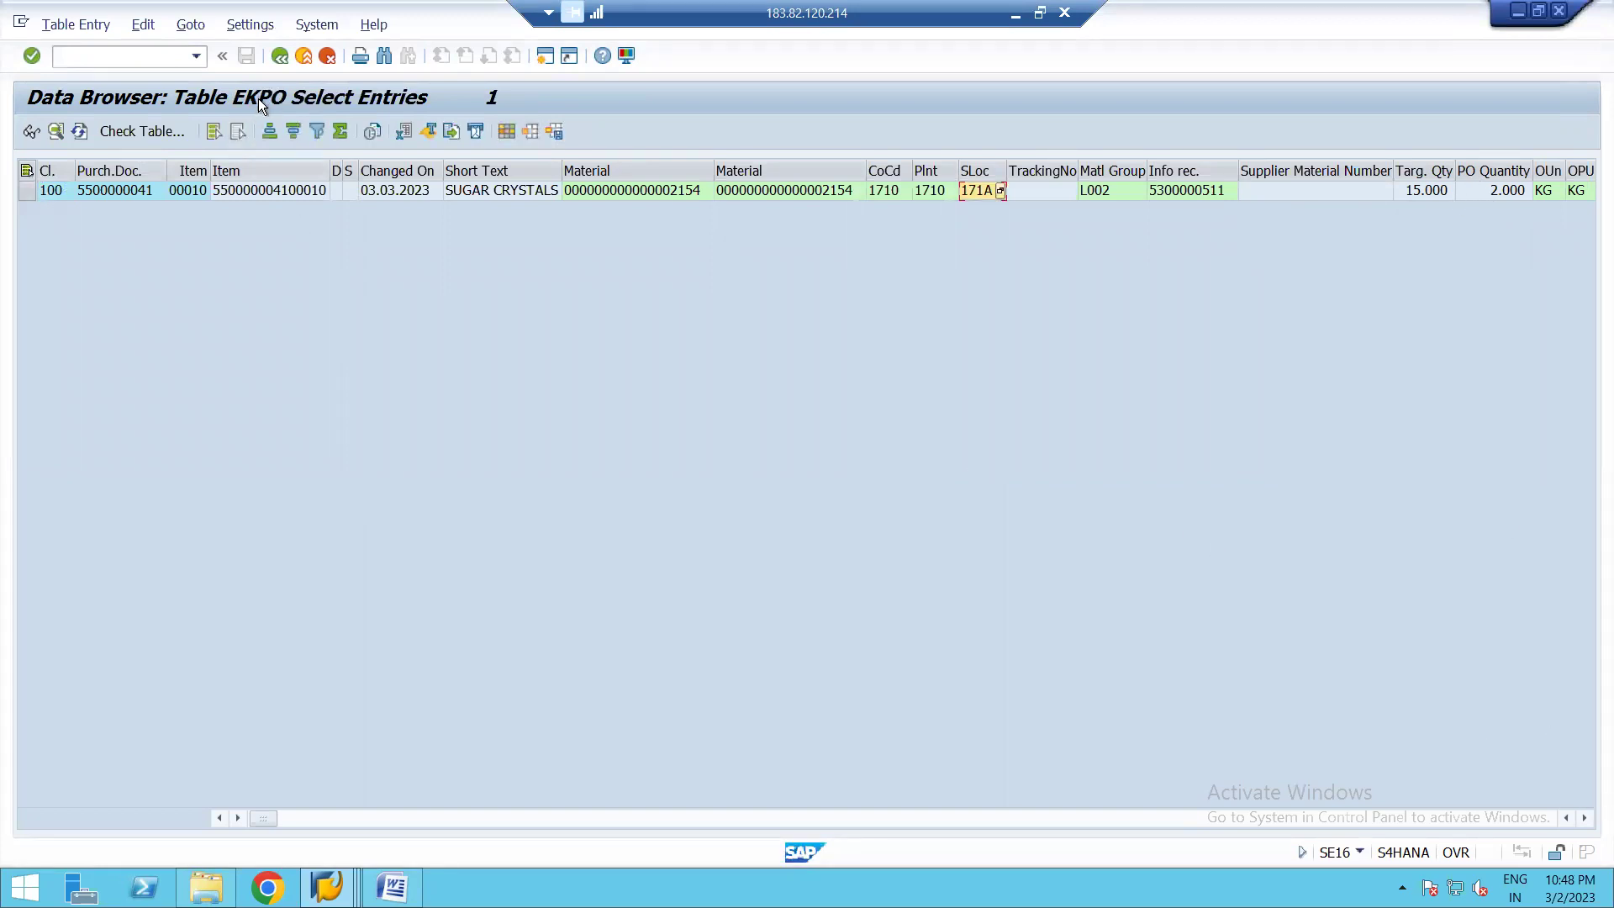
# - Check the EKPO entry's material group, target quantity and net price against the agreement's item overview
pyautogui.click(1585, 822)
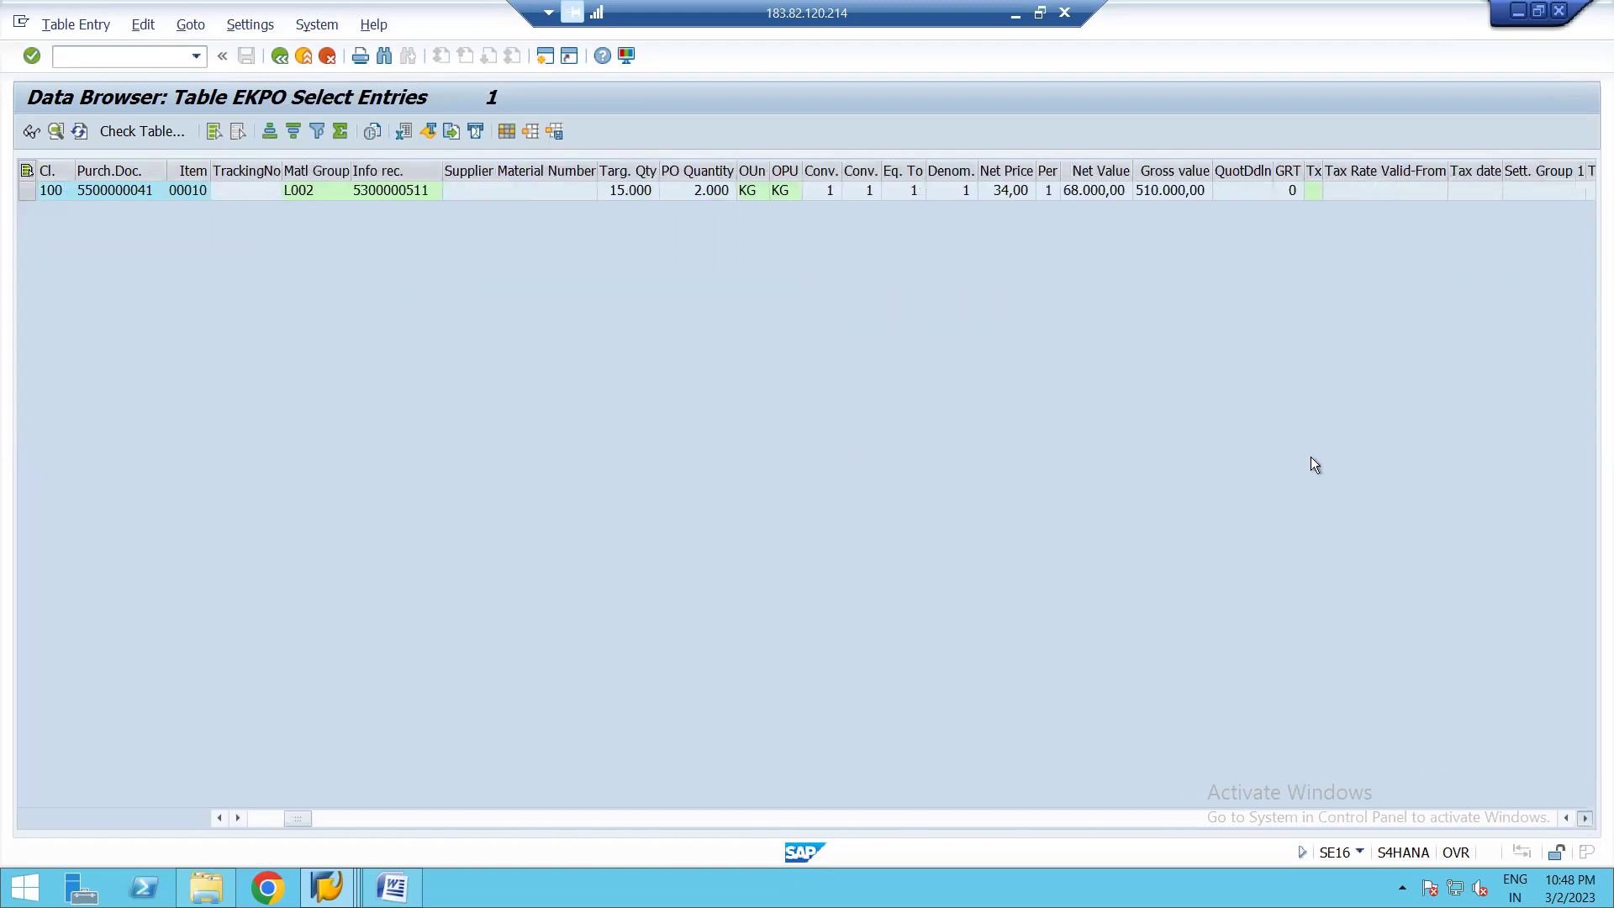
pyautogui.doubleClick(1015, 205)
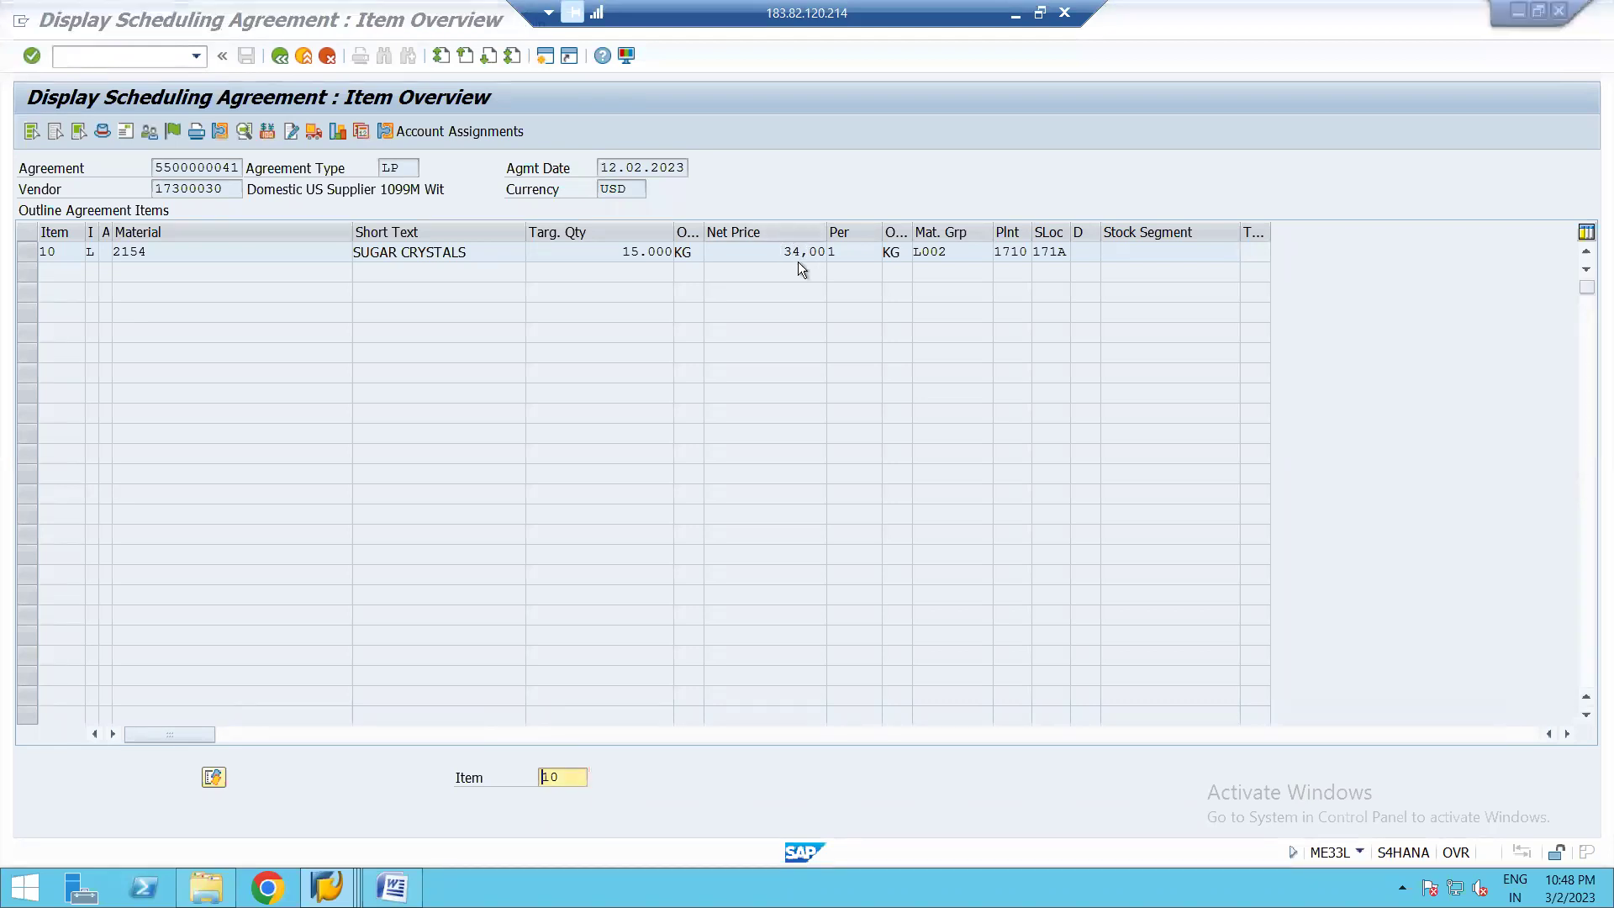
pyautogui.press('F3')
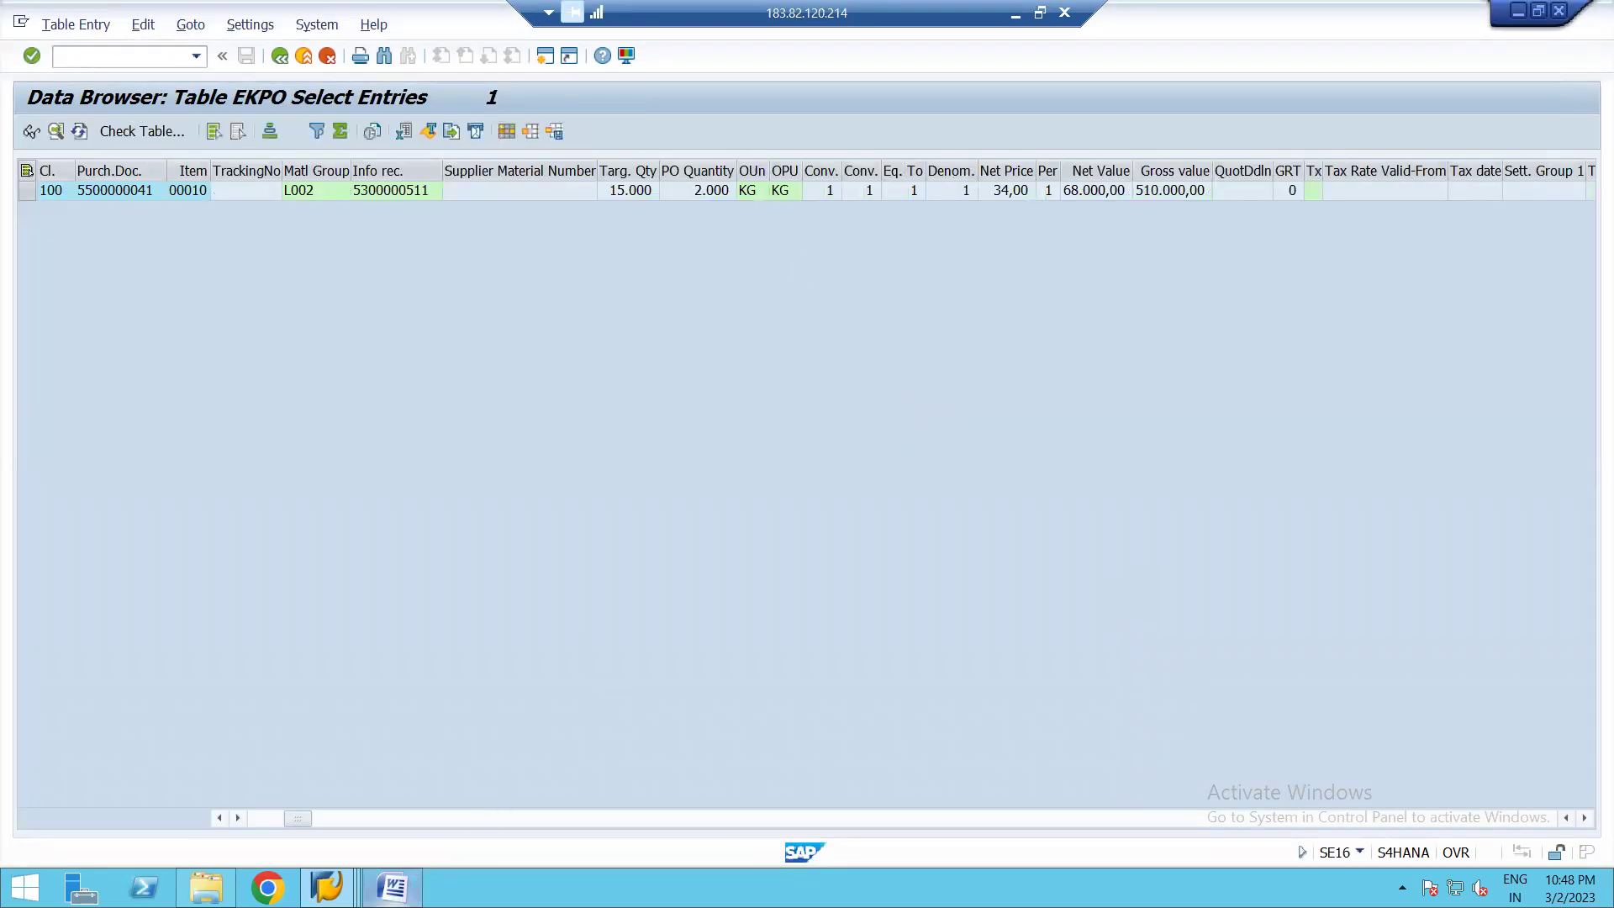
# - Switch to the Word notes and compare the question 3 document type answer with the agreement type in the SAP scheduling agreement
pyautogui.click(392, 888)
pyautogui.click(649, 721)
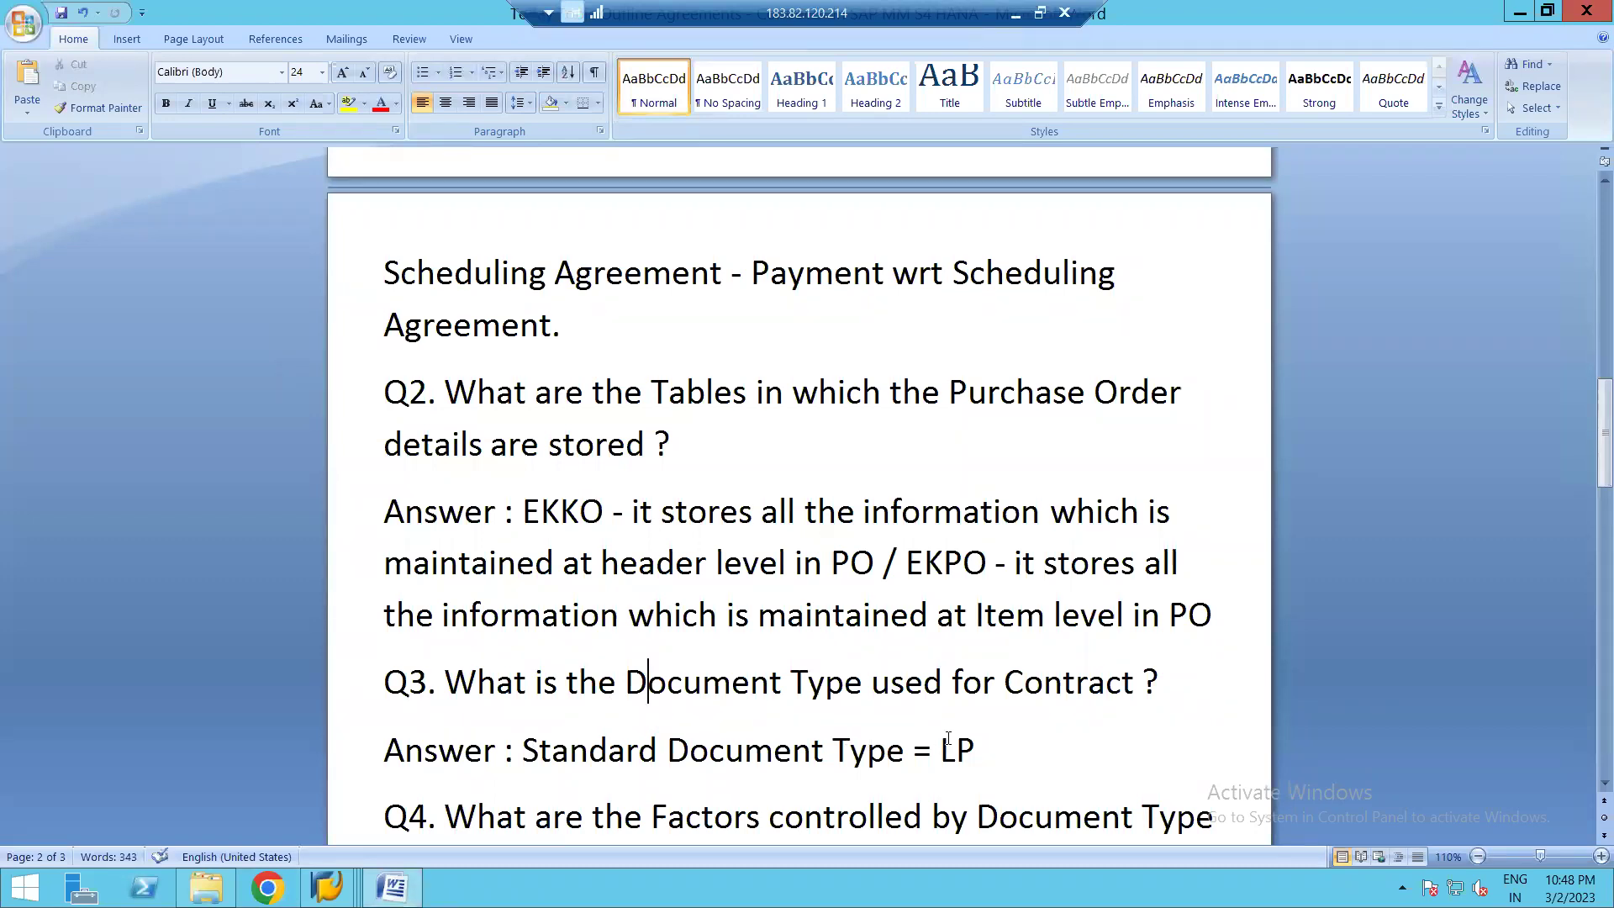
pyautogui.hotkey('alt', 'Tab')
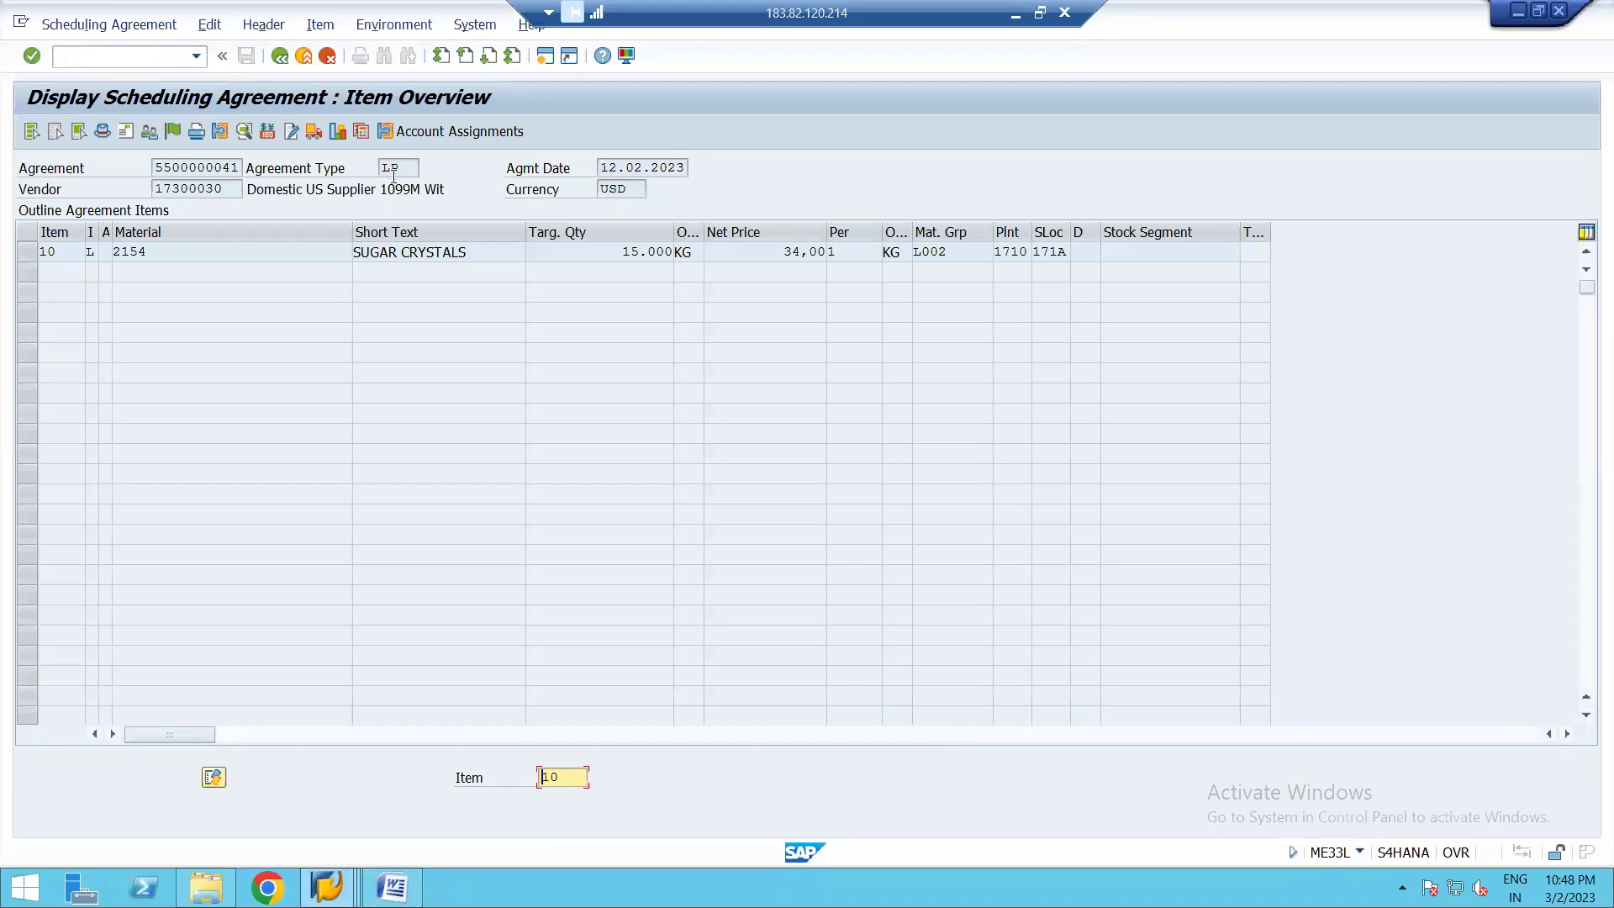
pyautogui.hotkey('alt', 'Tab')
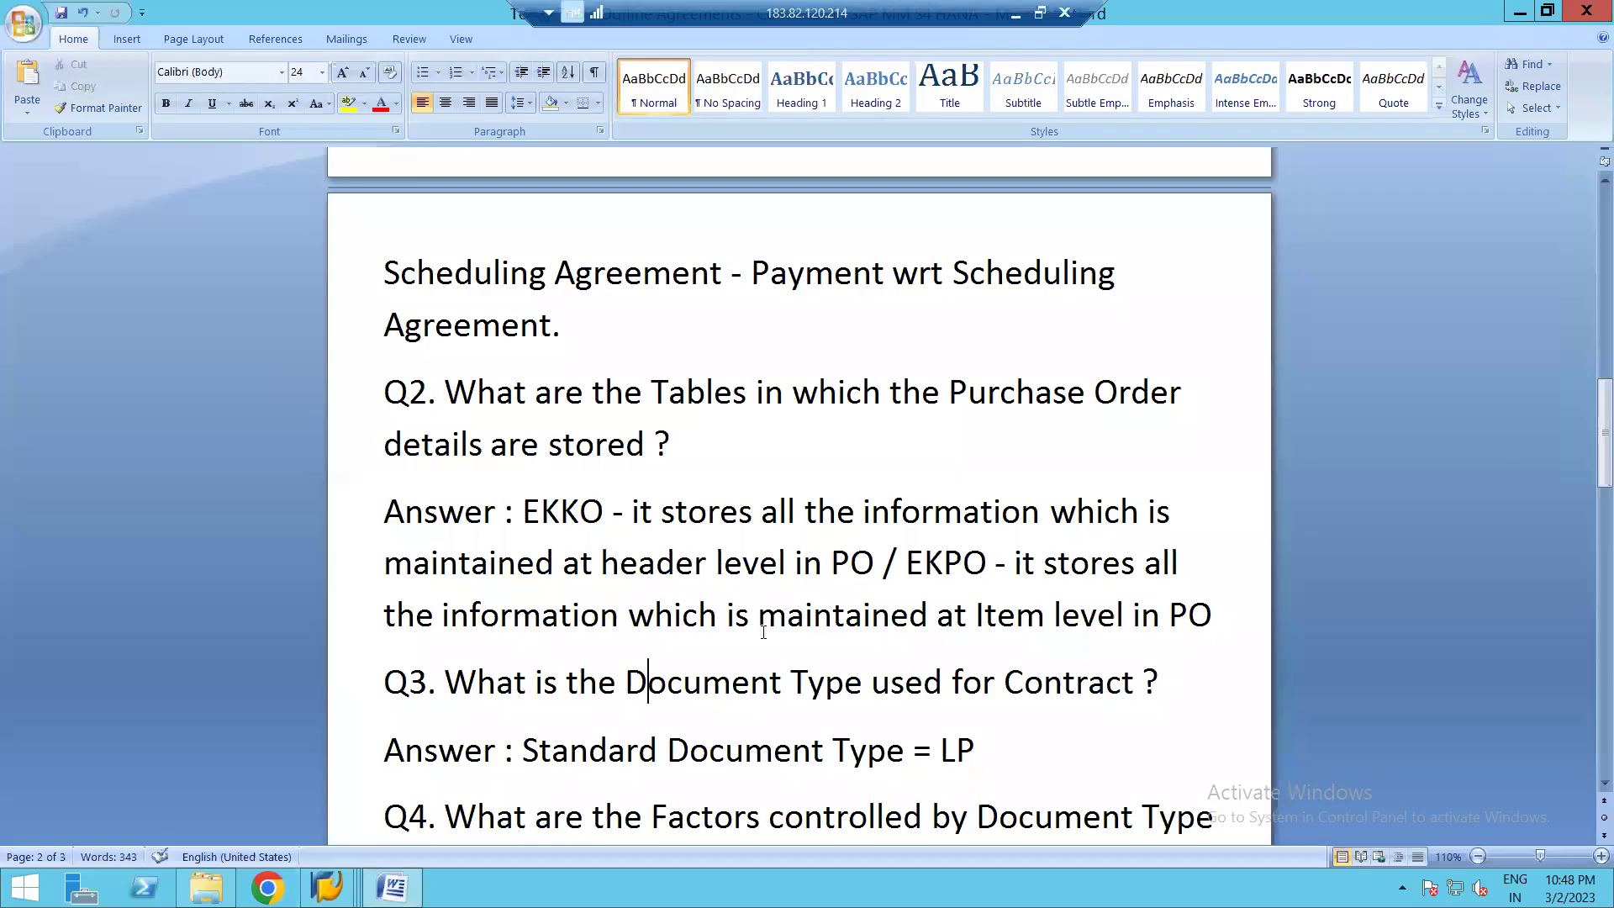
# - Read question 4 in the notes and its answer on the factors controlled by the document type in configuration
pyautogui.click(770, 714)
pyautogui.press('Down')
pyautogui.press('Down')
pyautogui.press('Down')
pyautogui.press('Down')
pyautogui.press('Down')
pyautogui.press('Down')
pyautogui.press('Down')
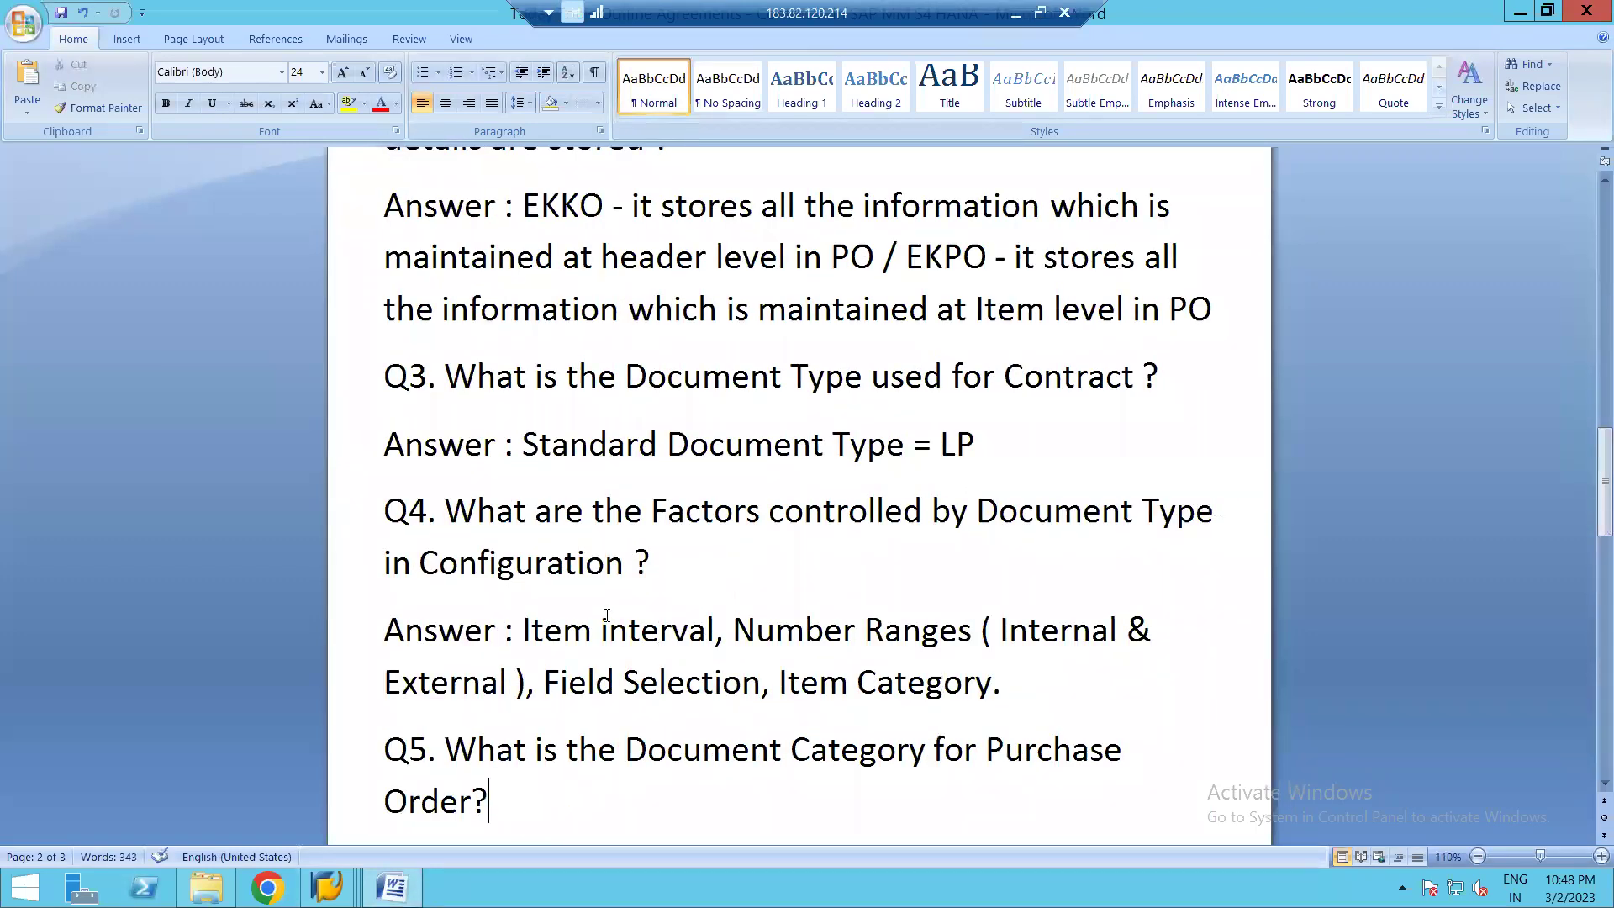
# - Switch to the SAP customizing session, return to its project screen and reopen the SAP Reference IMG with a collapsed structure
pyautogui.moveTo(326, 887)
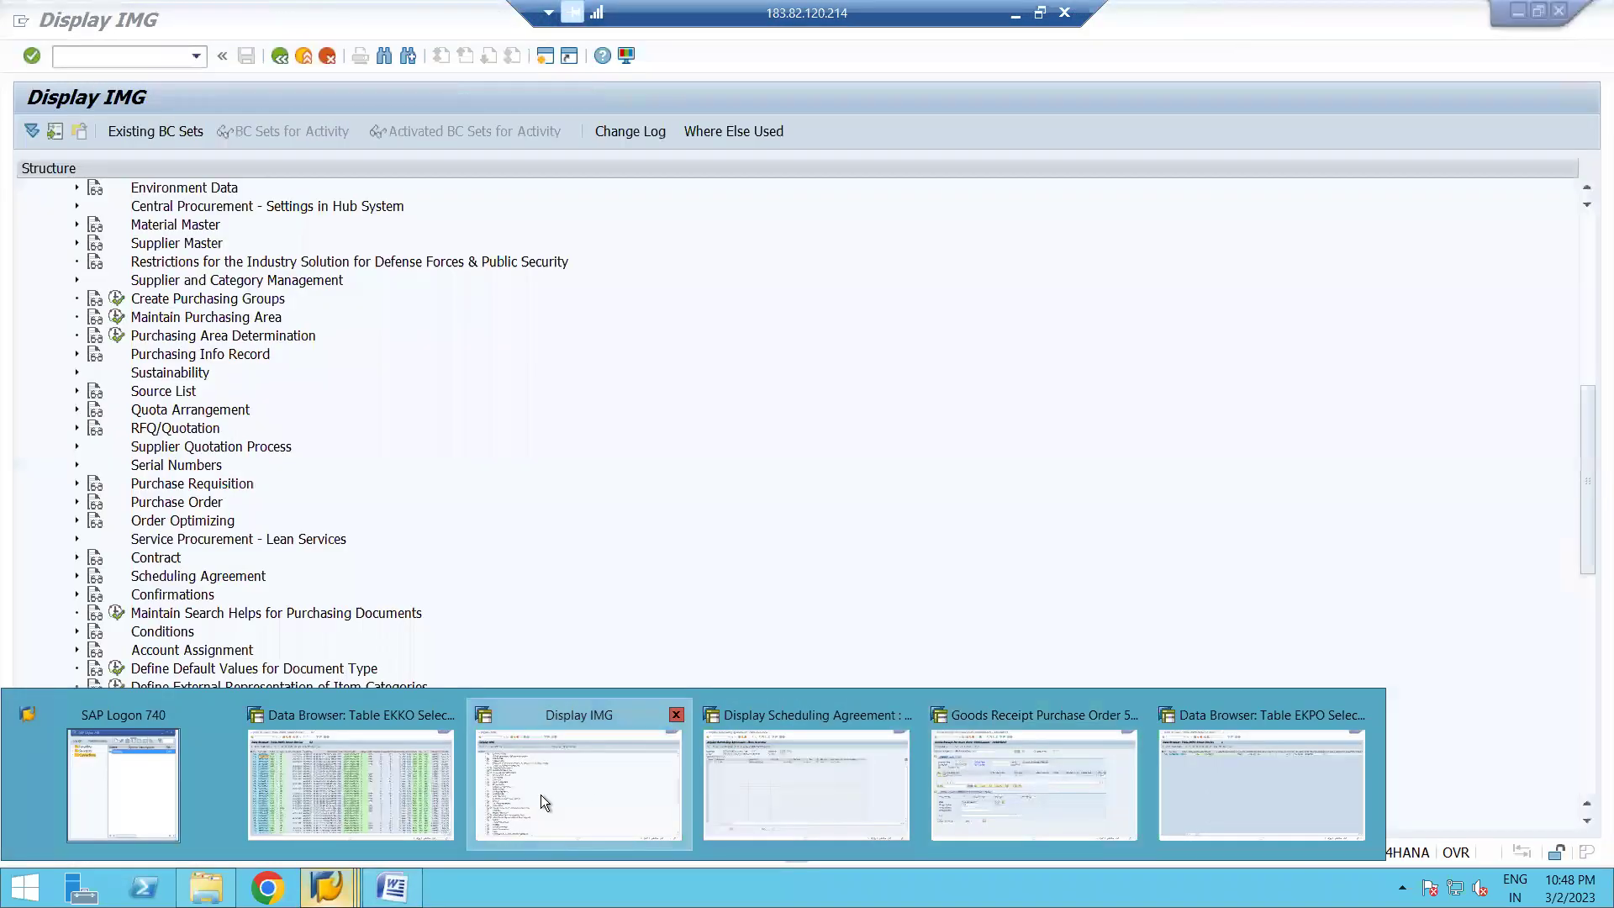
pyautogui.click(541, 794)
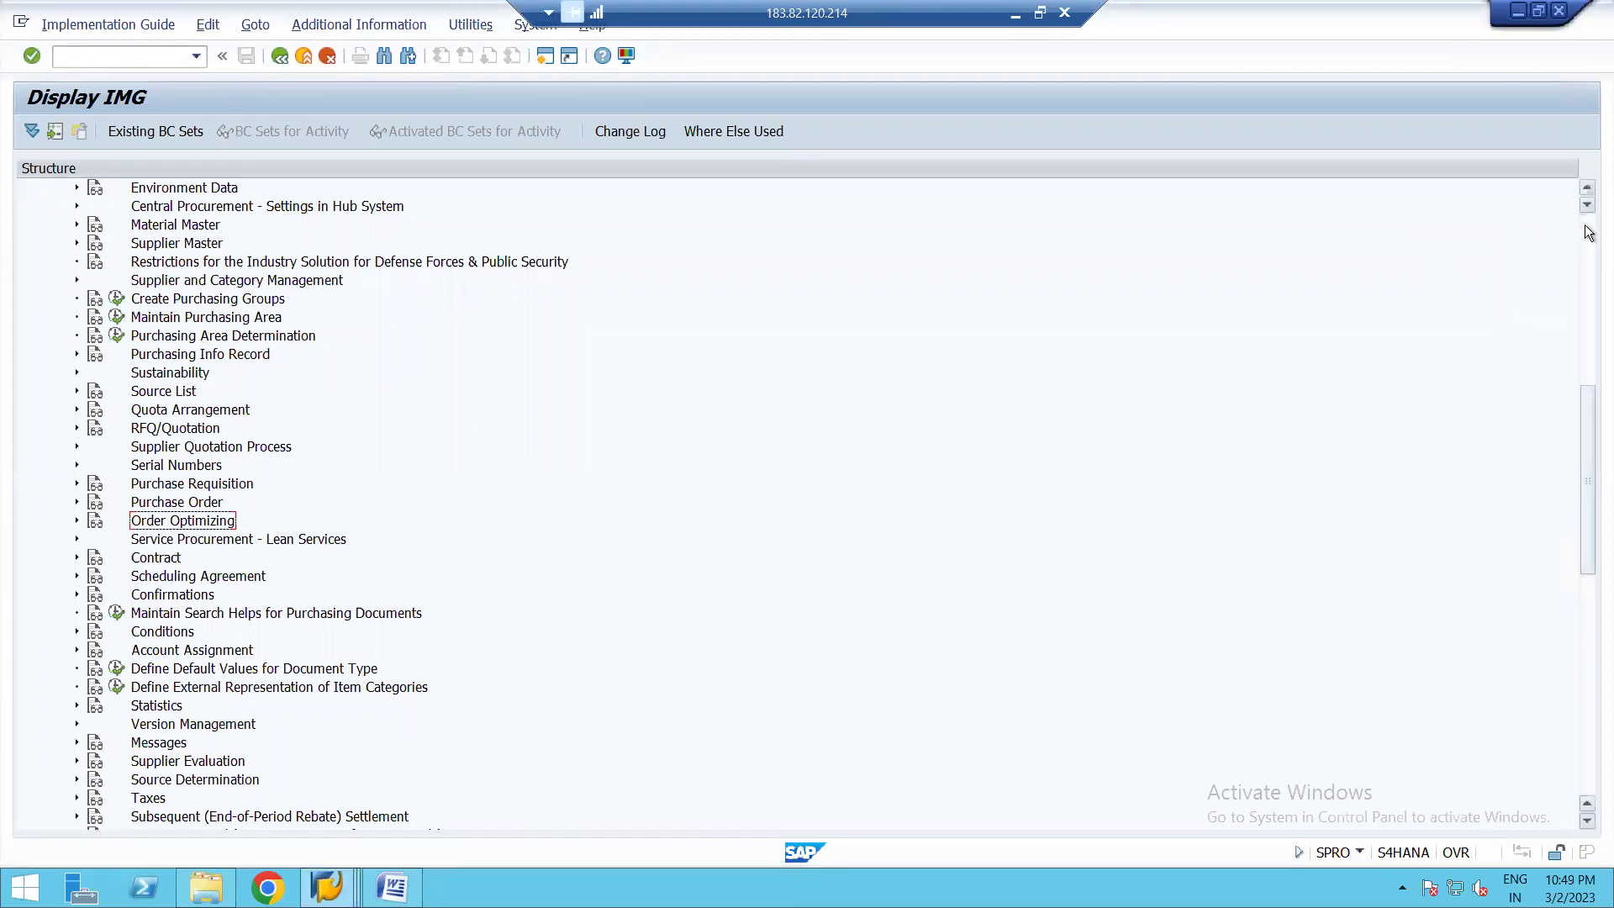
pyautogui.scroll(10, 1567, 225)
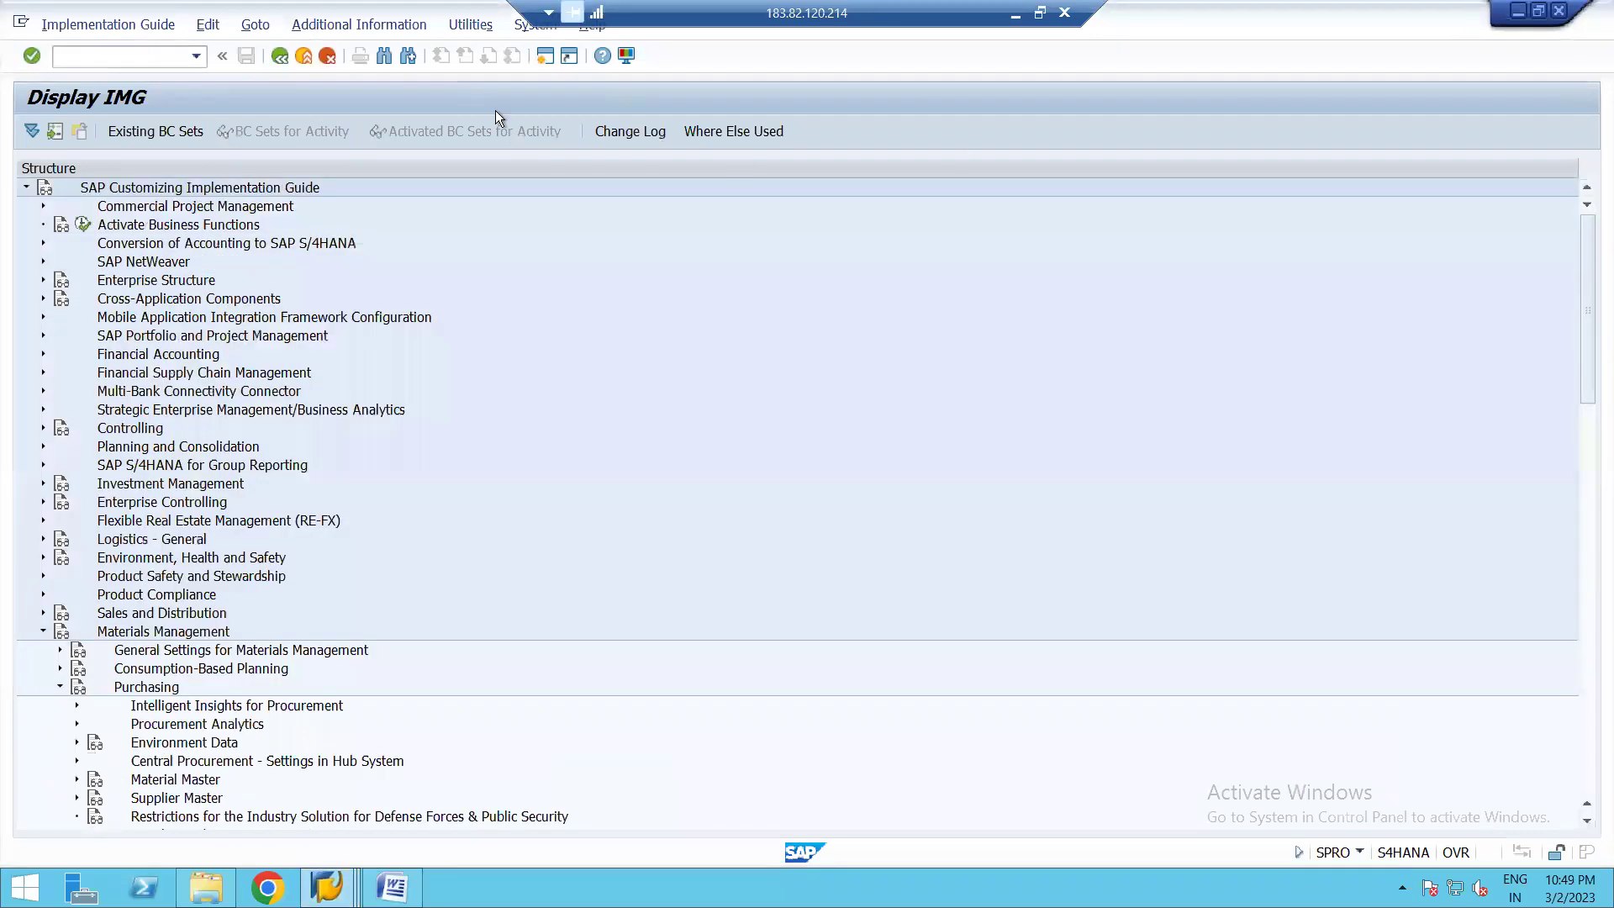
pyautogui.click(283, 57)
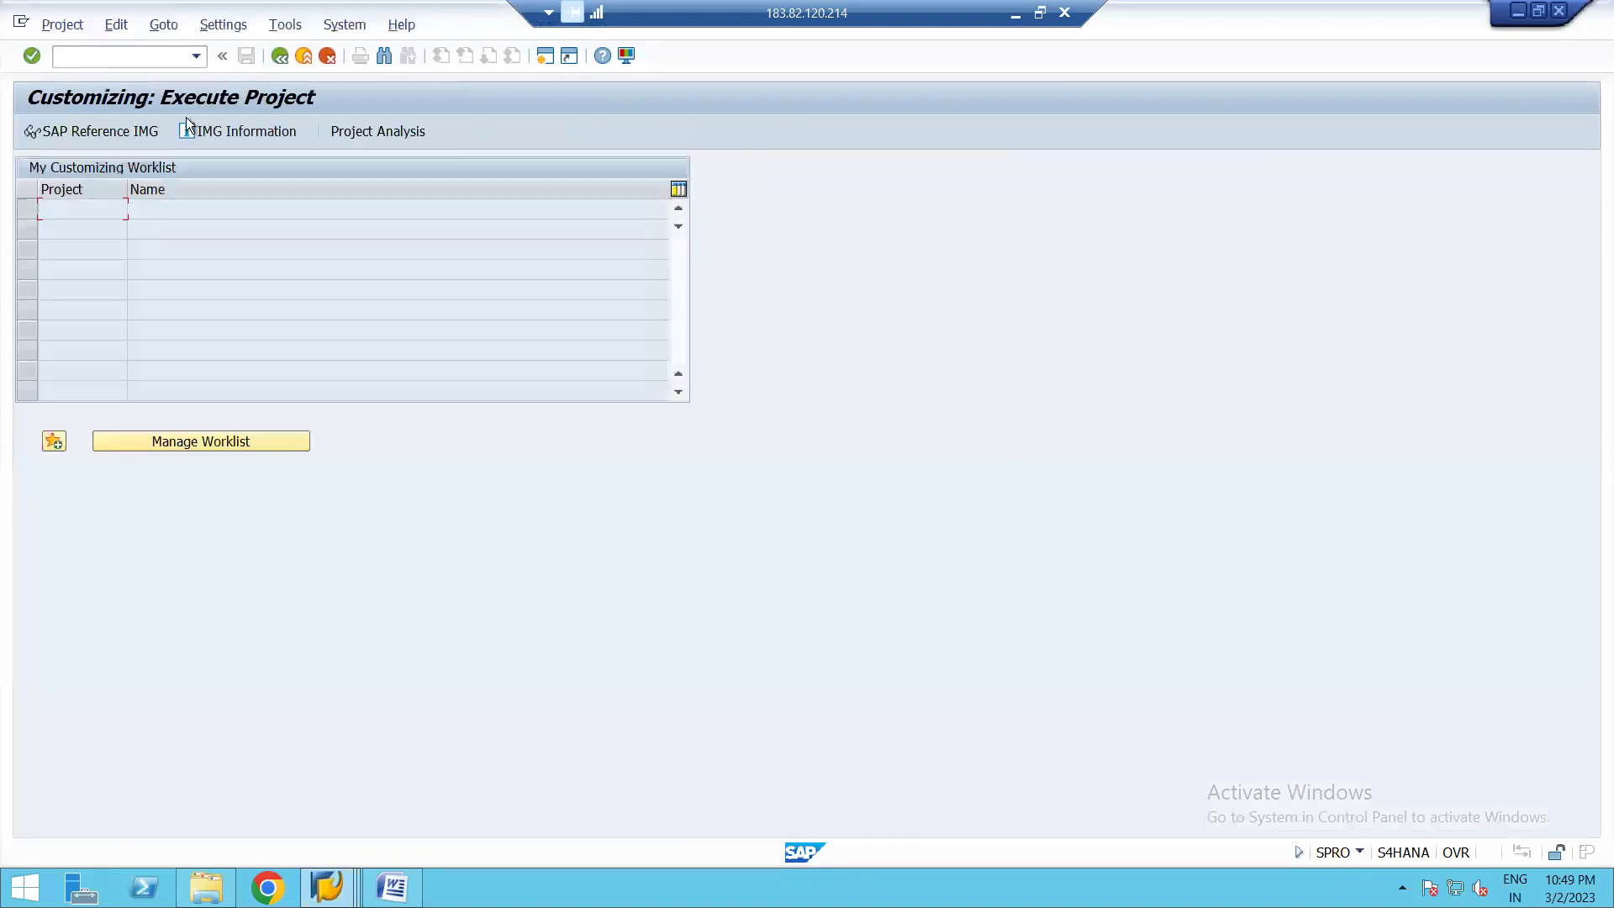
pyautogui.click(113, 135)
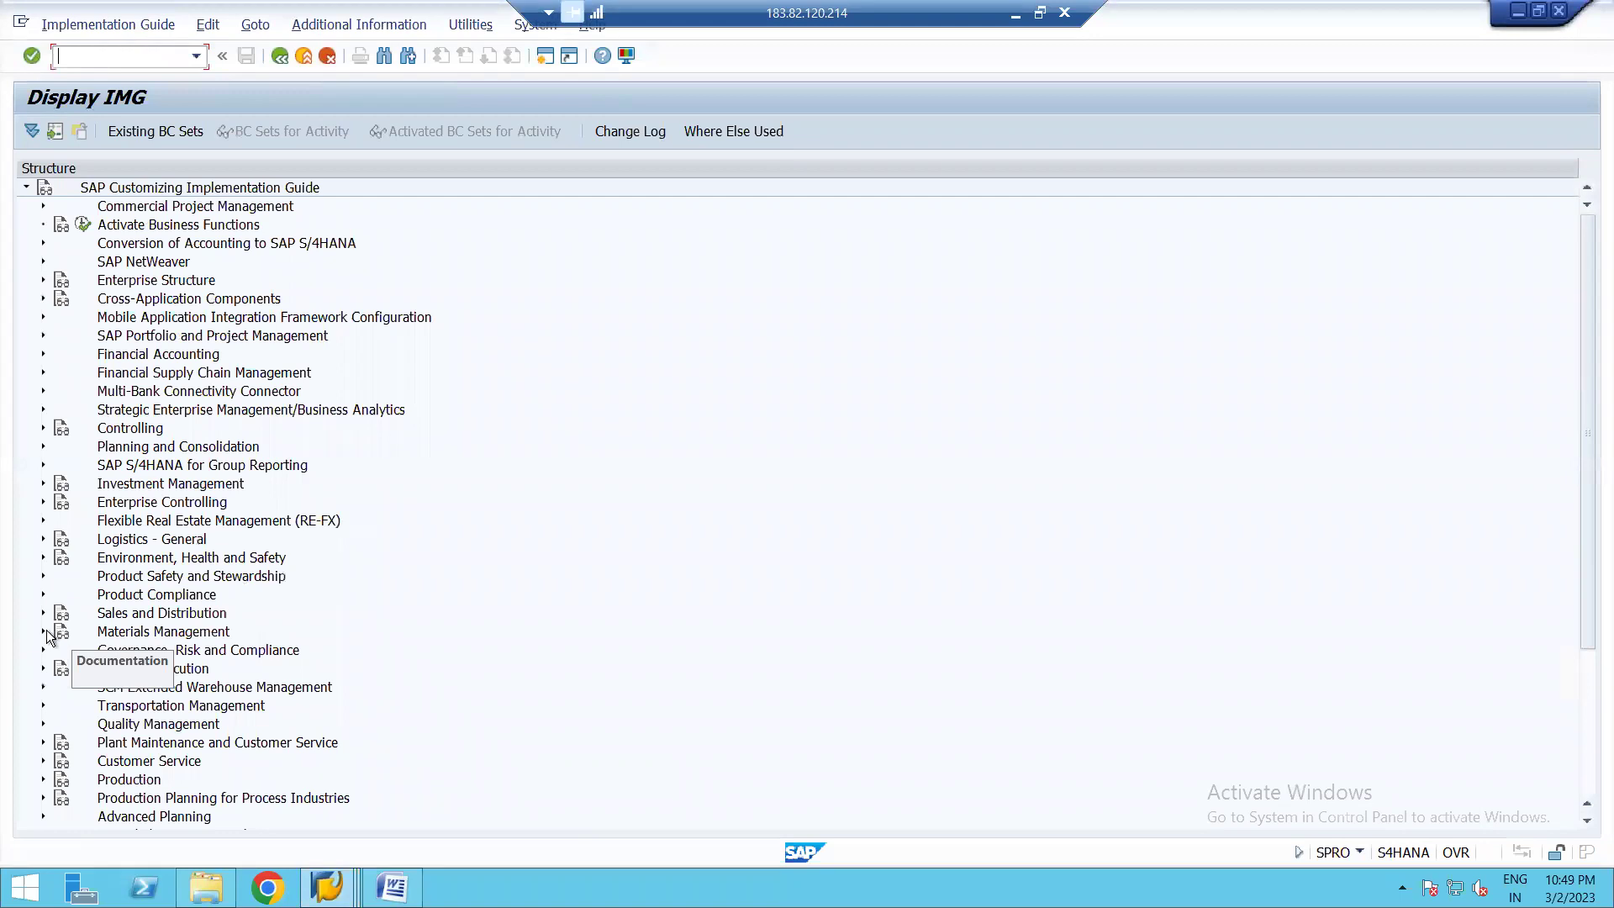
# - Expand Materials Management, Purchasing and Scheduling Agreement in the IMG structure and execute Define Document Types
pyautogui.click(43, 631)
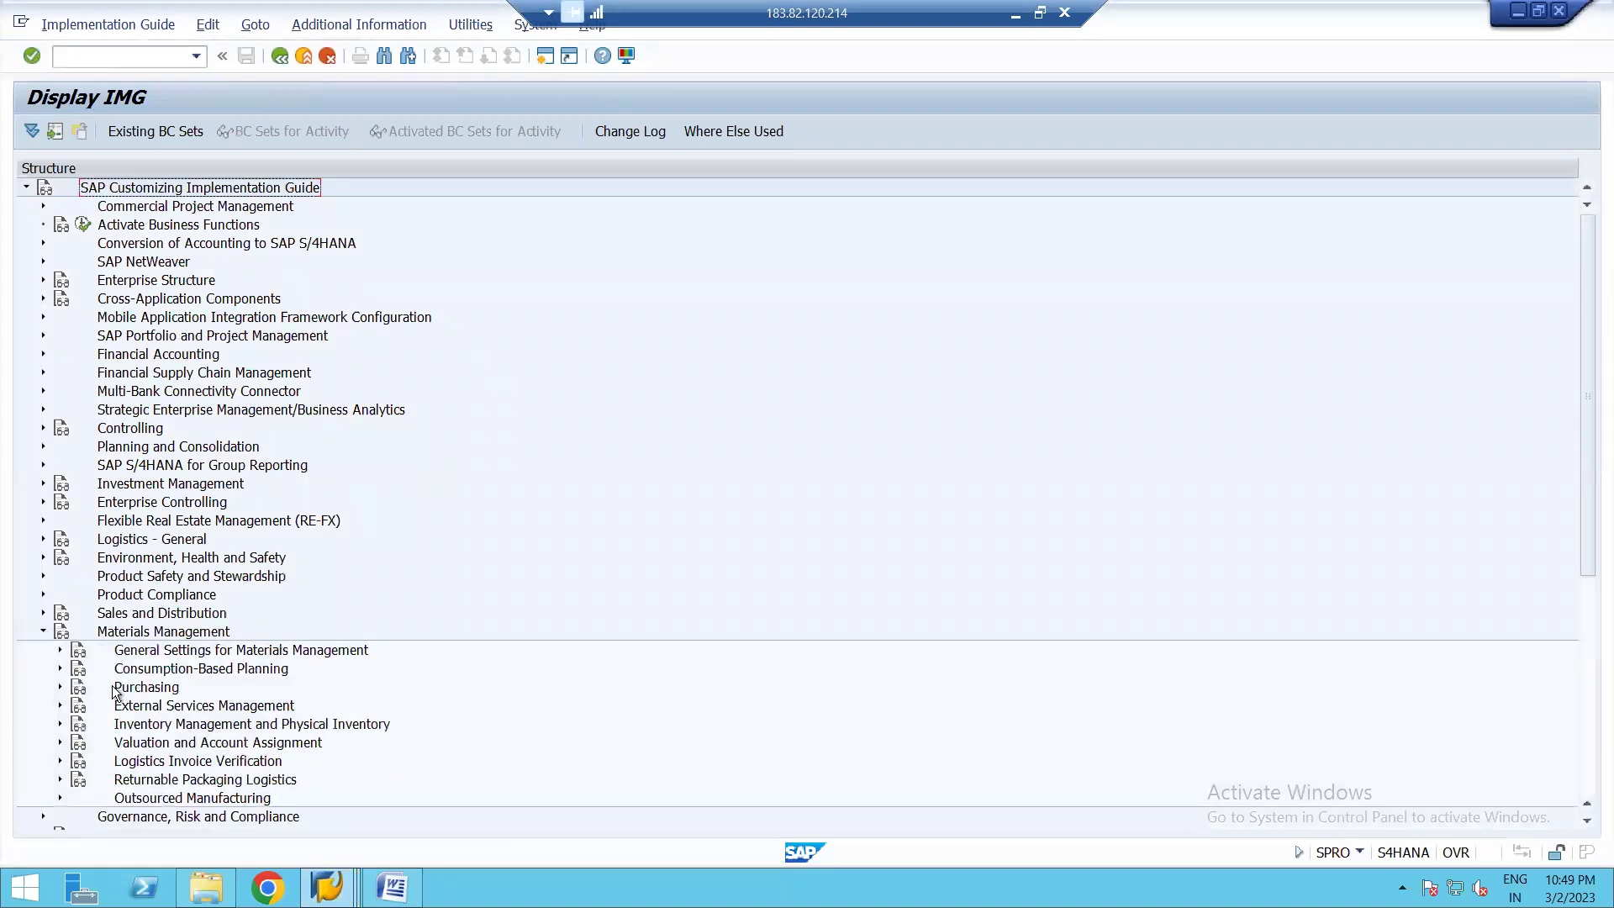
pyautogui.click(60, 687)
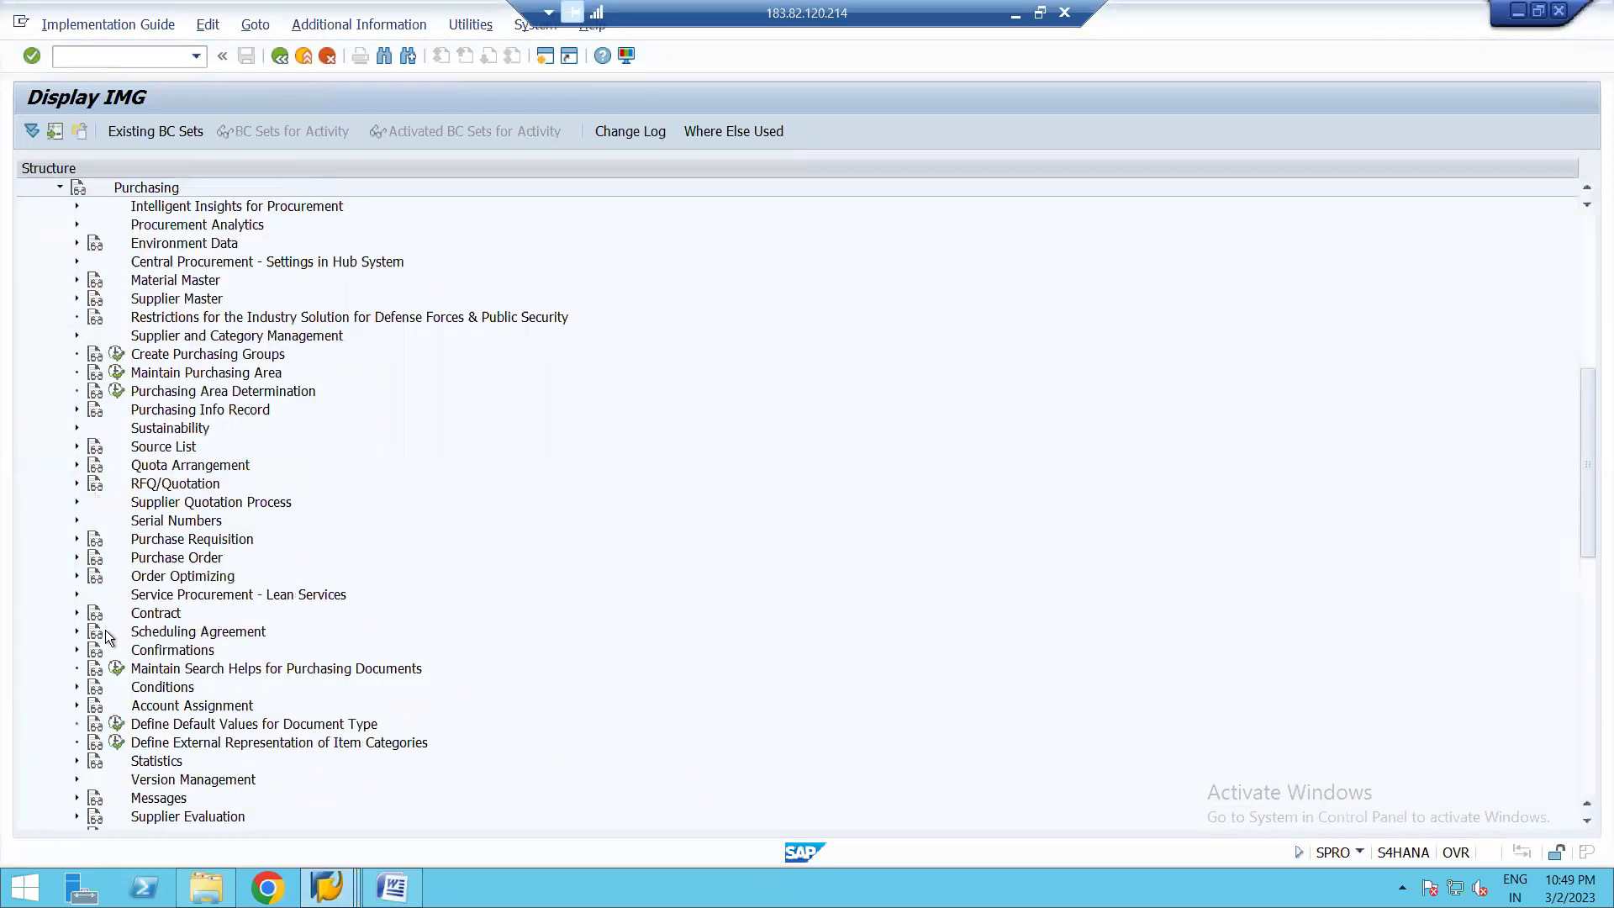
pyautogui.click(77, 631)
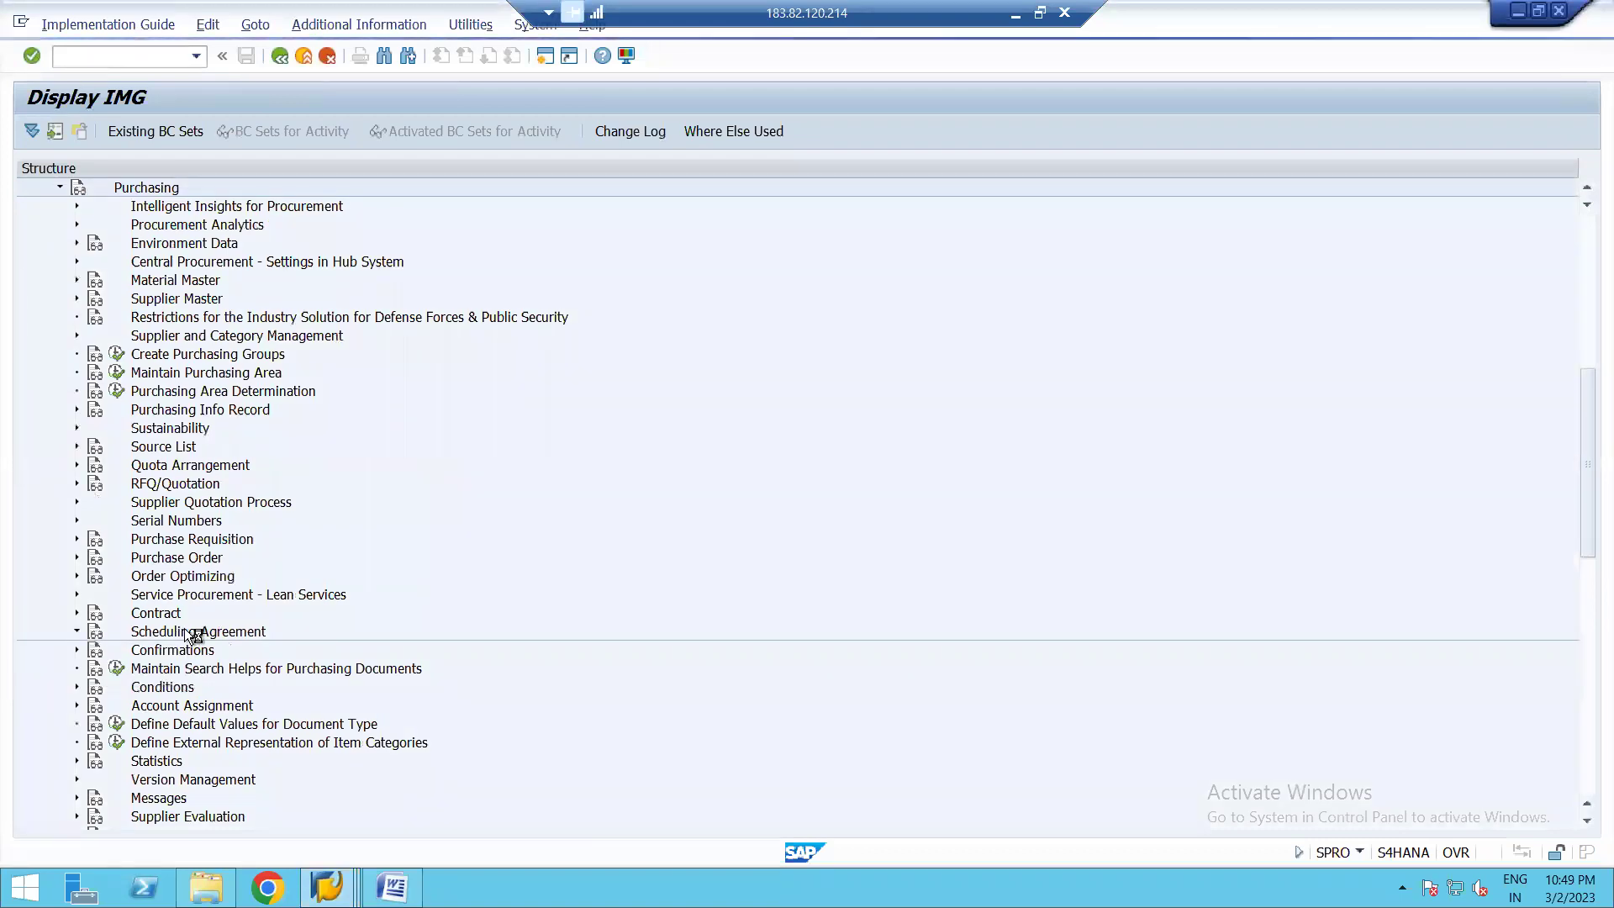
pyautogui.click(129, 651)
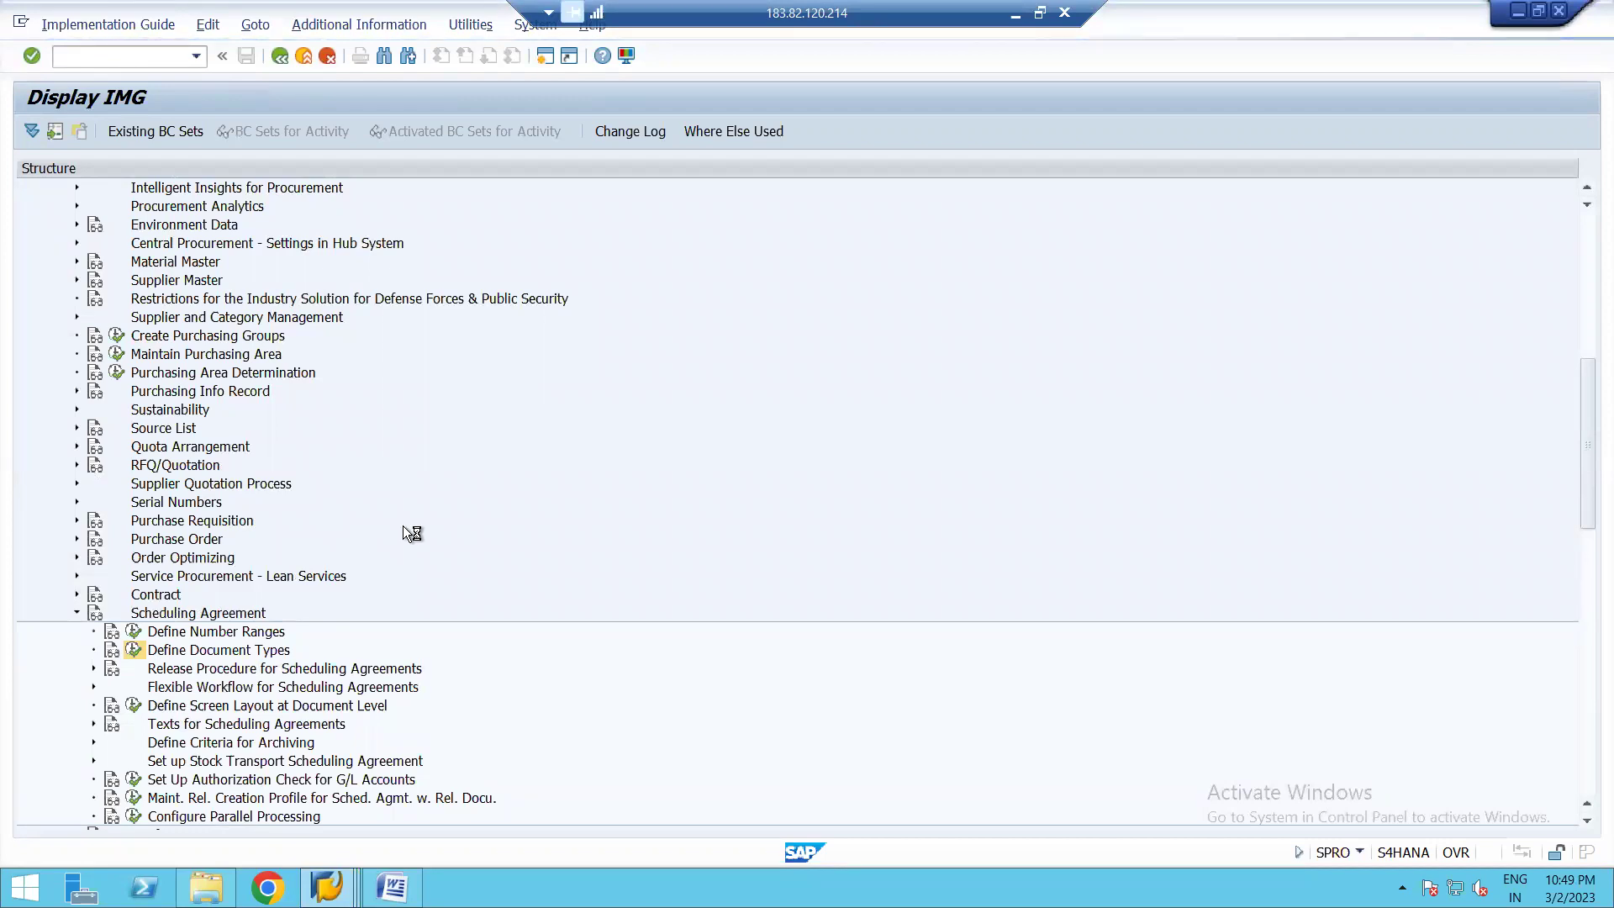
# - Check the agreement type in the scheduling agreement display and select document type LP in the document types table
pyautogui.click(327, 888)
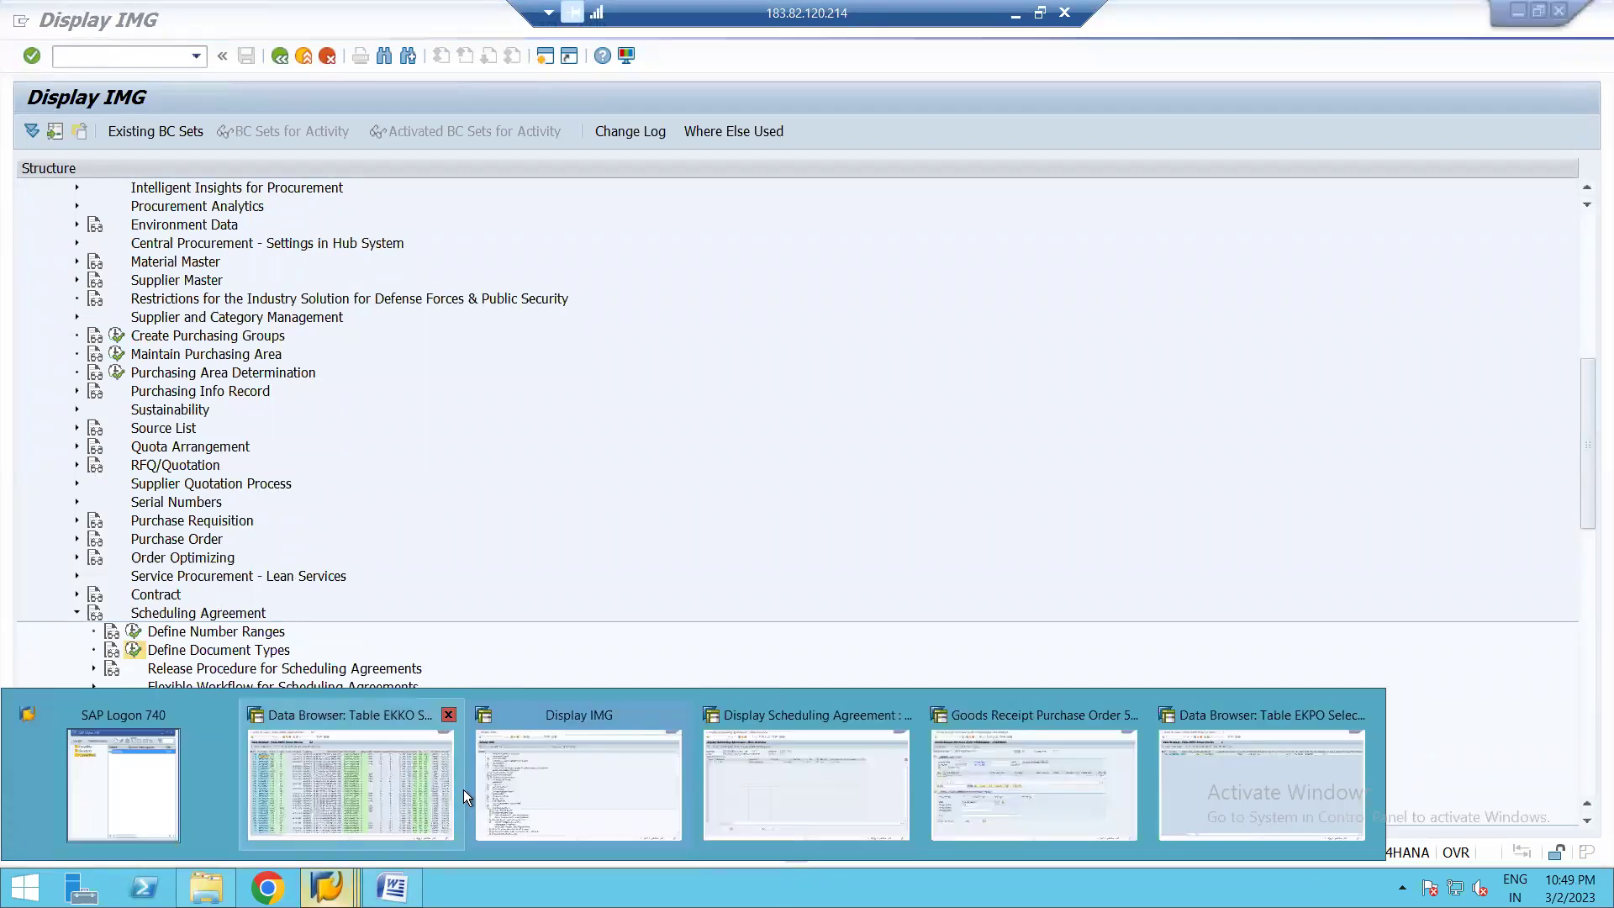
pyautogui.click(815, 773)
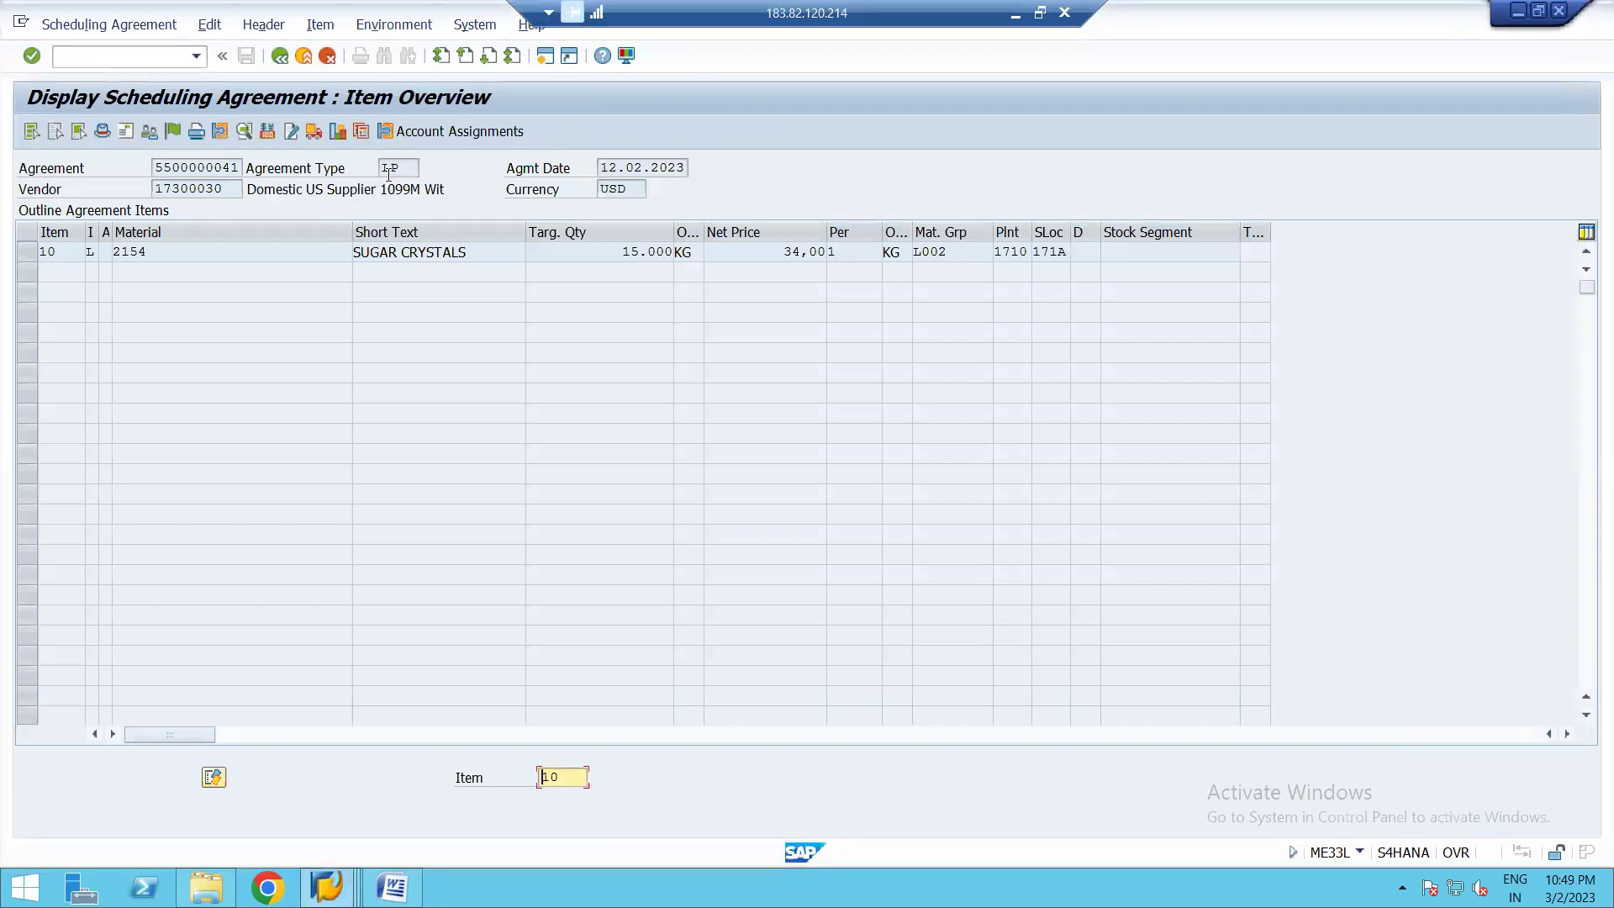
pyautogui.hotkey('alt', 'Tab')
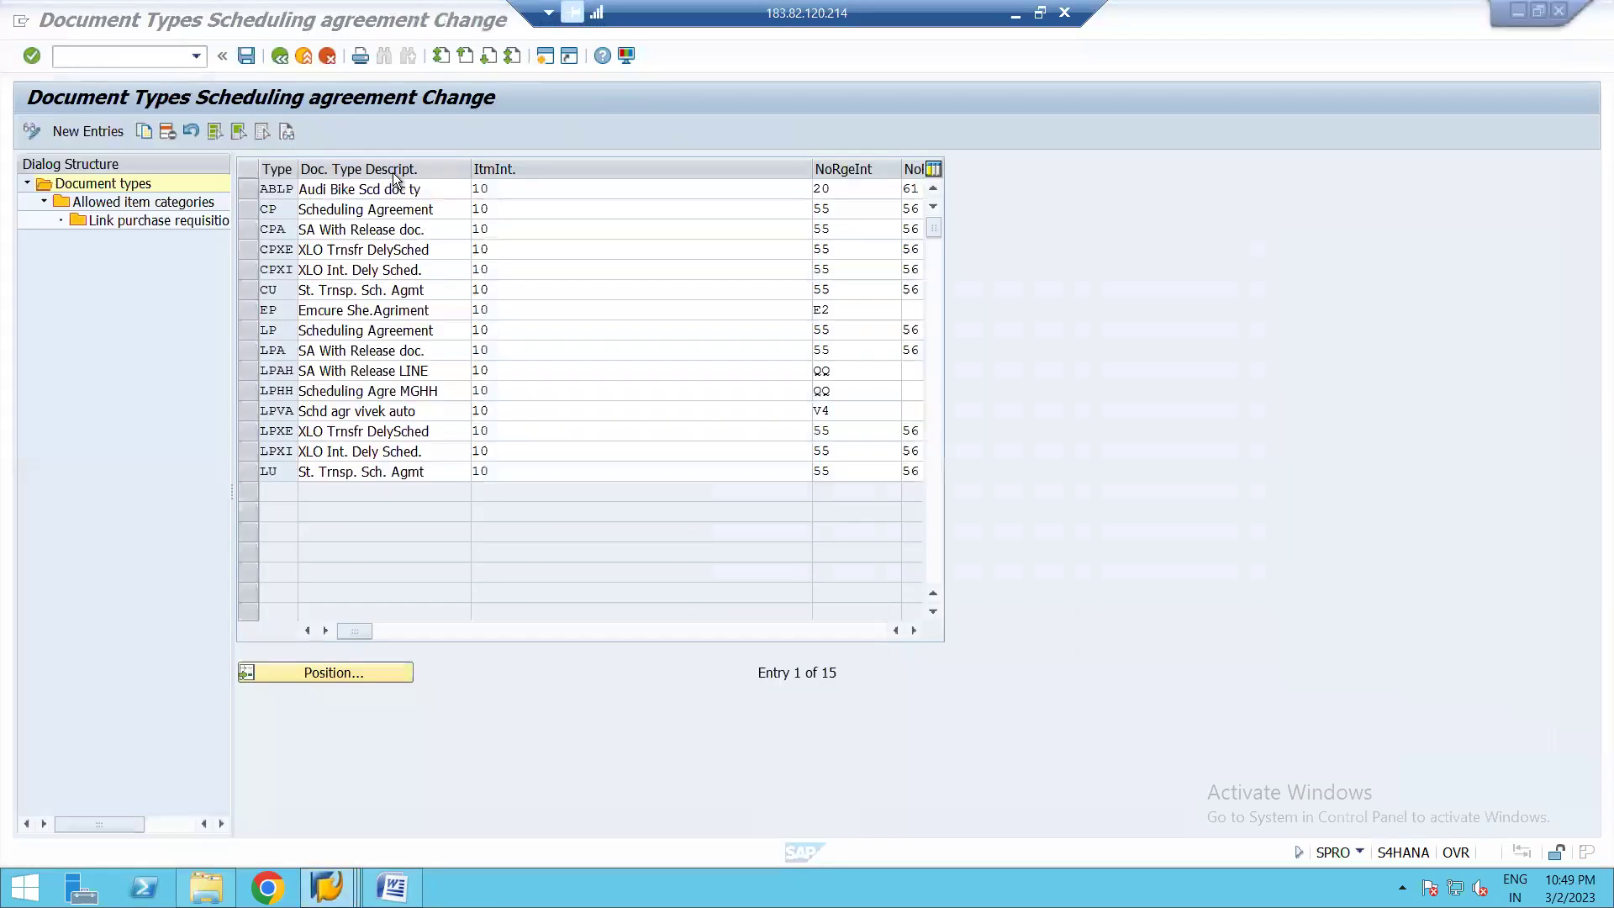
pyautogui.click(246, 331)
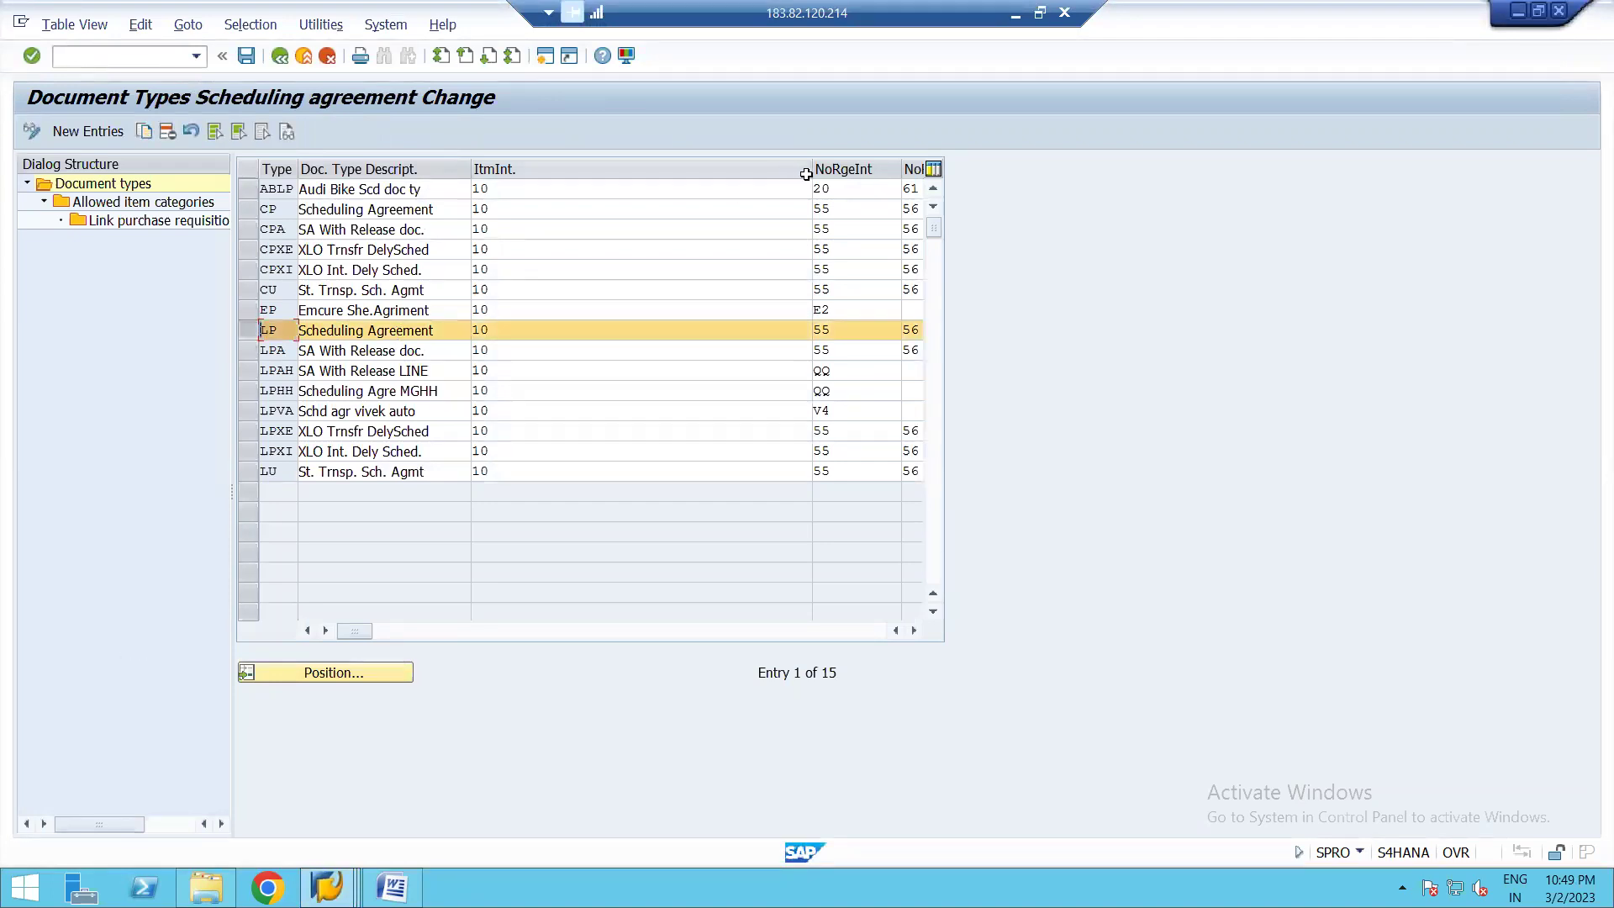
# - Narrow the item interval column and compare the LP number ranges with the number of the displayed agreement
pyautogui.moveTo(810, 168); pyautogui.dragTo(552, 219)
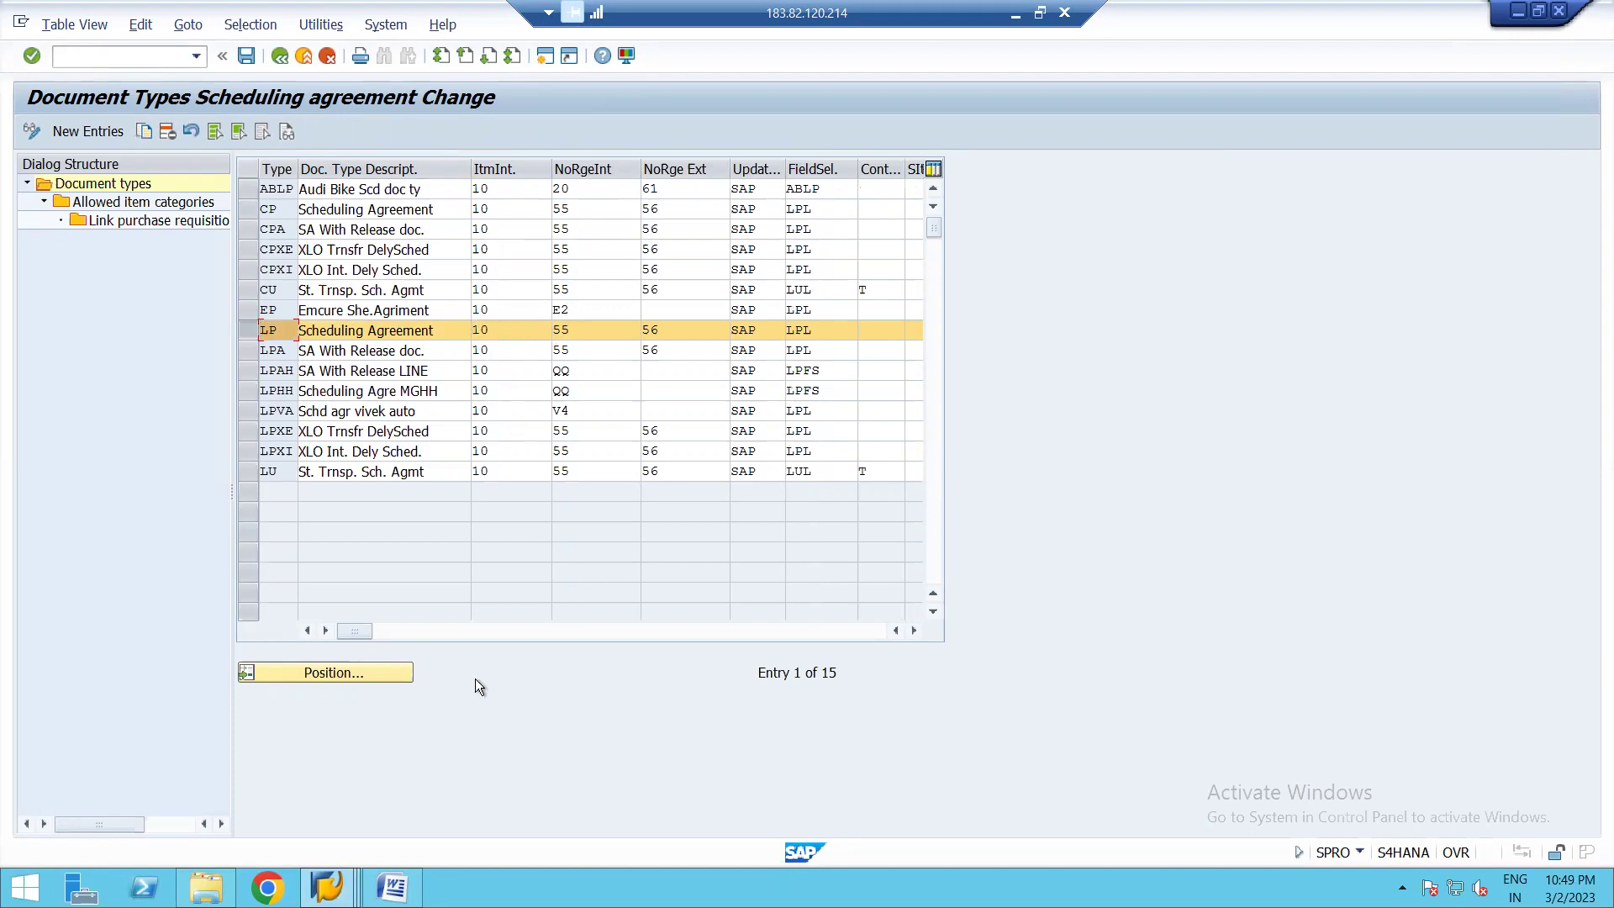
pyautogui.click(336, 879)
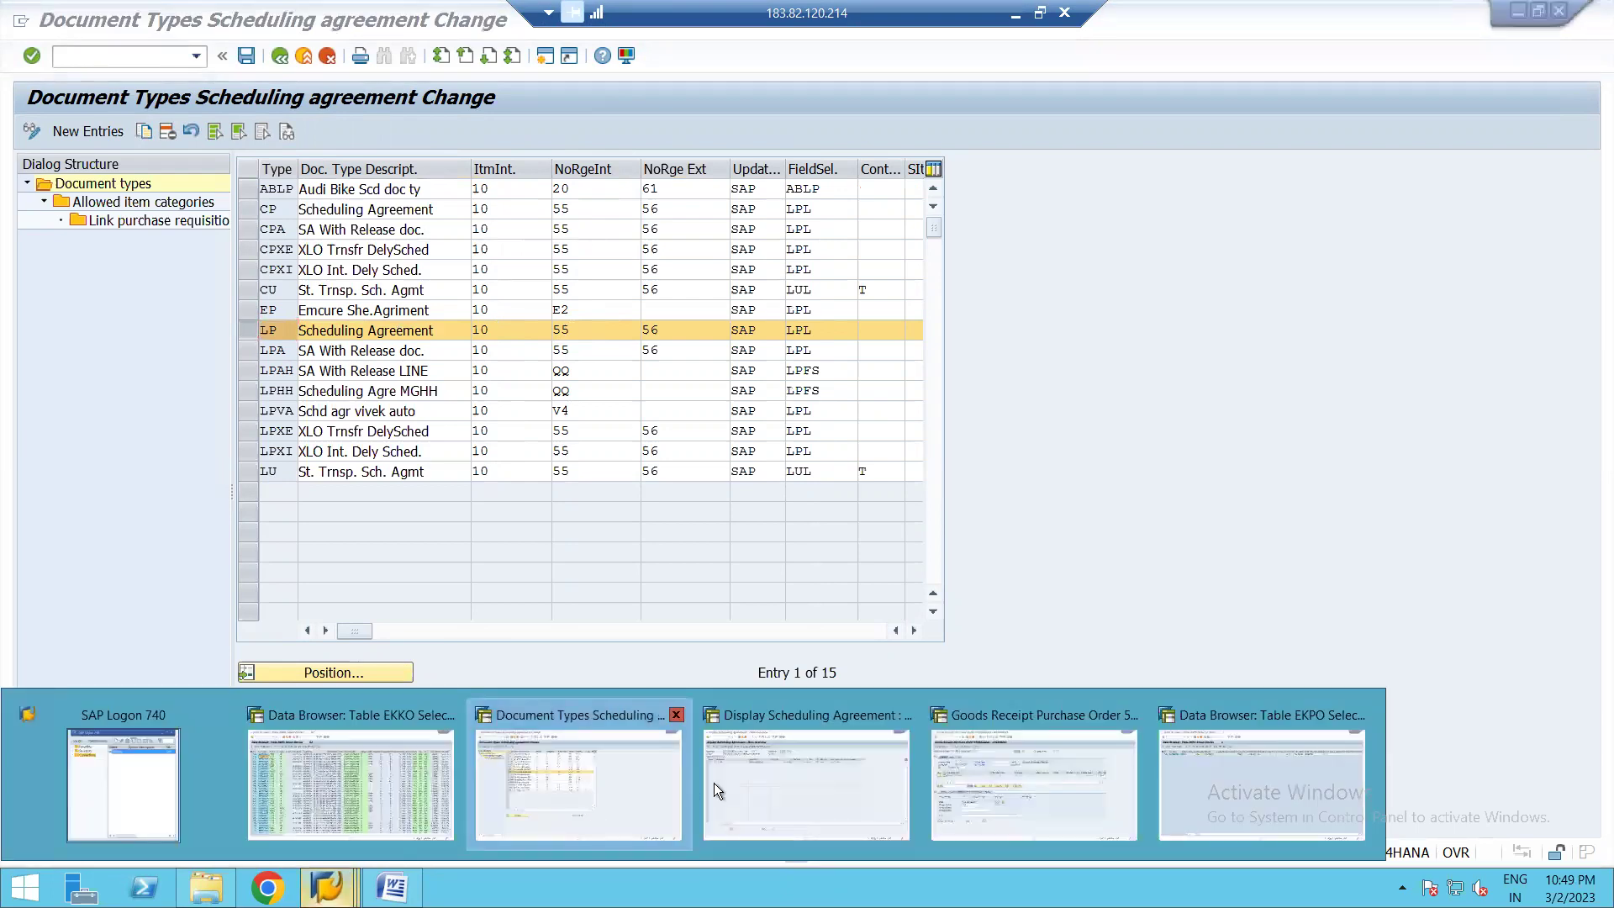
pyautogui.click(774, 769)
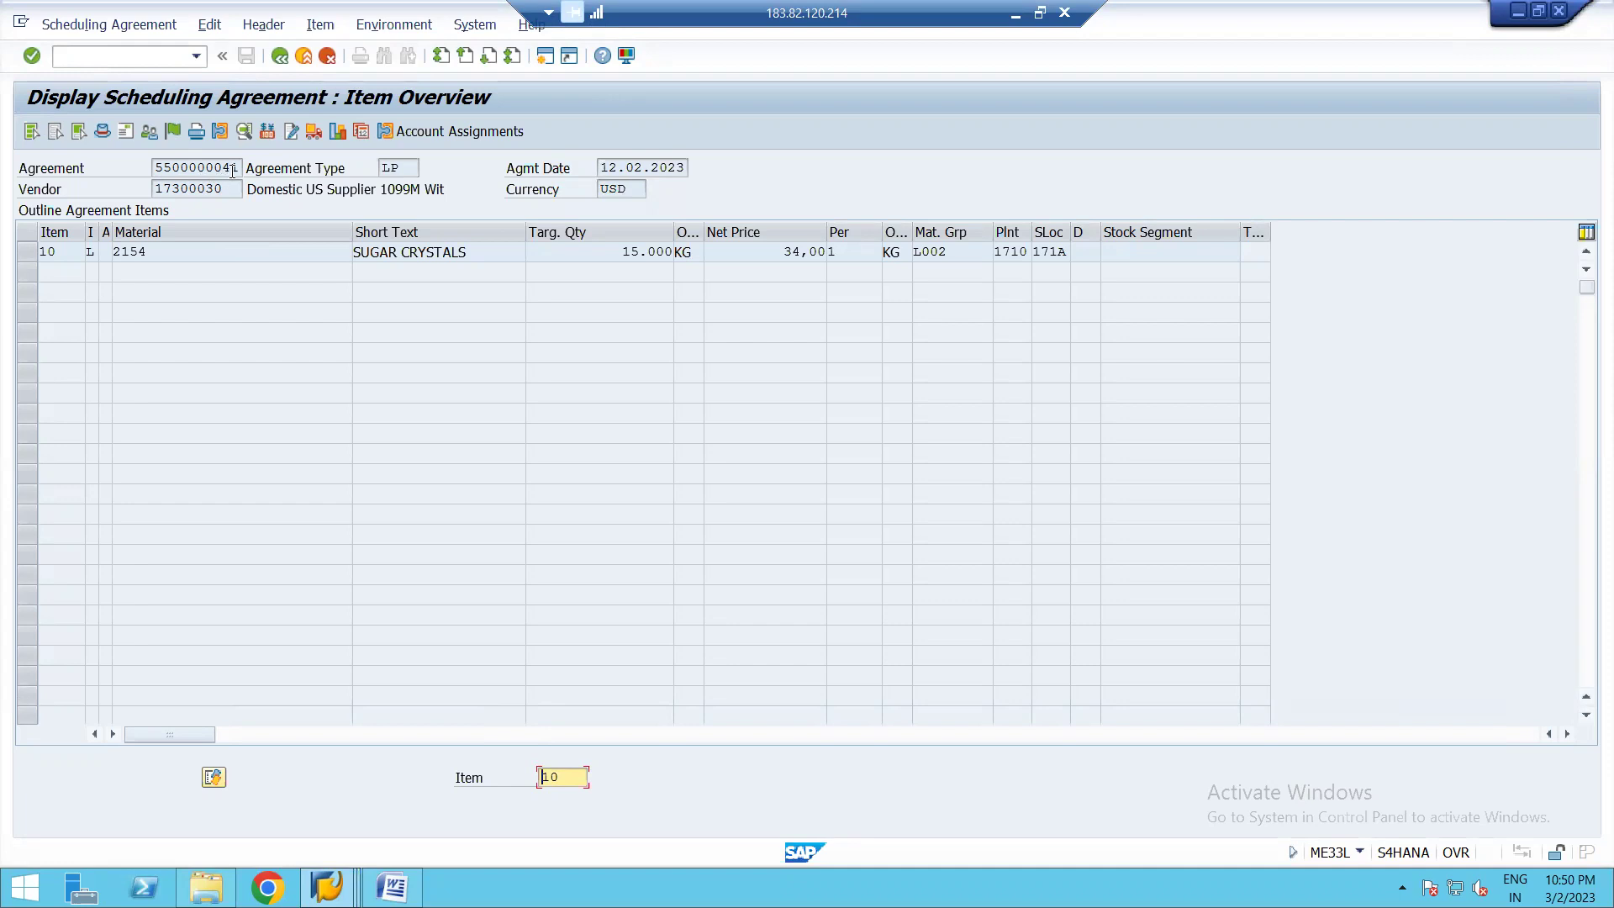
pyautogui.hotkey('alt', 'Tab')
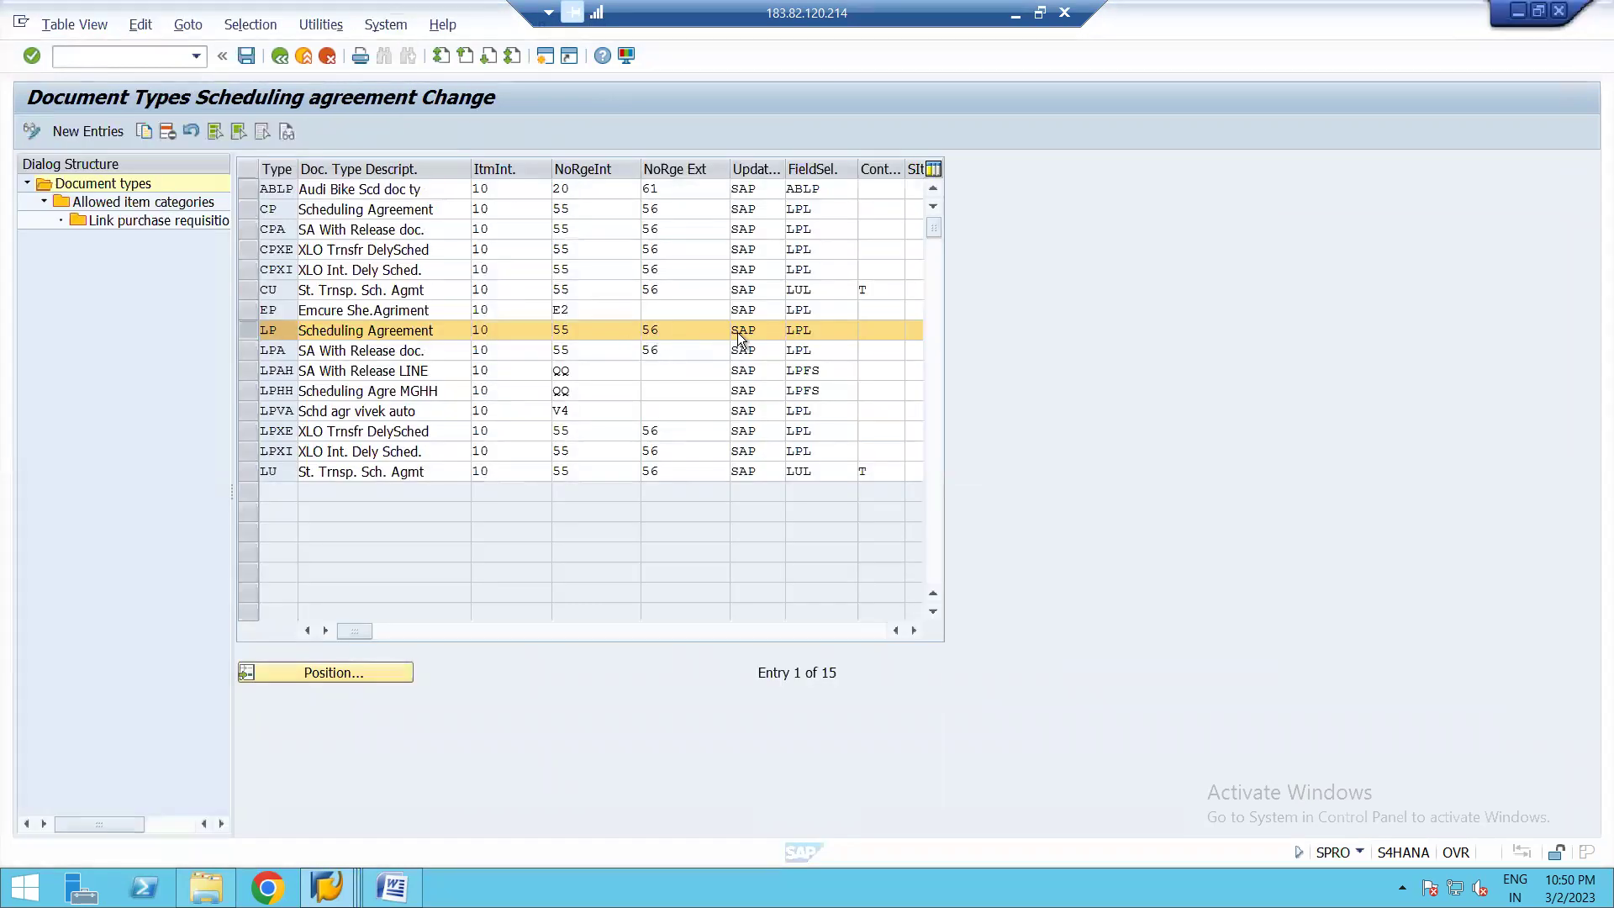
# - Check the field selection key and the allowed item categories of document type LP, and return to the IMG structure
pyautogui.doubleClick(810, 330)
pyautogui.doubleClick(115, 202)
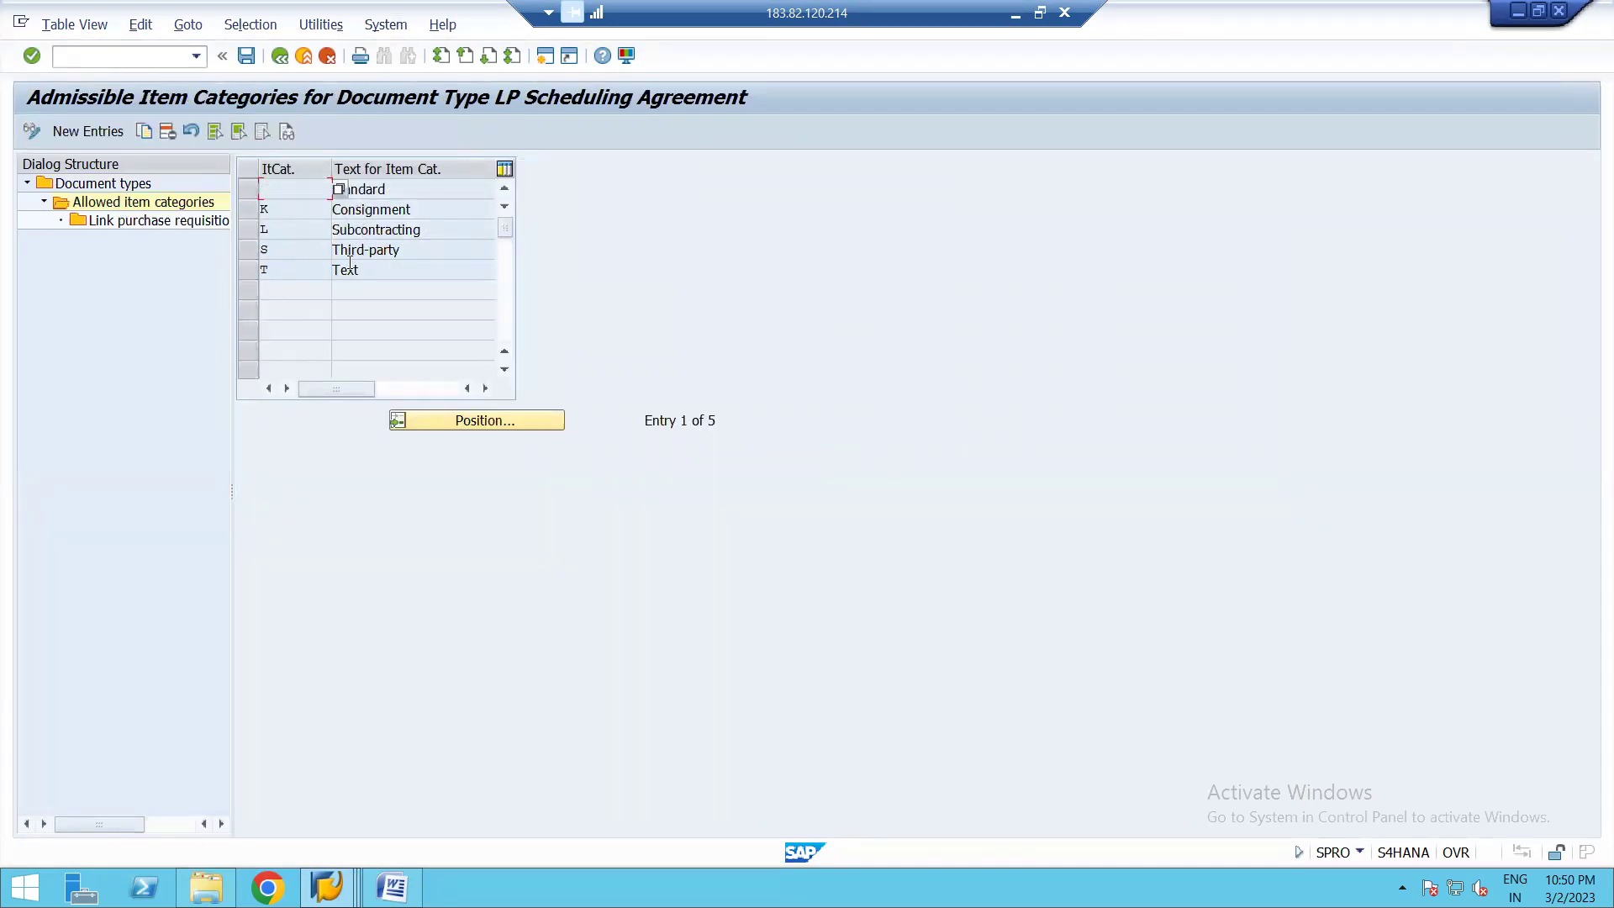
pyautogui.click(279, 61)
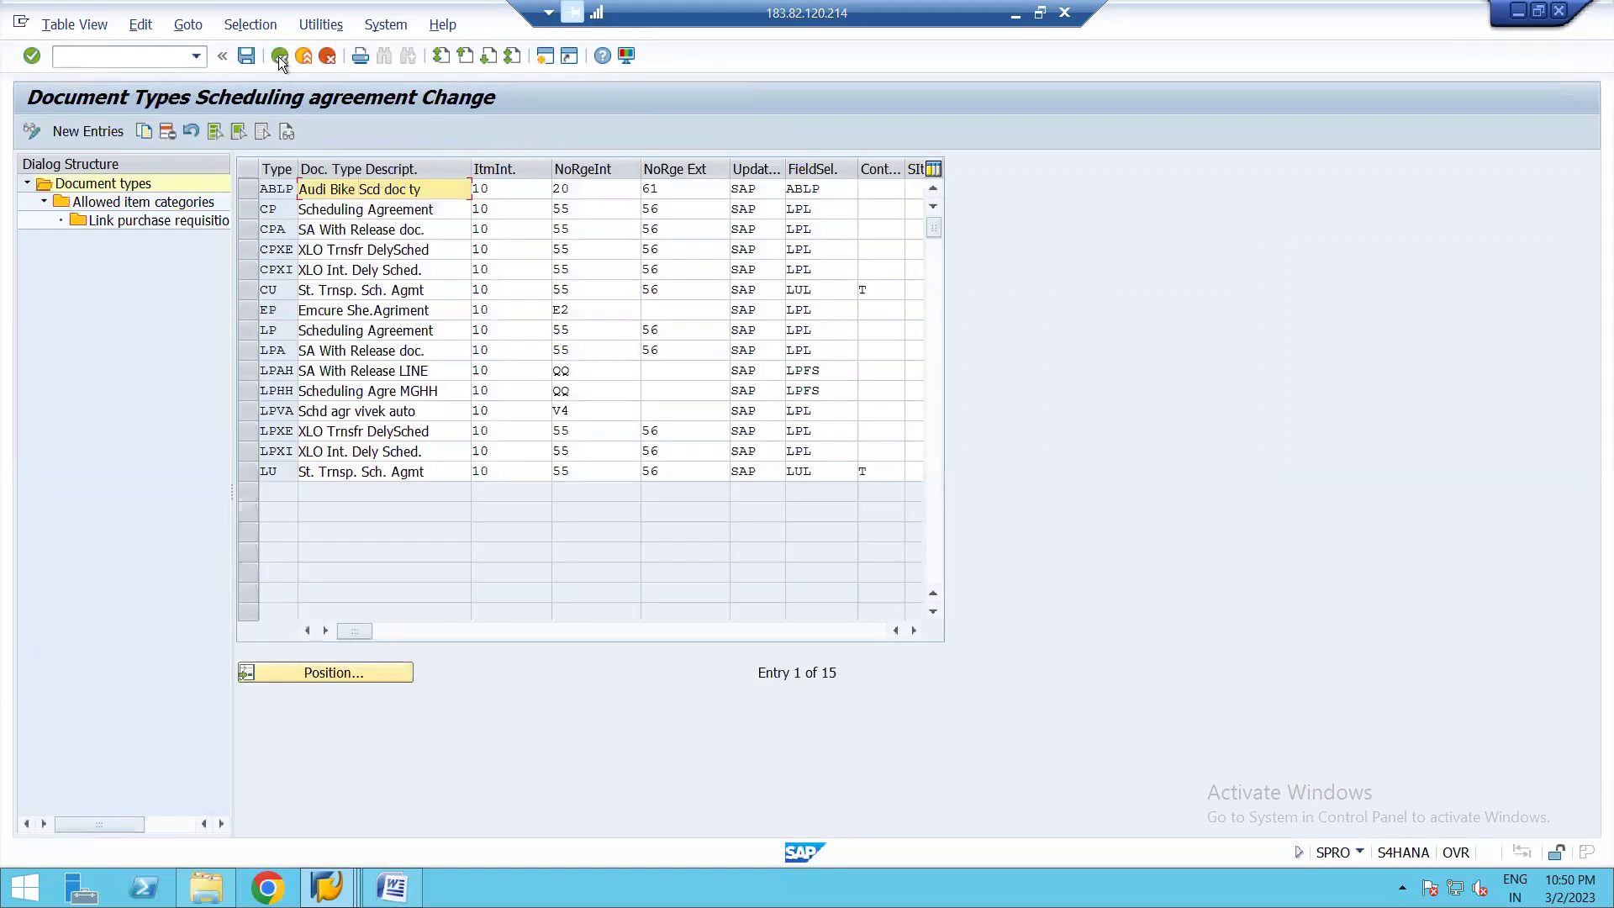
pyautogui.click(279, 57)
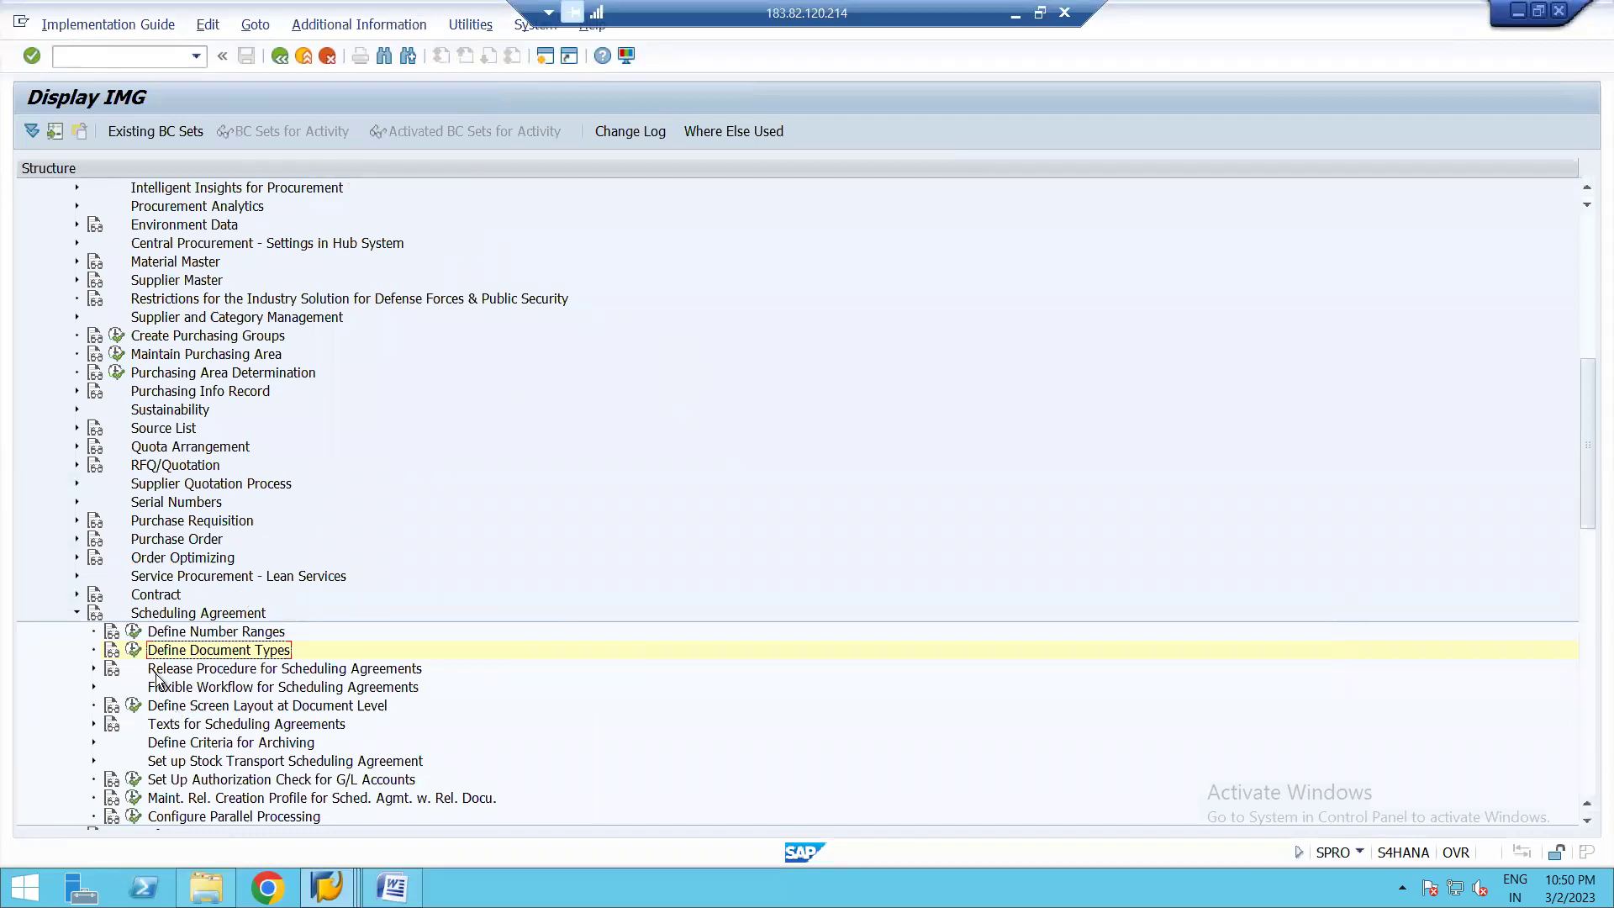
# - Execute Define Screen Layout at Document Level for scheduling agreements and open the field selection groups of key LPL
pyautogui.click(136, 705)
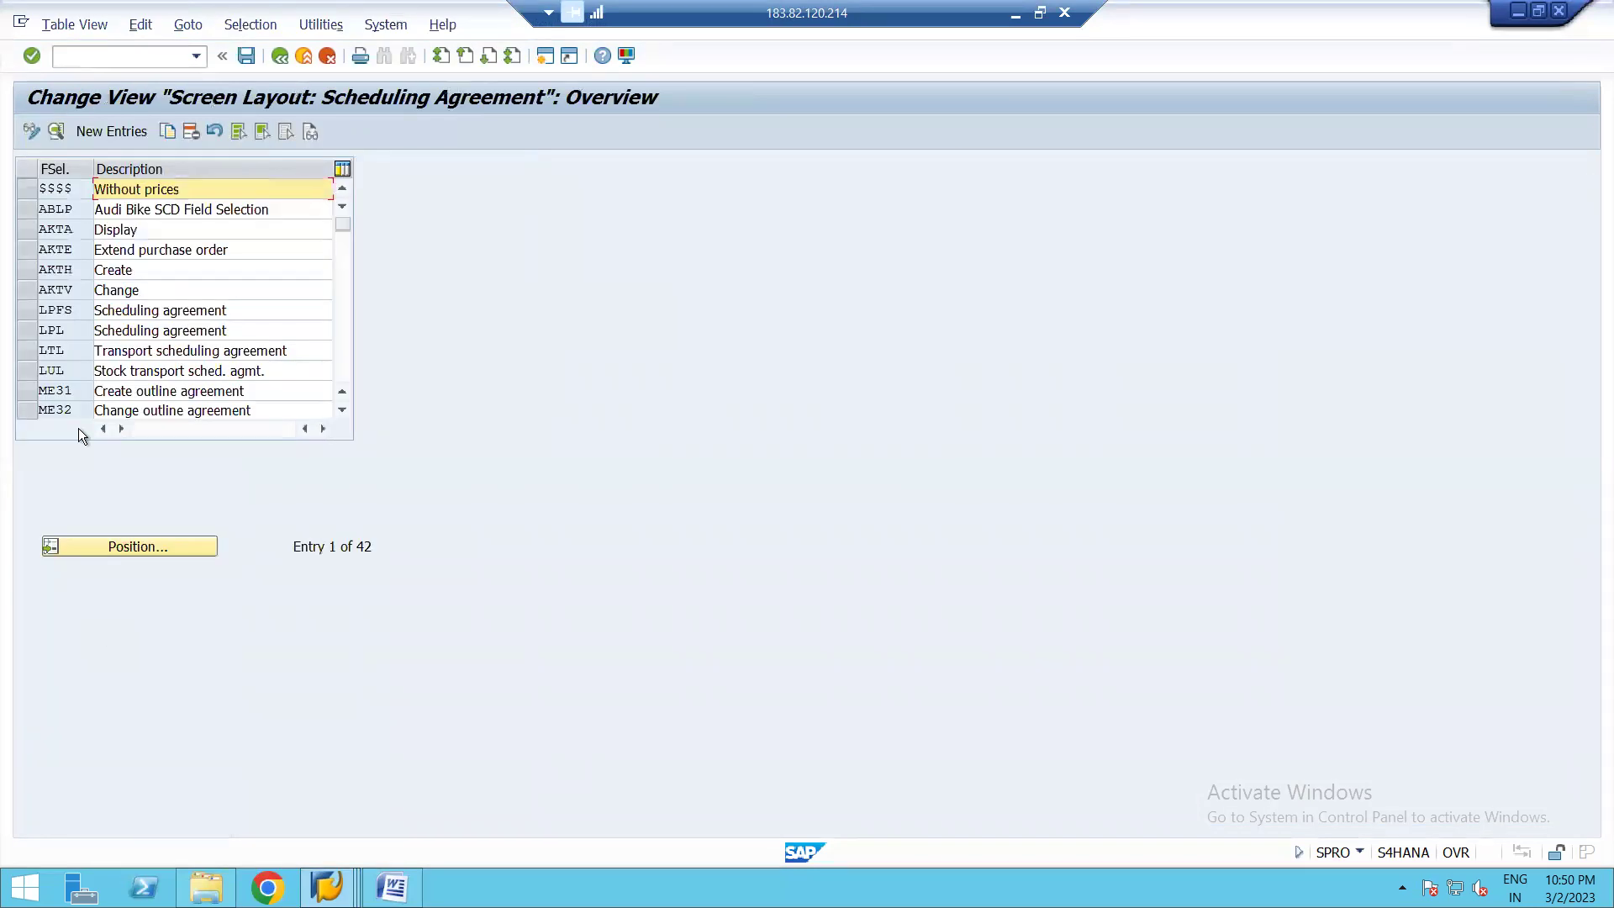
pyautogui.click(23, 328)
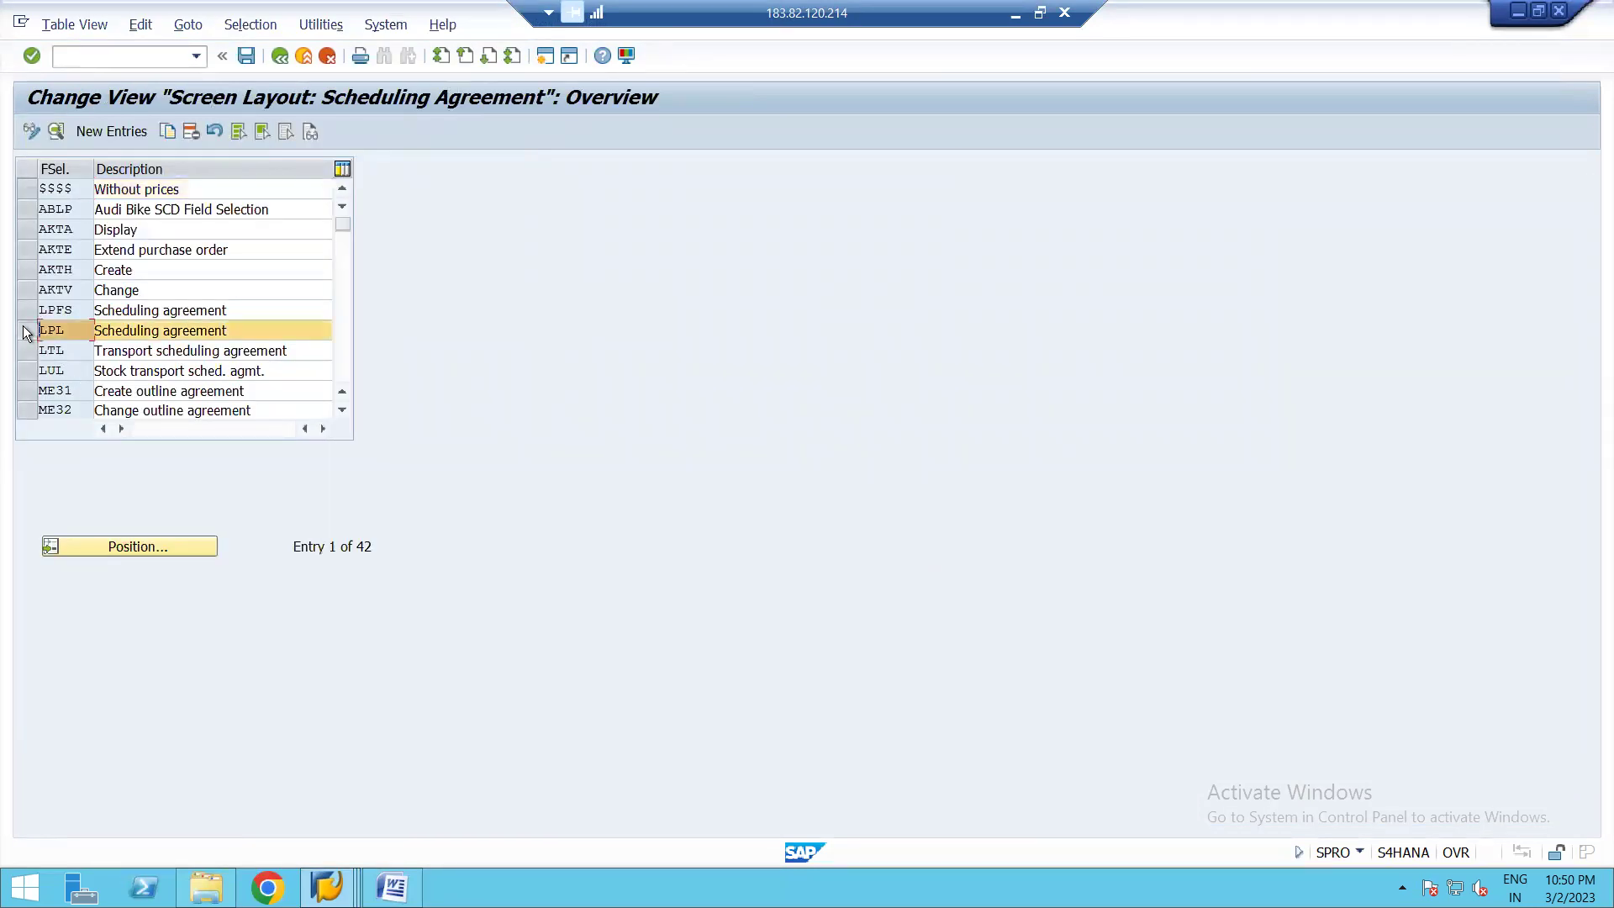
pyautogui.click(53, 130)
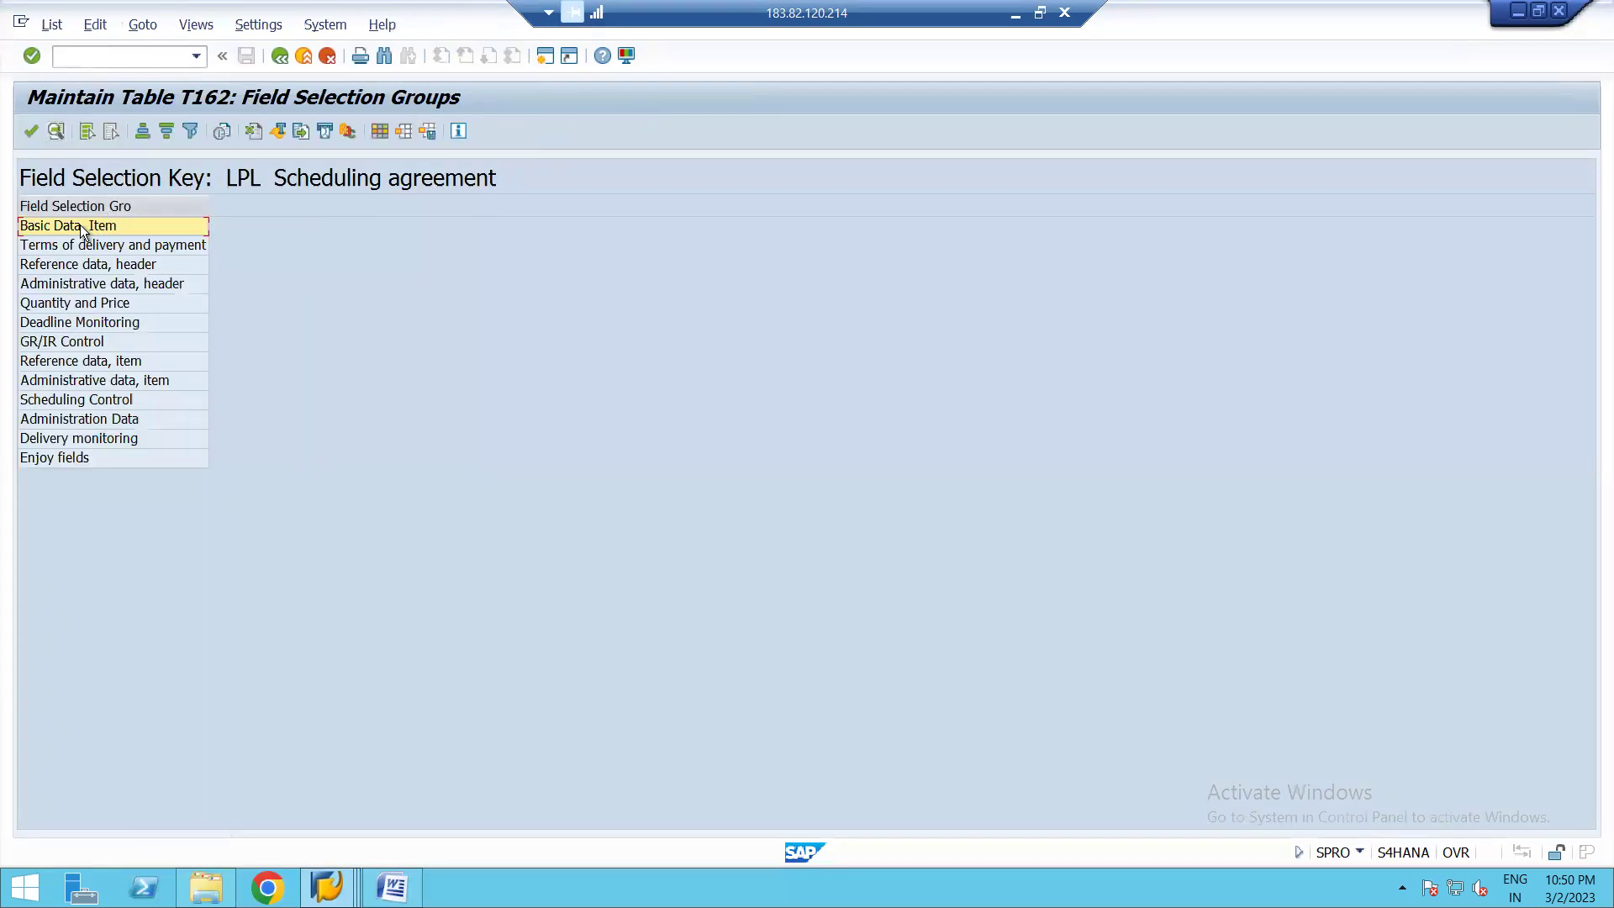
# - Review the field entry settings in the groups Basic Data, Item, Terms of delivery and payment, and Reference data, header
pyautogui.doubleClick(79, 224)
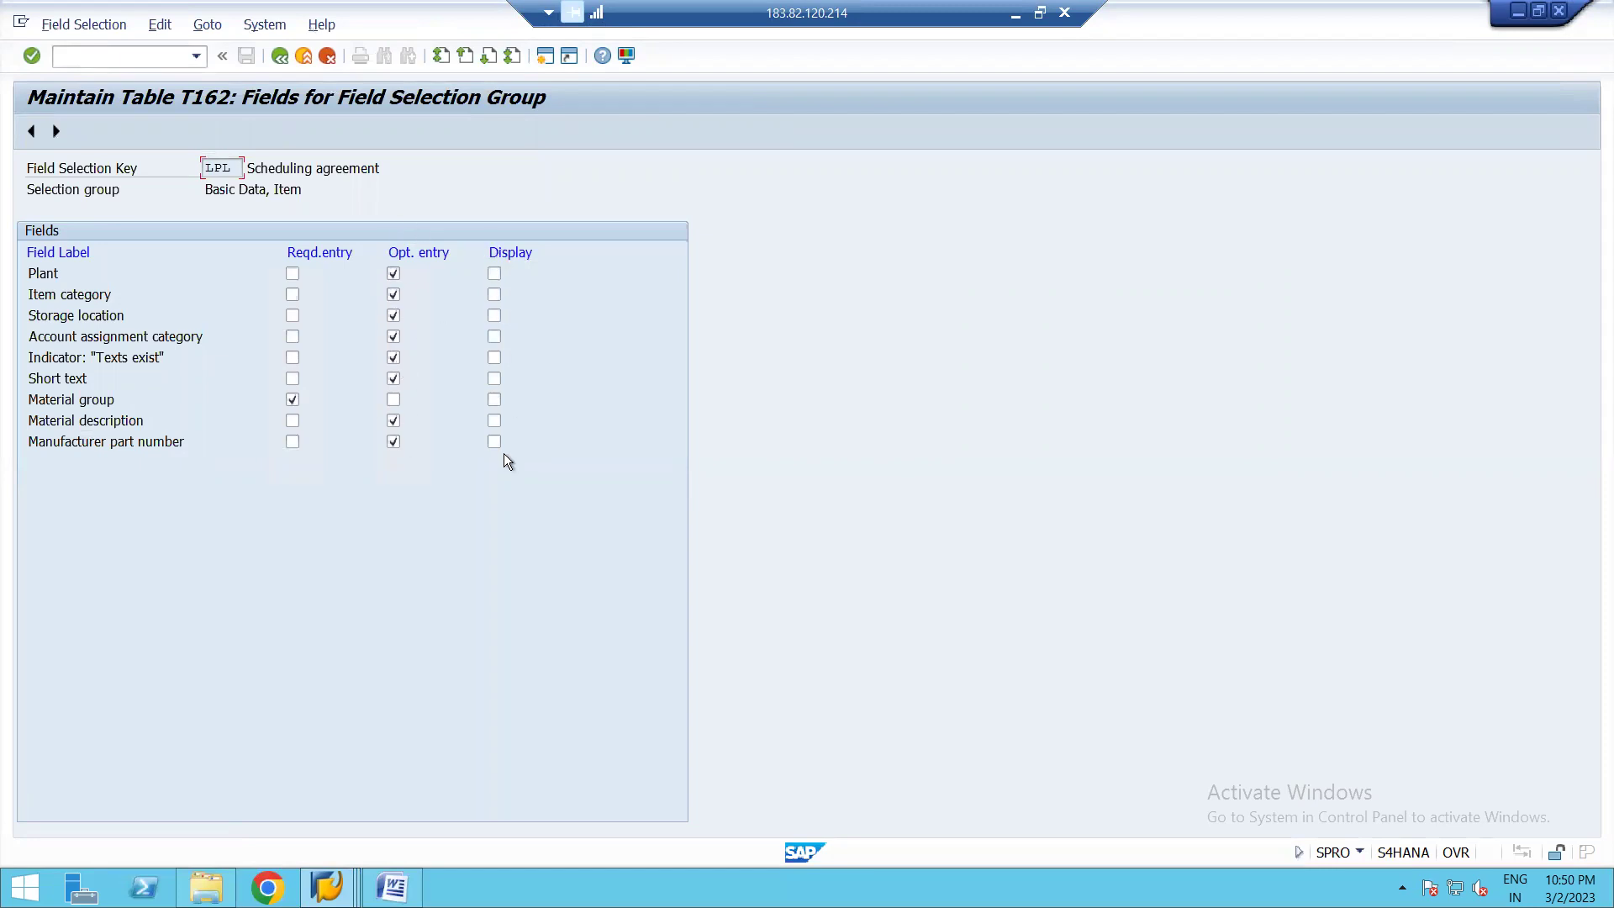
pyautogui.click(56, 131)
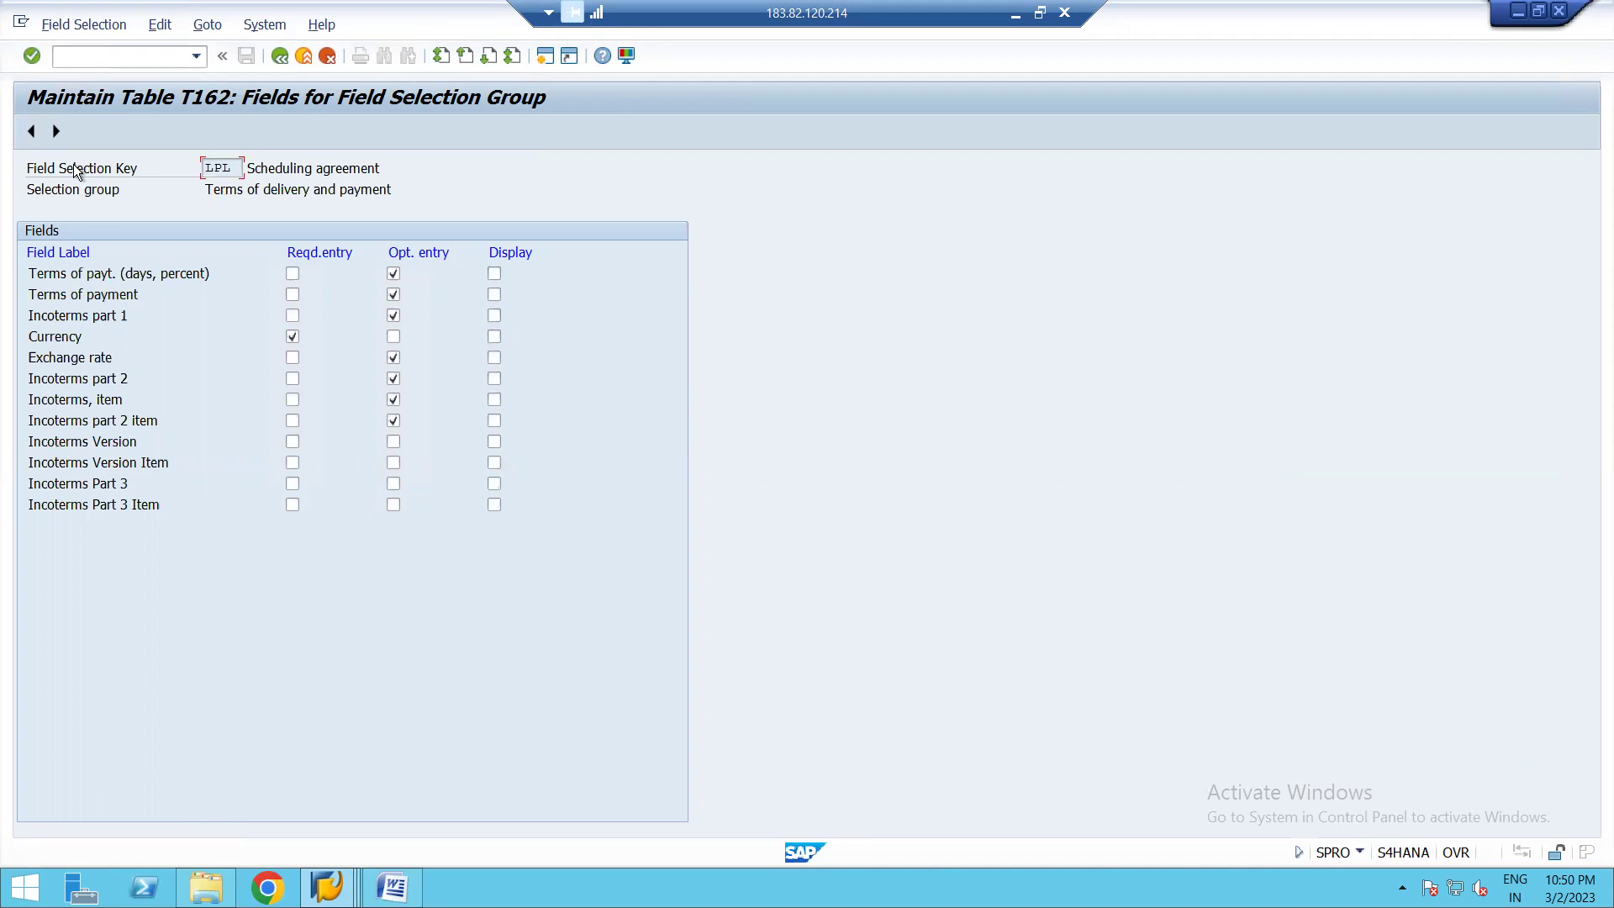
pyautogui.click(58, 130)
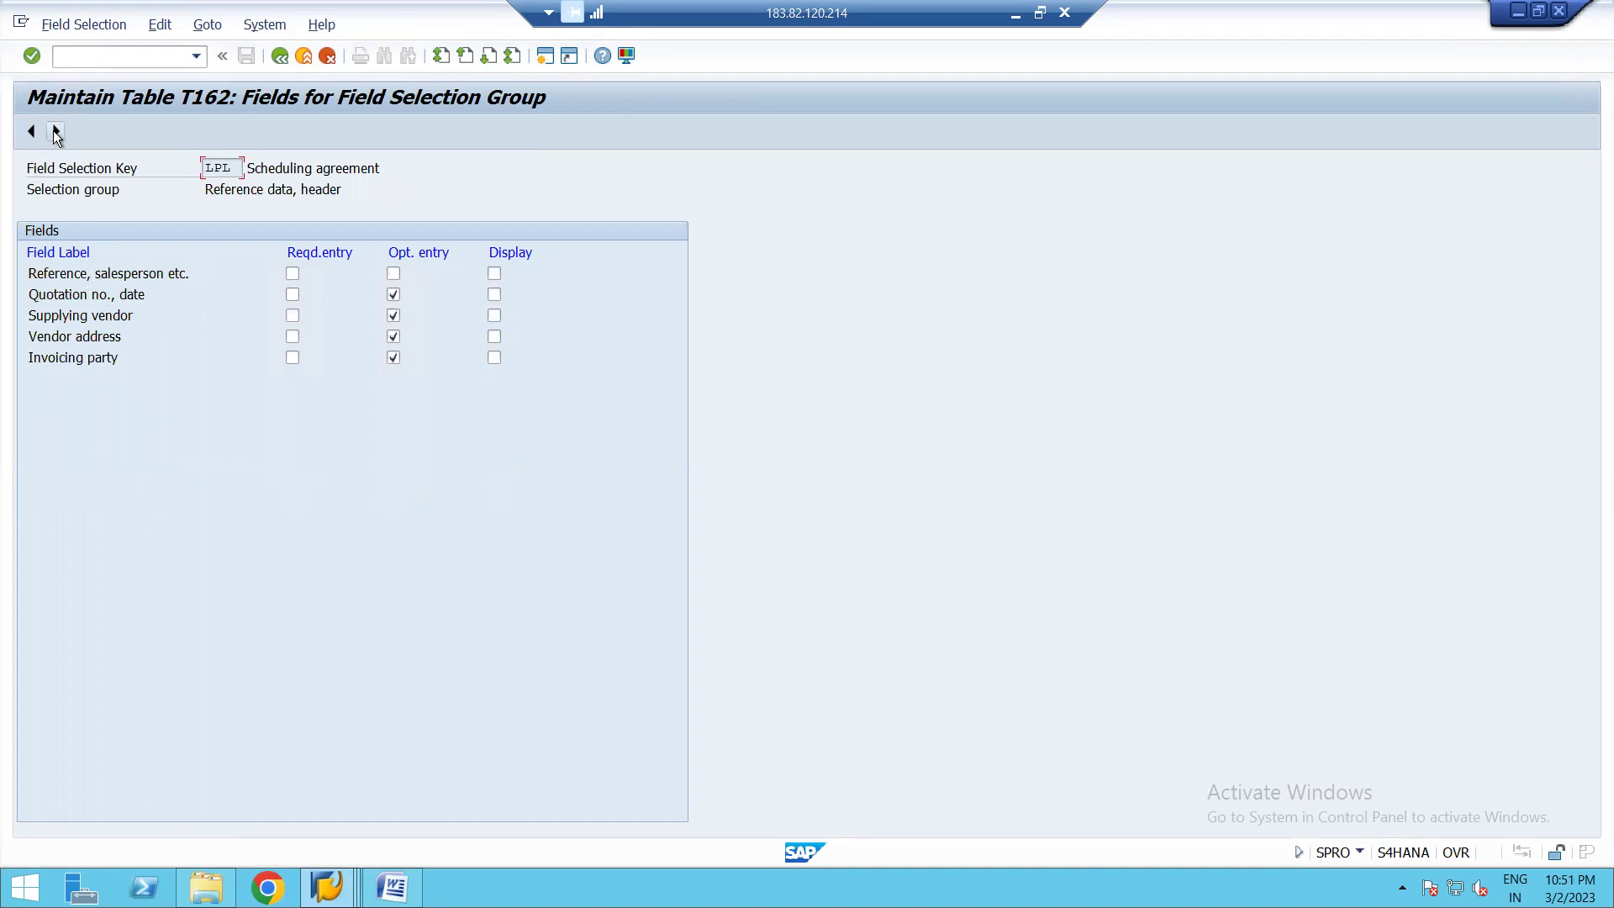
# - Review the field entry settings in the groups Administrative data header, Quantity and Price, and Deadline Monitoring, and return to the IMG structure
pyautogui.click(56, 130)
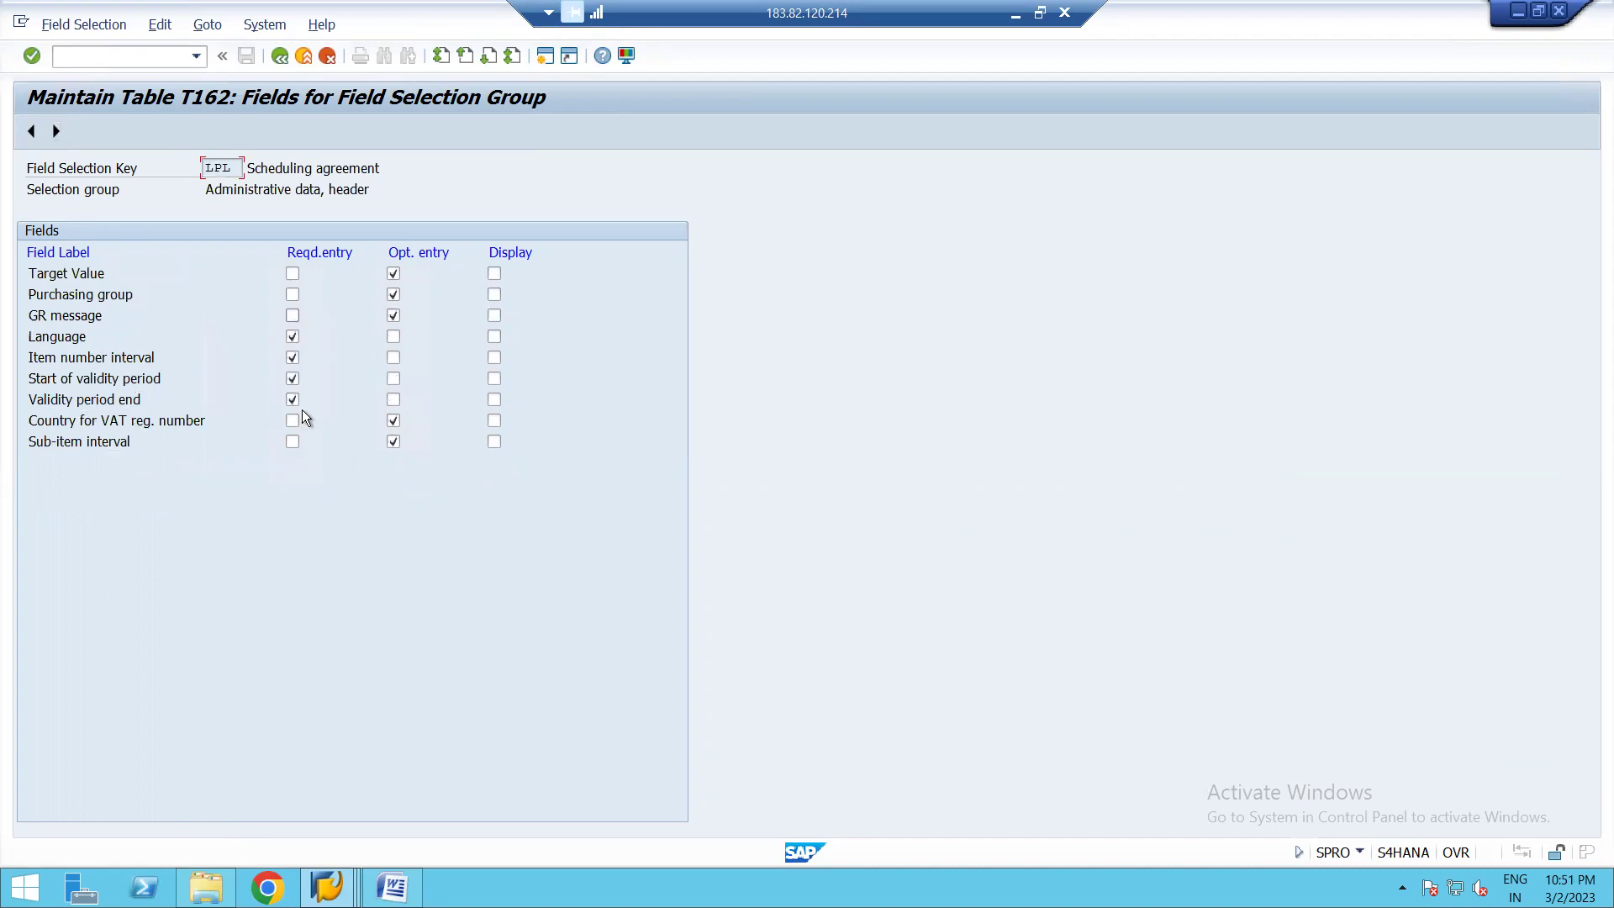
pyautogui.click(56, 131)
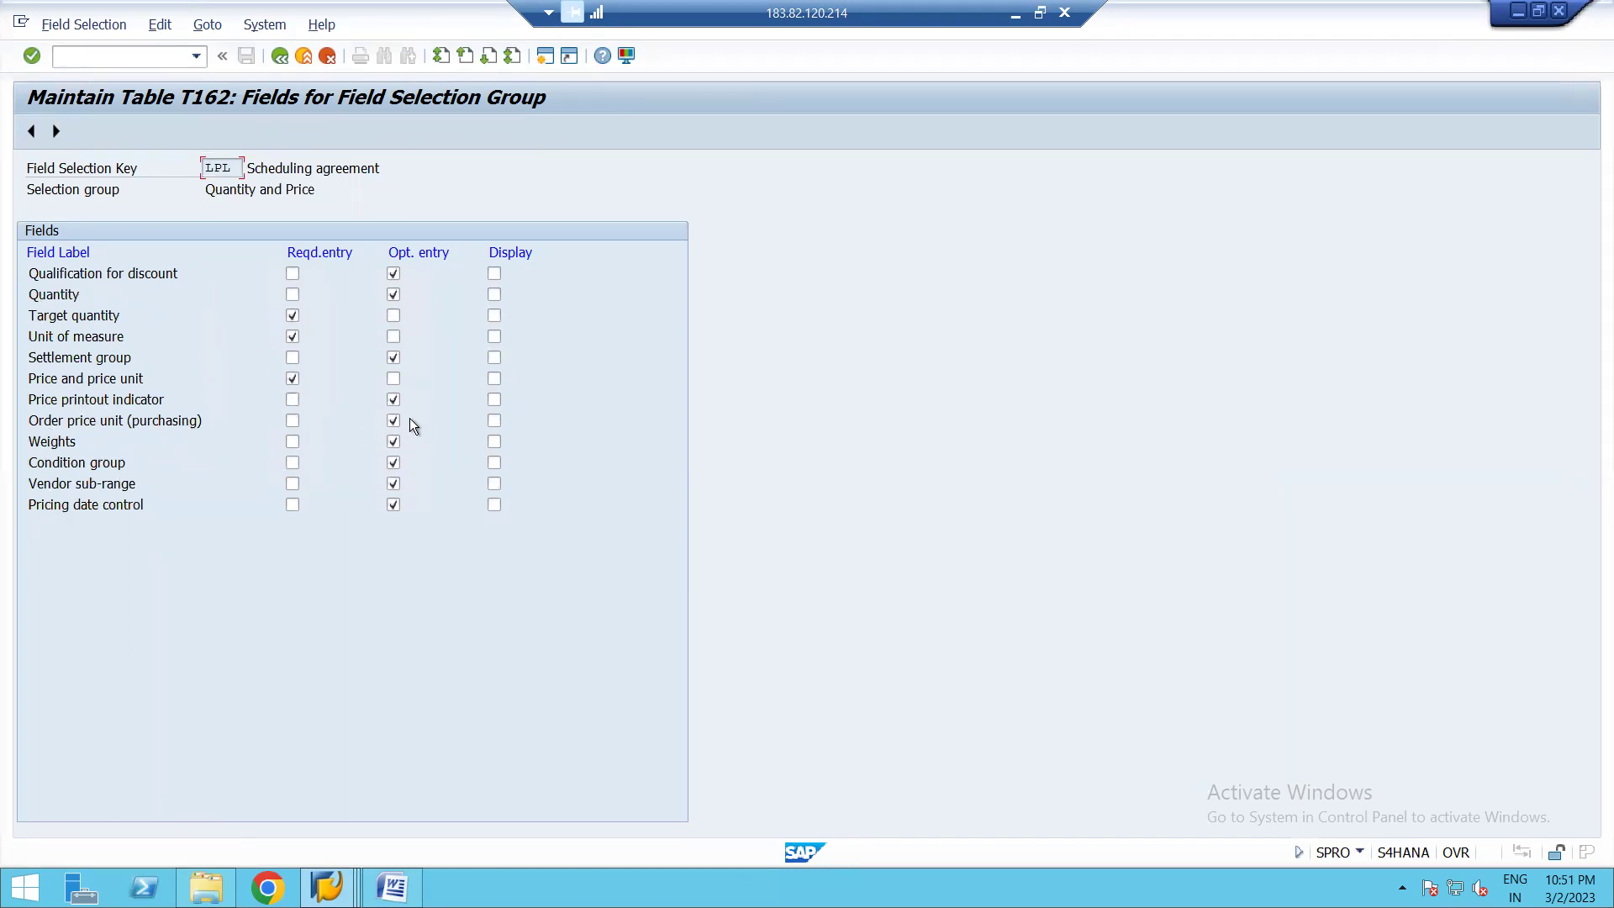
pyautogui.click(57, 132)
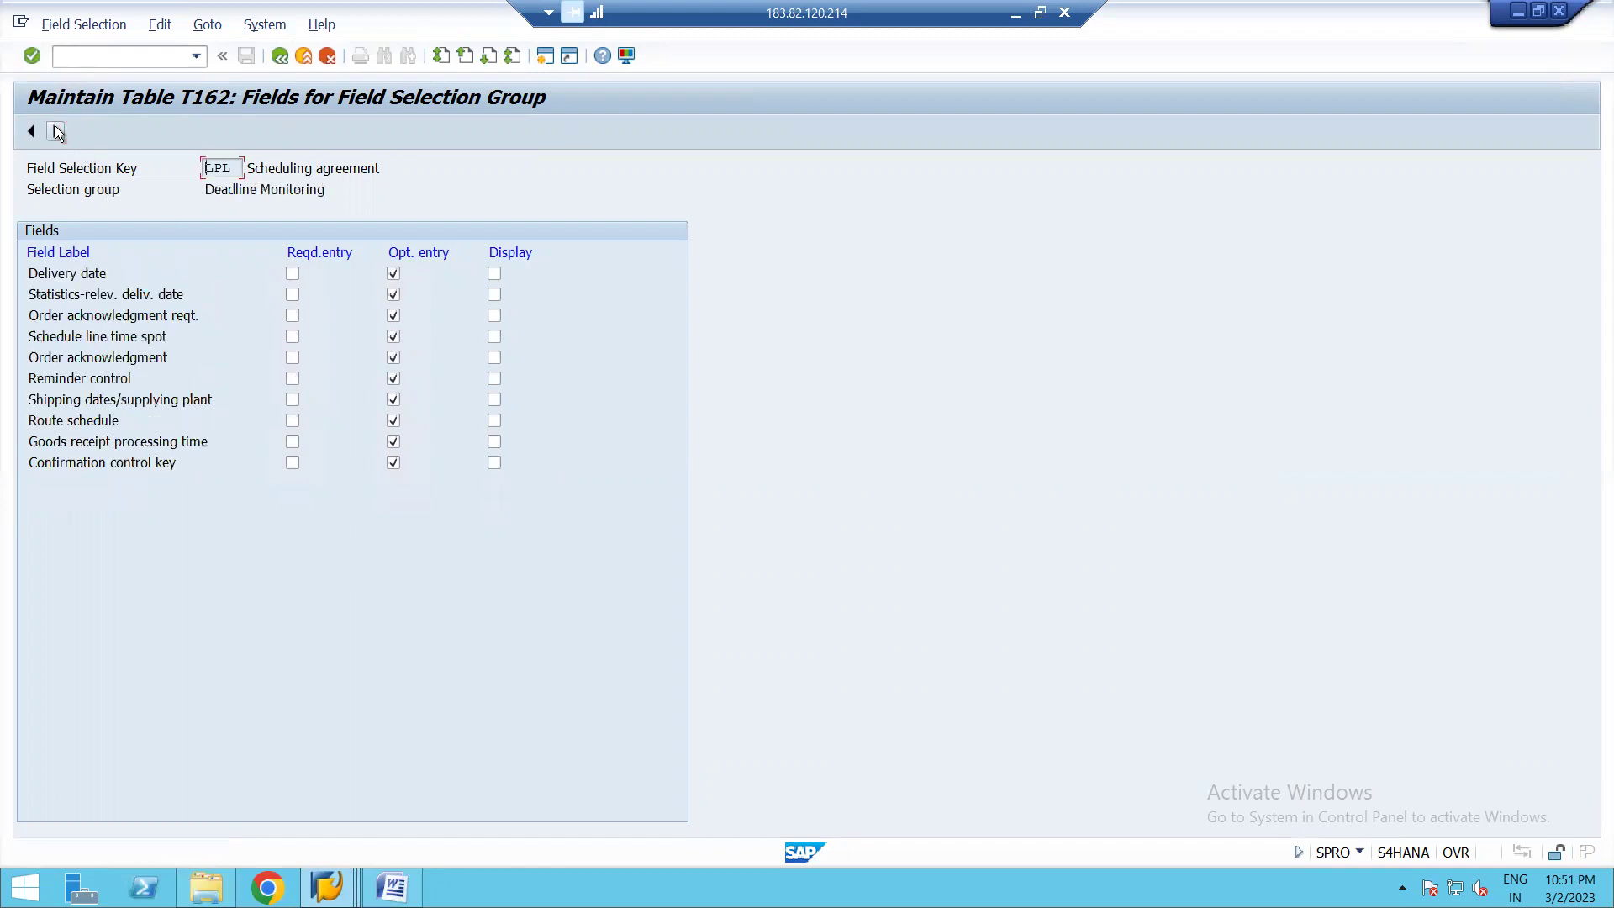
pyautogui.click(281, 57)
pyautogui.click(281, 57)
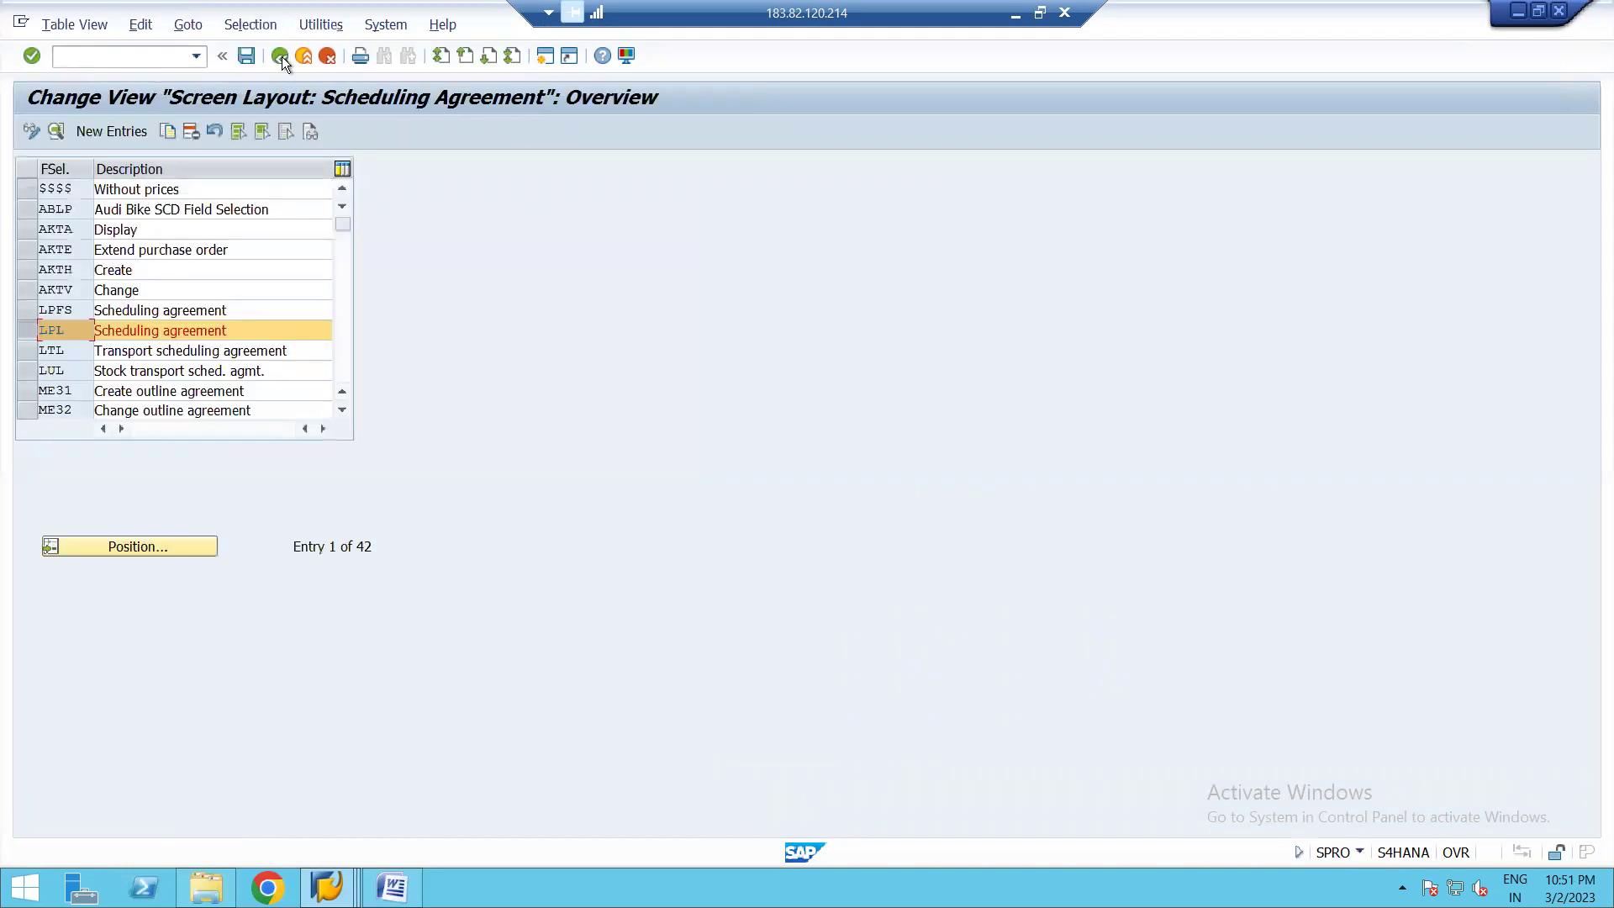
pyautogui.click(281, 57)
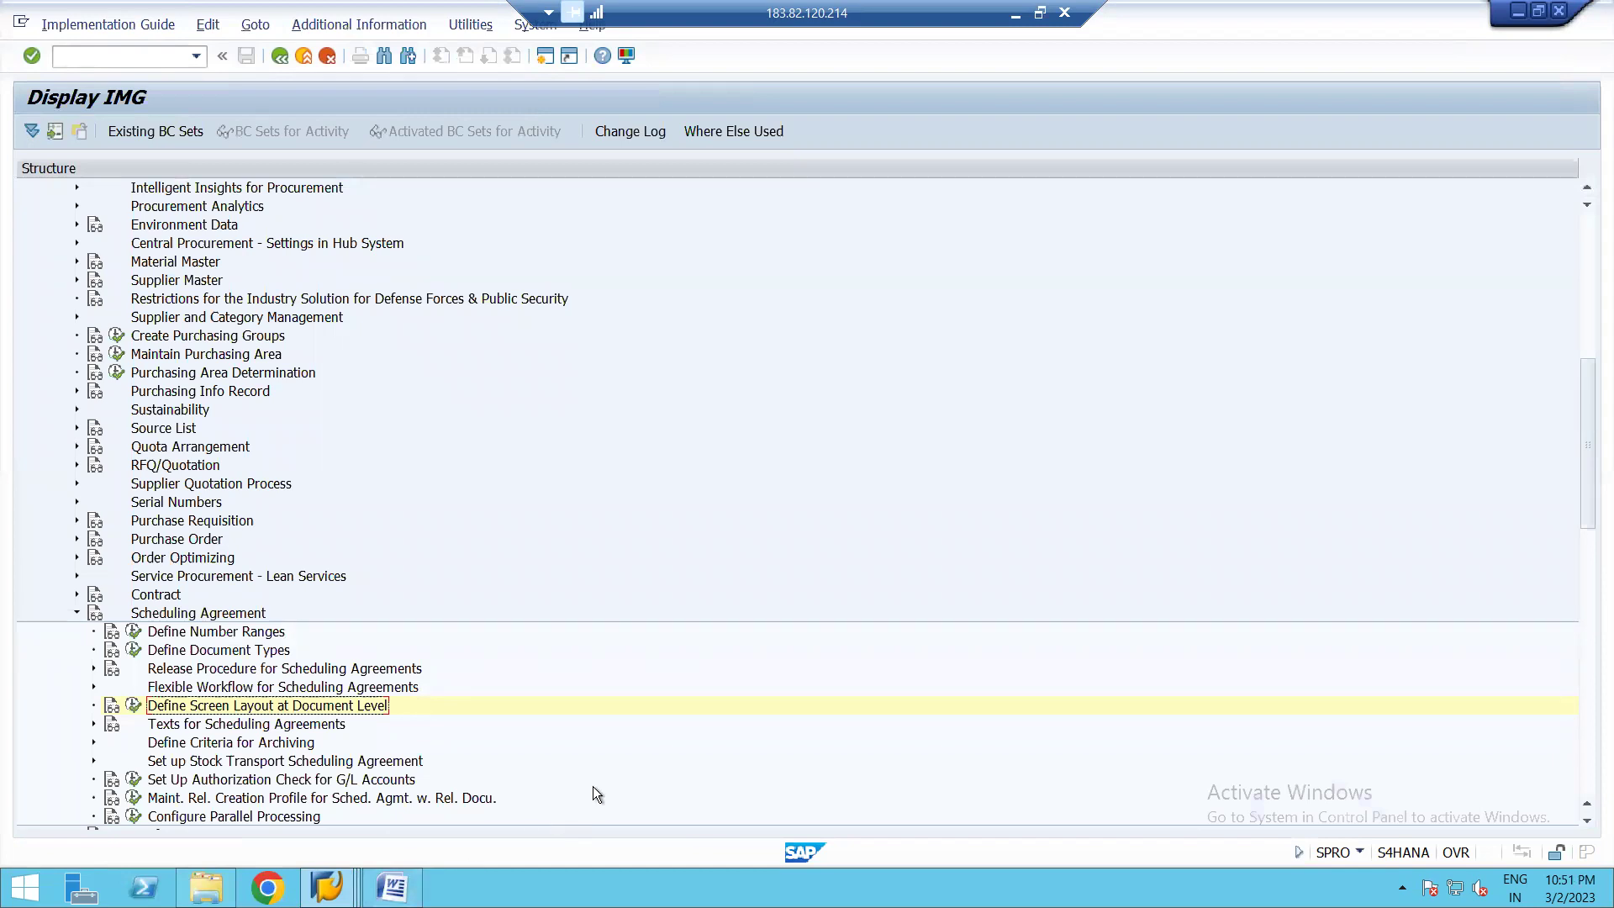
# - Read question Q5 about the document category in Word, and open the selection screen of table EKKO in the SAP data browser
pyautogui.click(391, 887)
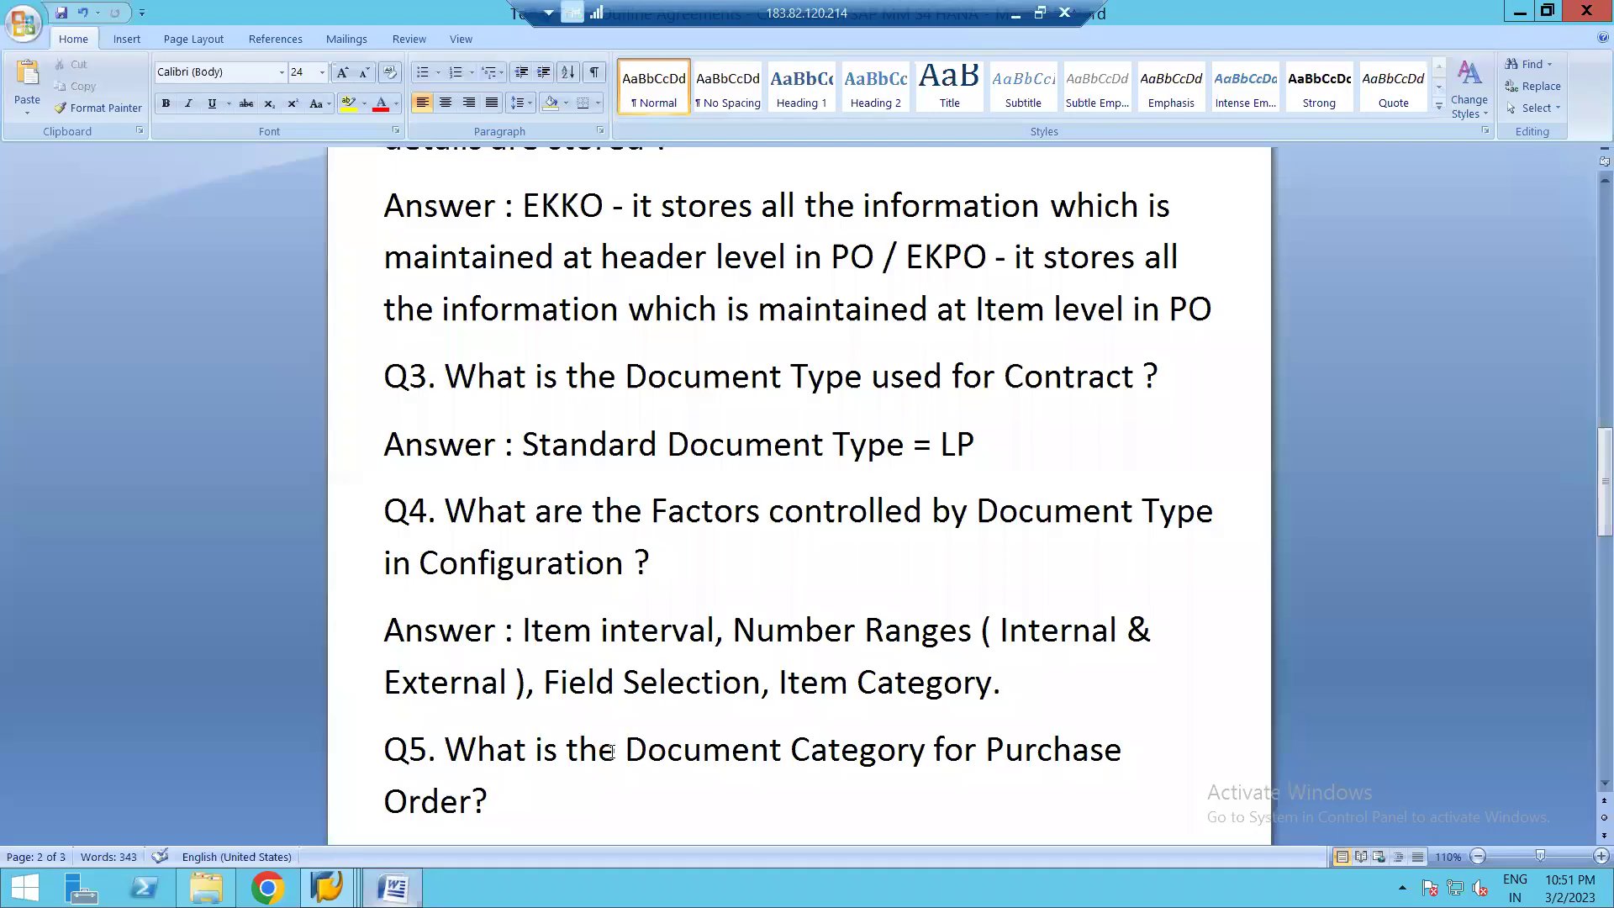
pyautogui.scroll(-5, 611, 751)
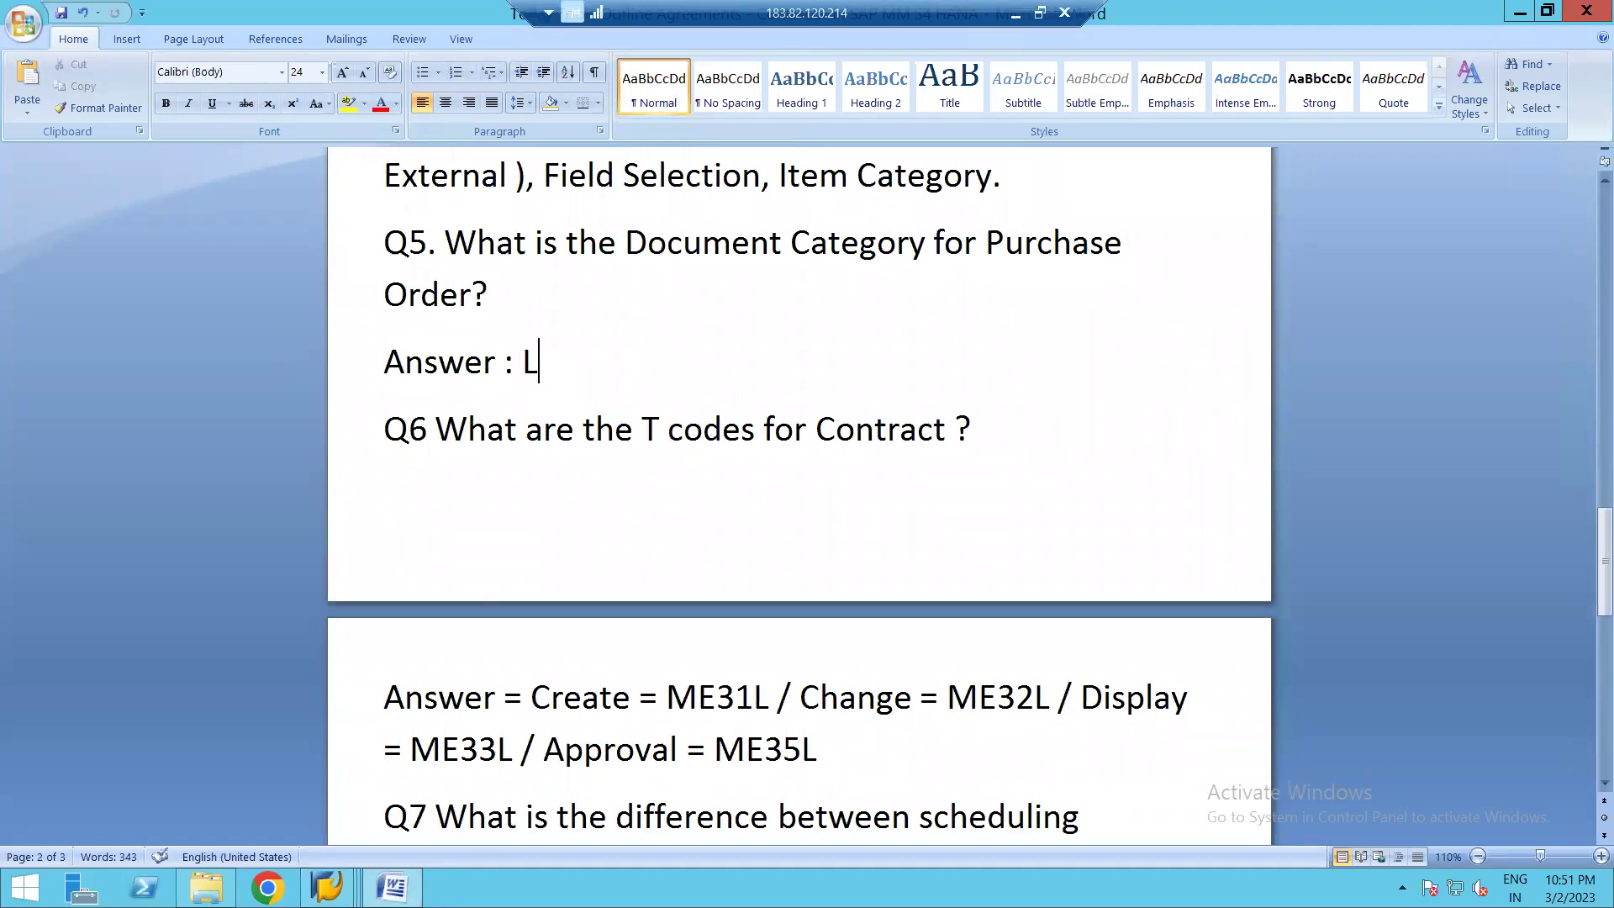
pyautogui.click(326, 887)
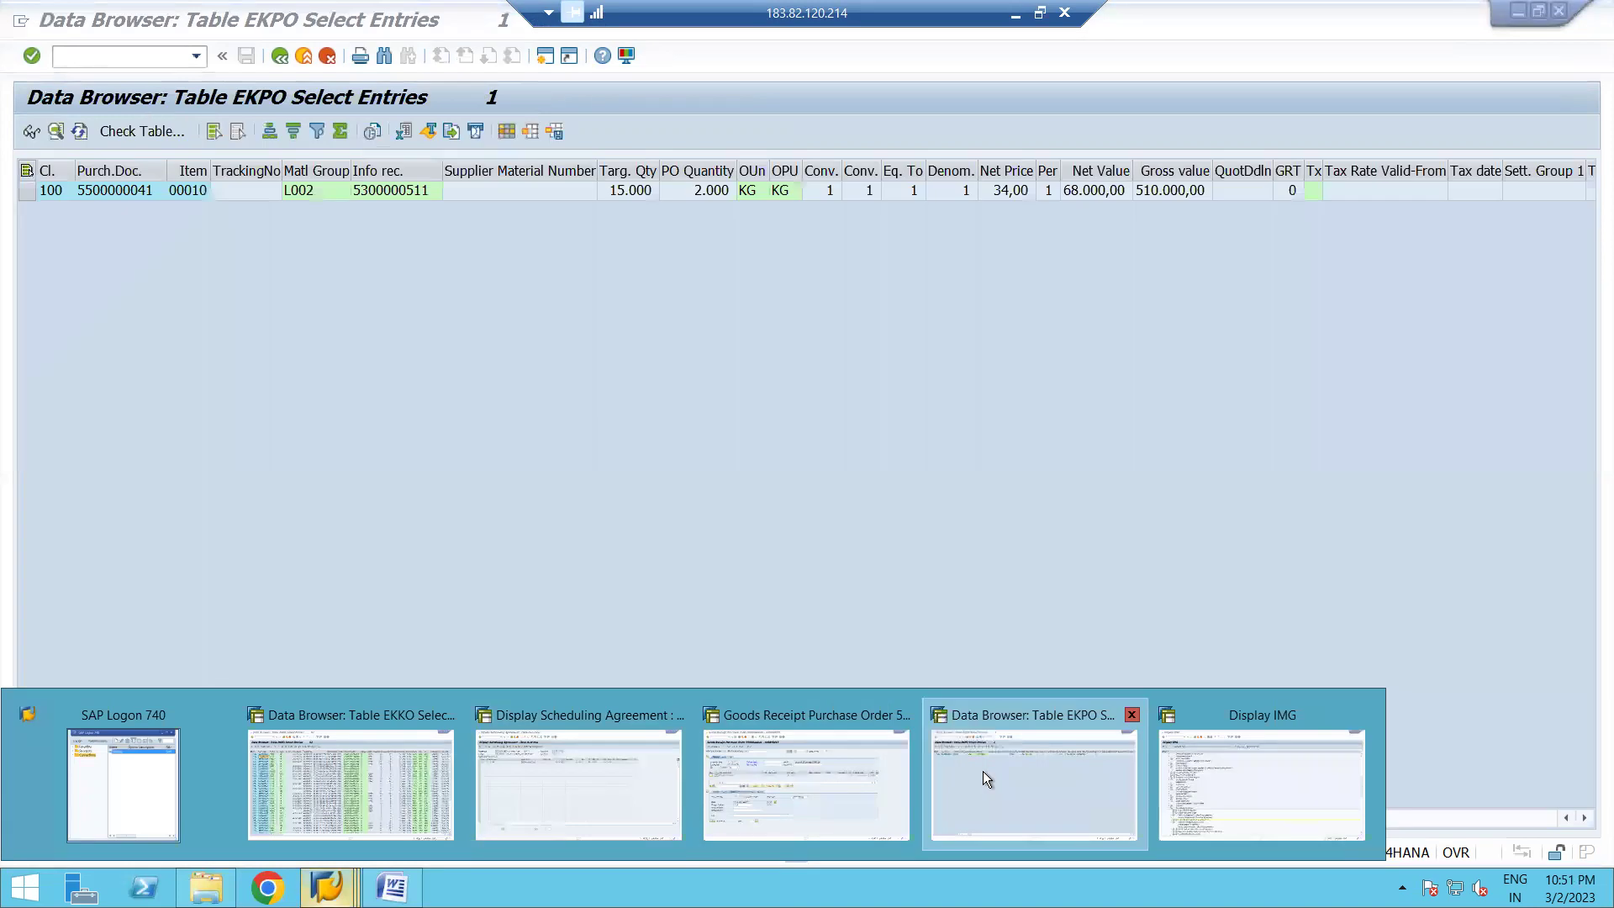
pyautogui.click(982, 770)
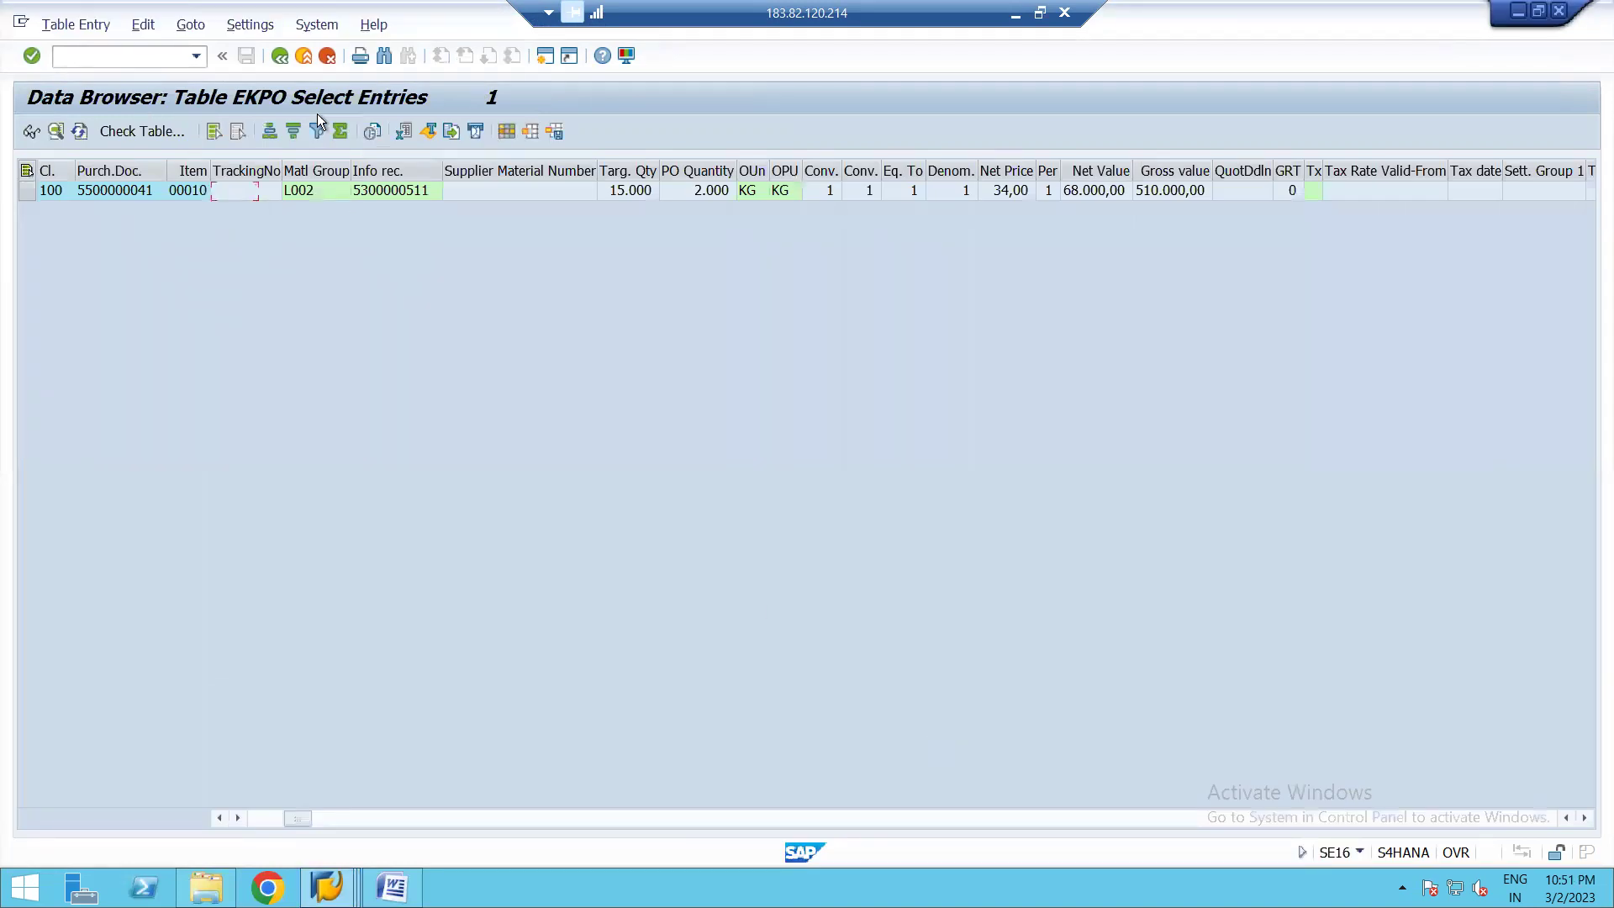
pyautogui.click(280, 57)
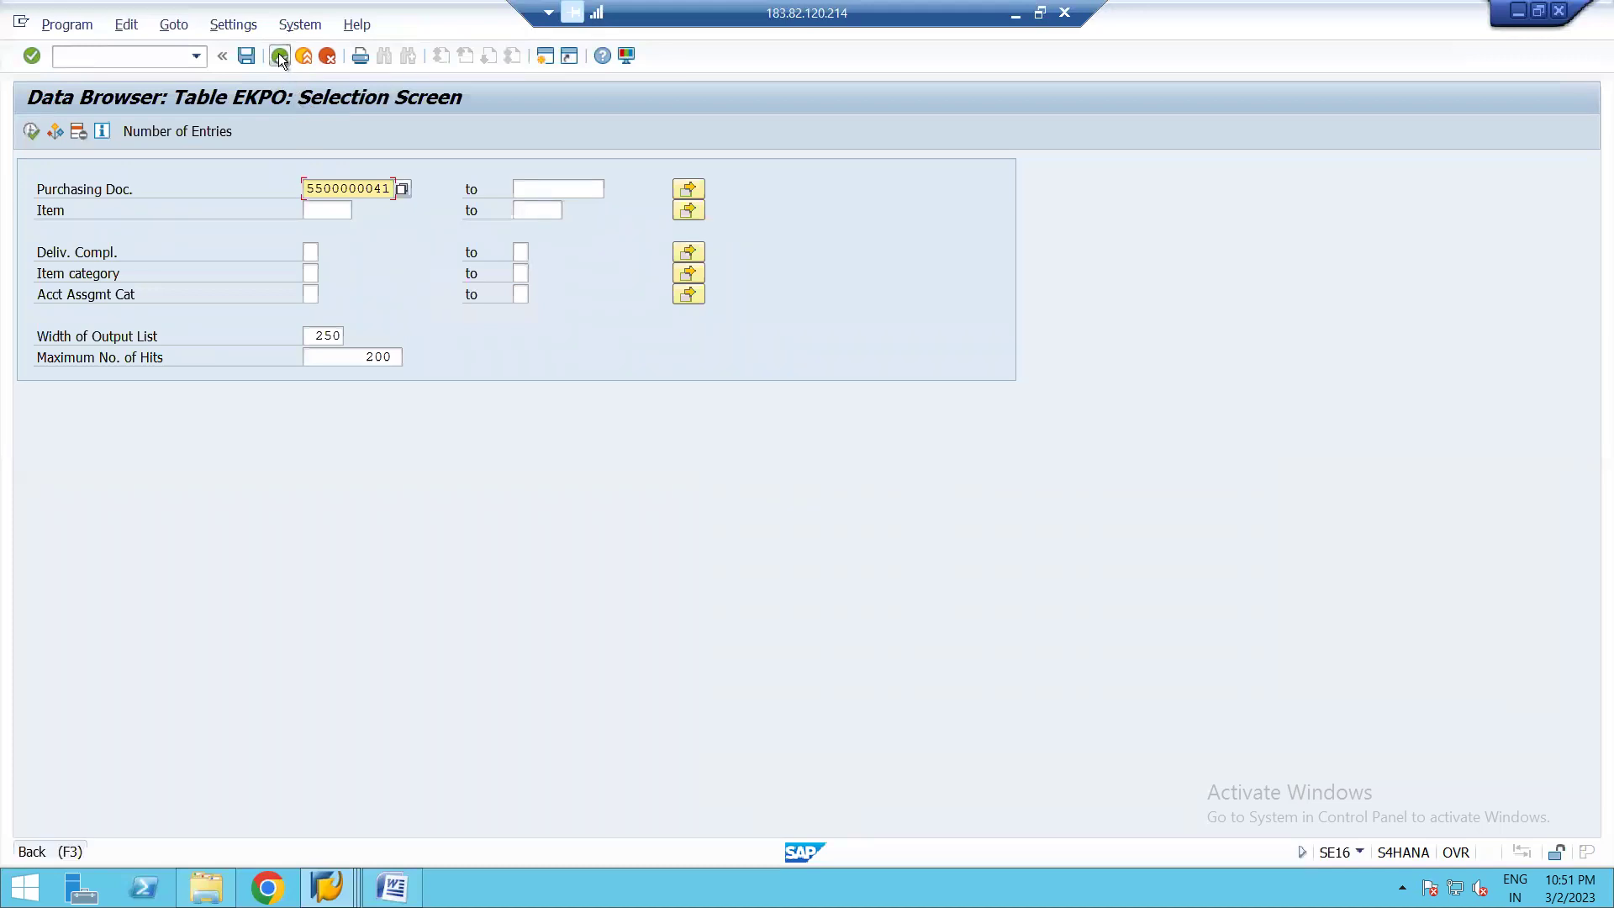
pyautogui.click(279, 55)
pyautogui.press('BackSpace')
pyautogui.press('BackSpace')
pyautogui.press('BackSpace')
pyautogui.press('BackSpace')
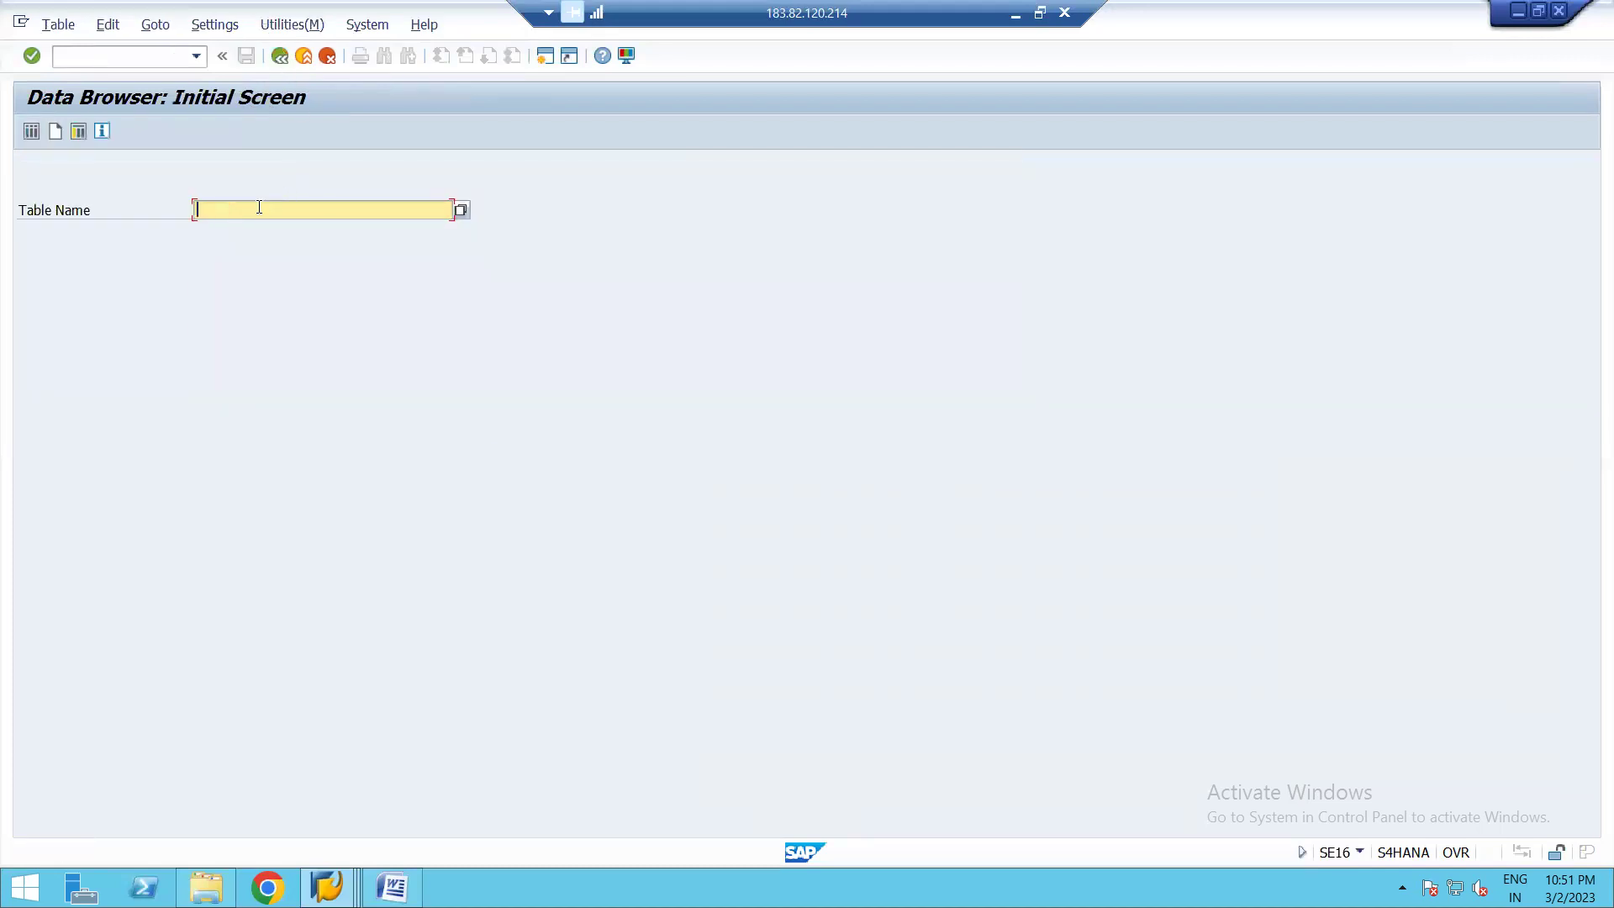
pyautogui.click(214, 245)
pyautogui.press('Return')
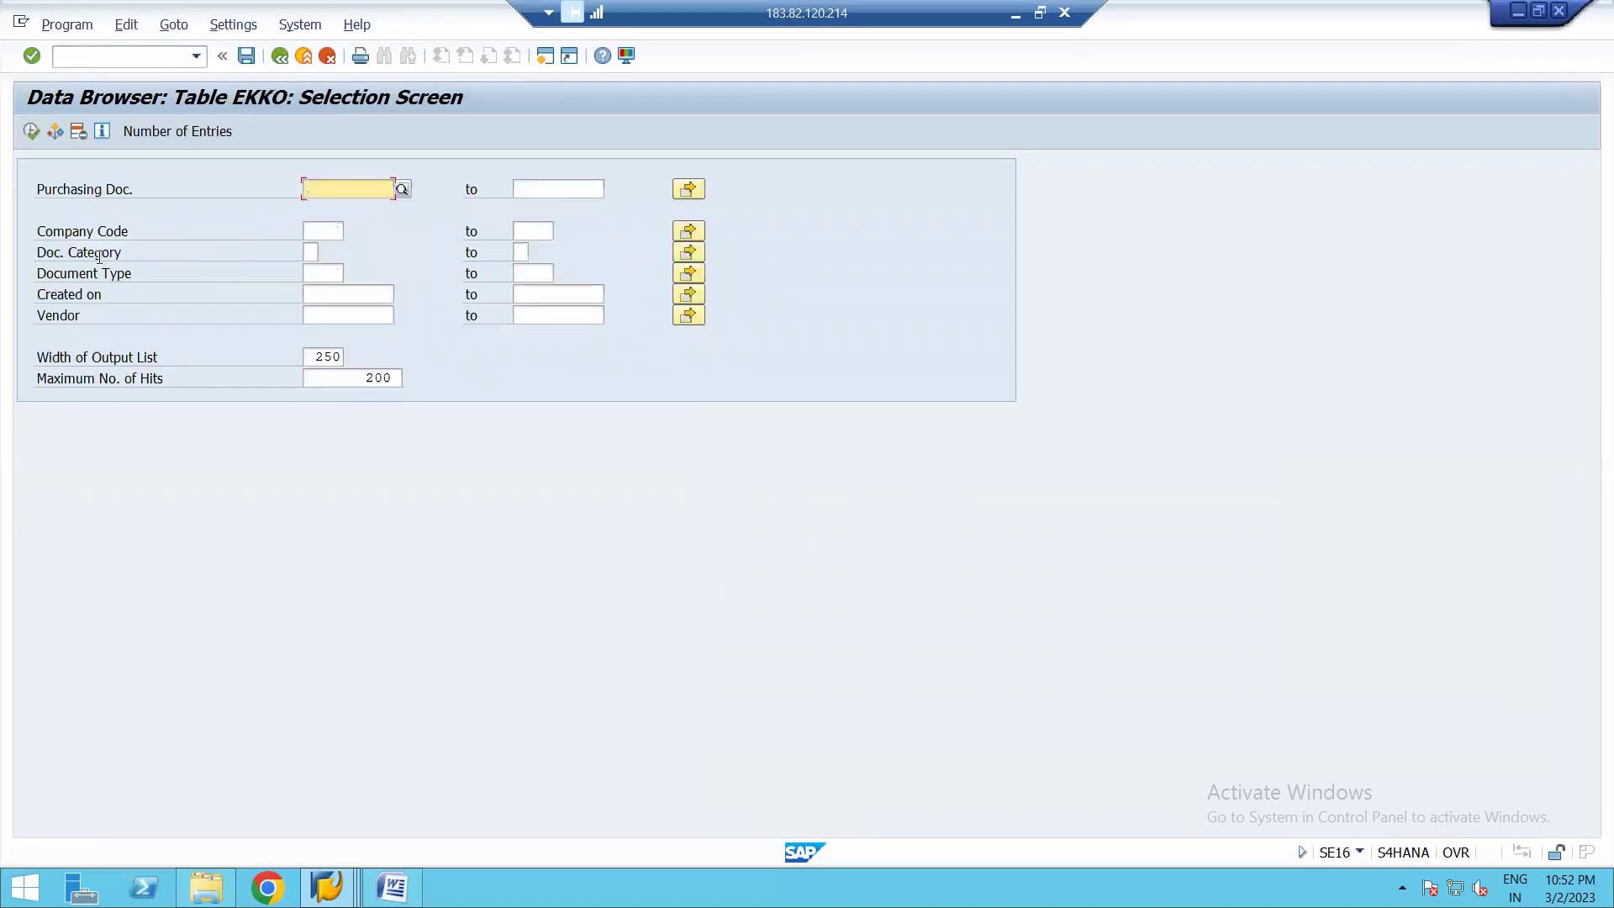
# - Restrict the EKKO selection to document category L, Scheduling Agreement, and check the number of matching entries
pyautogui.click(310, 253)
pyautogui.click(328, 251)
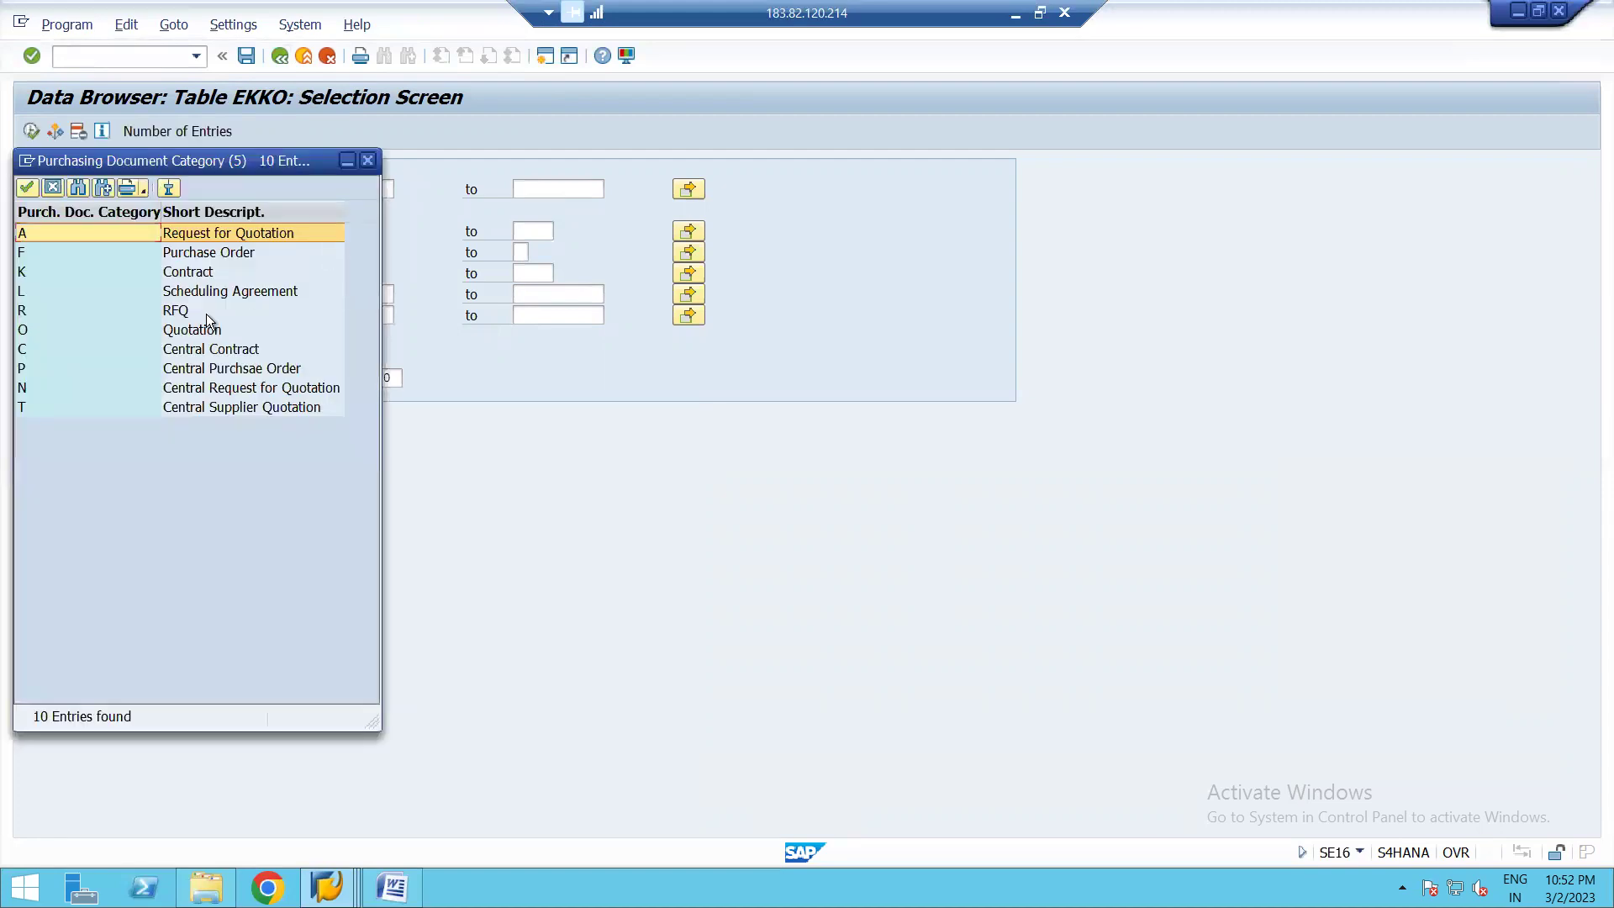
pyautogui.click(180, 290)
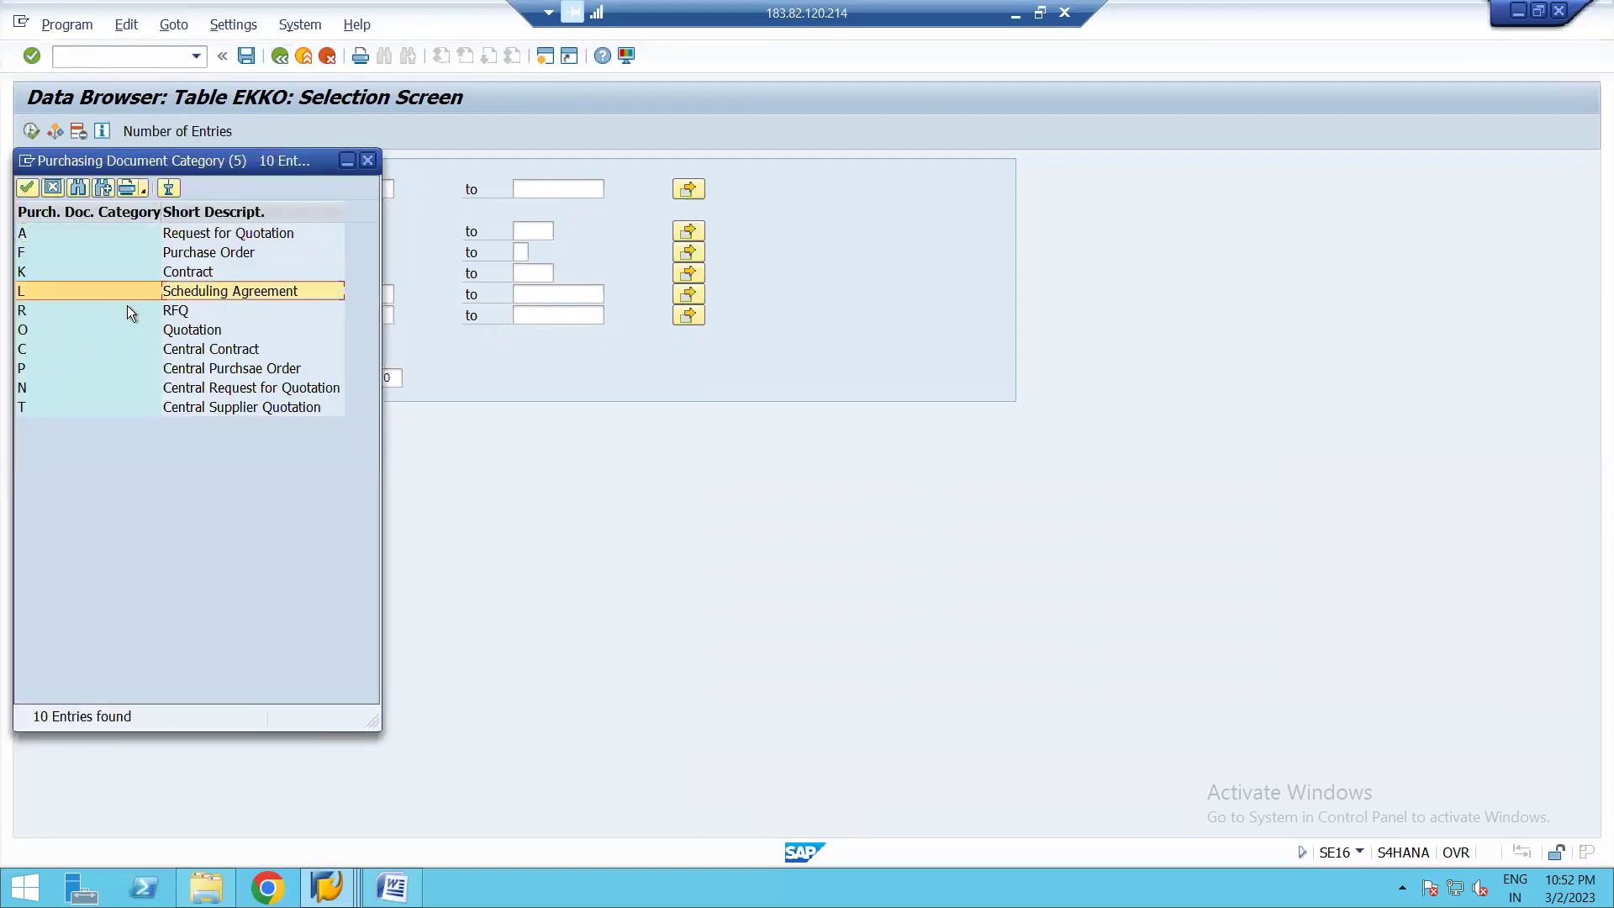
pyautogui.doubleClick(205, 291)
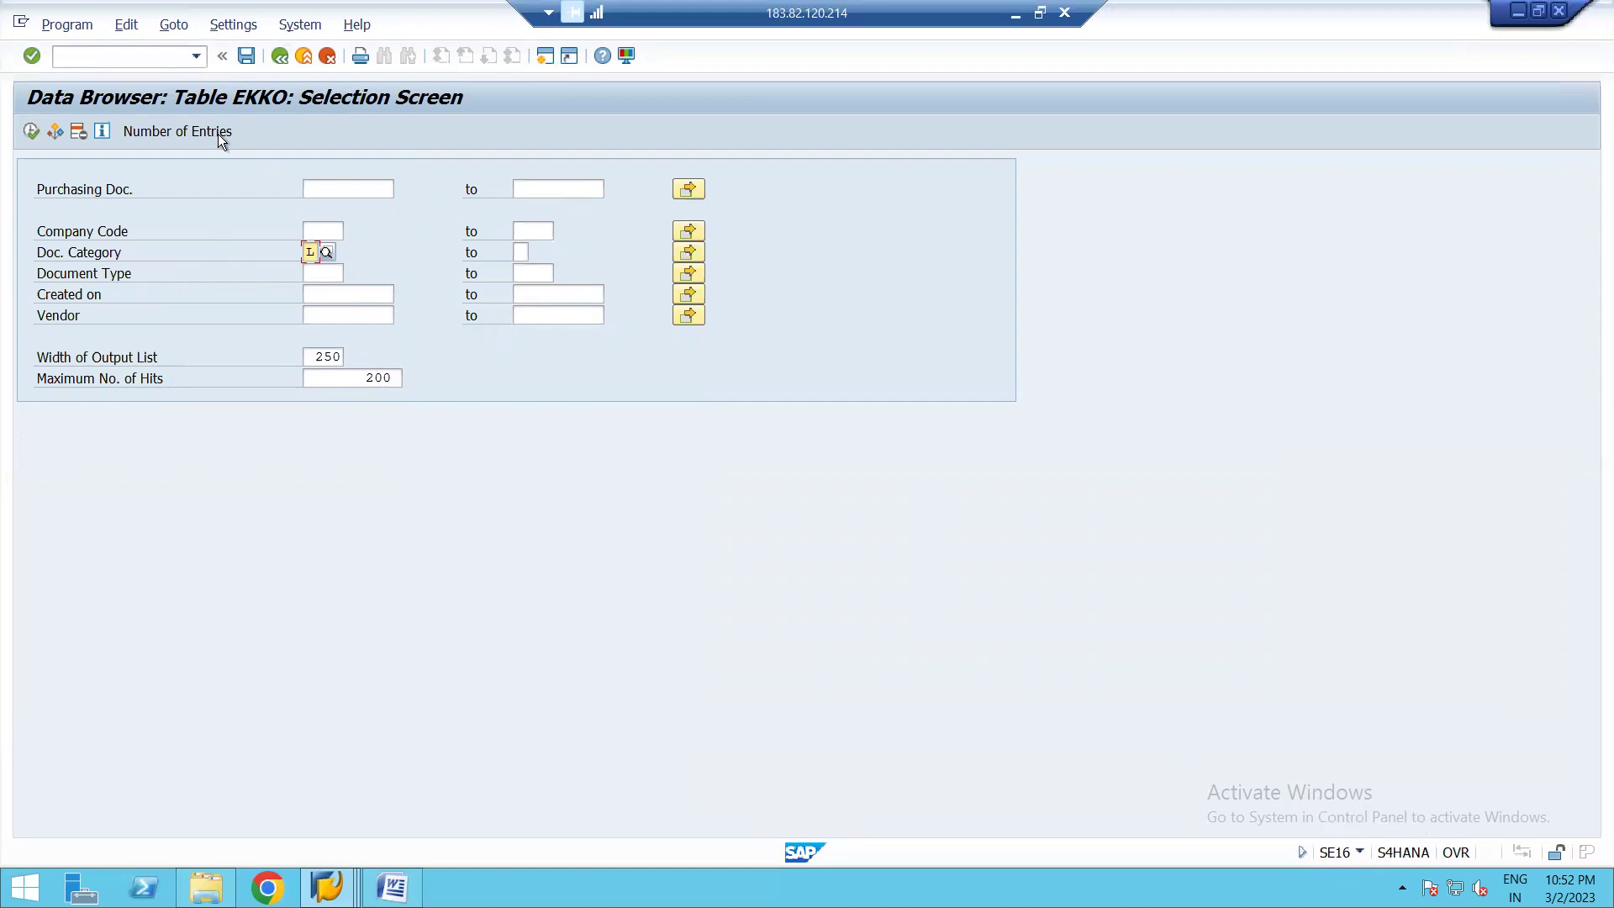
pyautogui.click(184, 129)
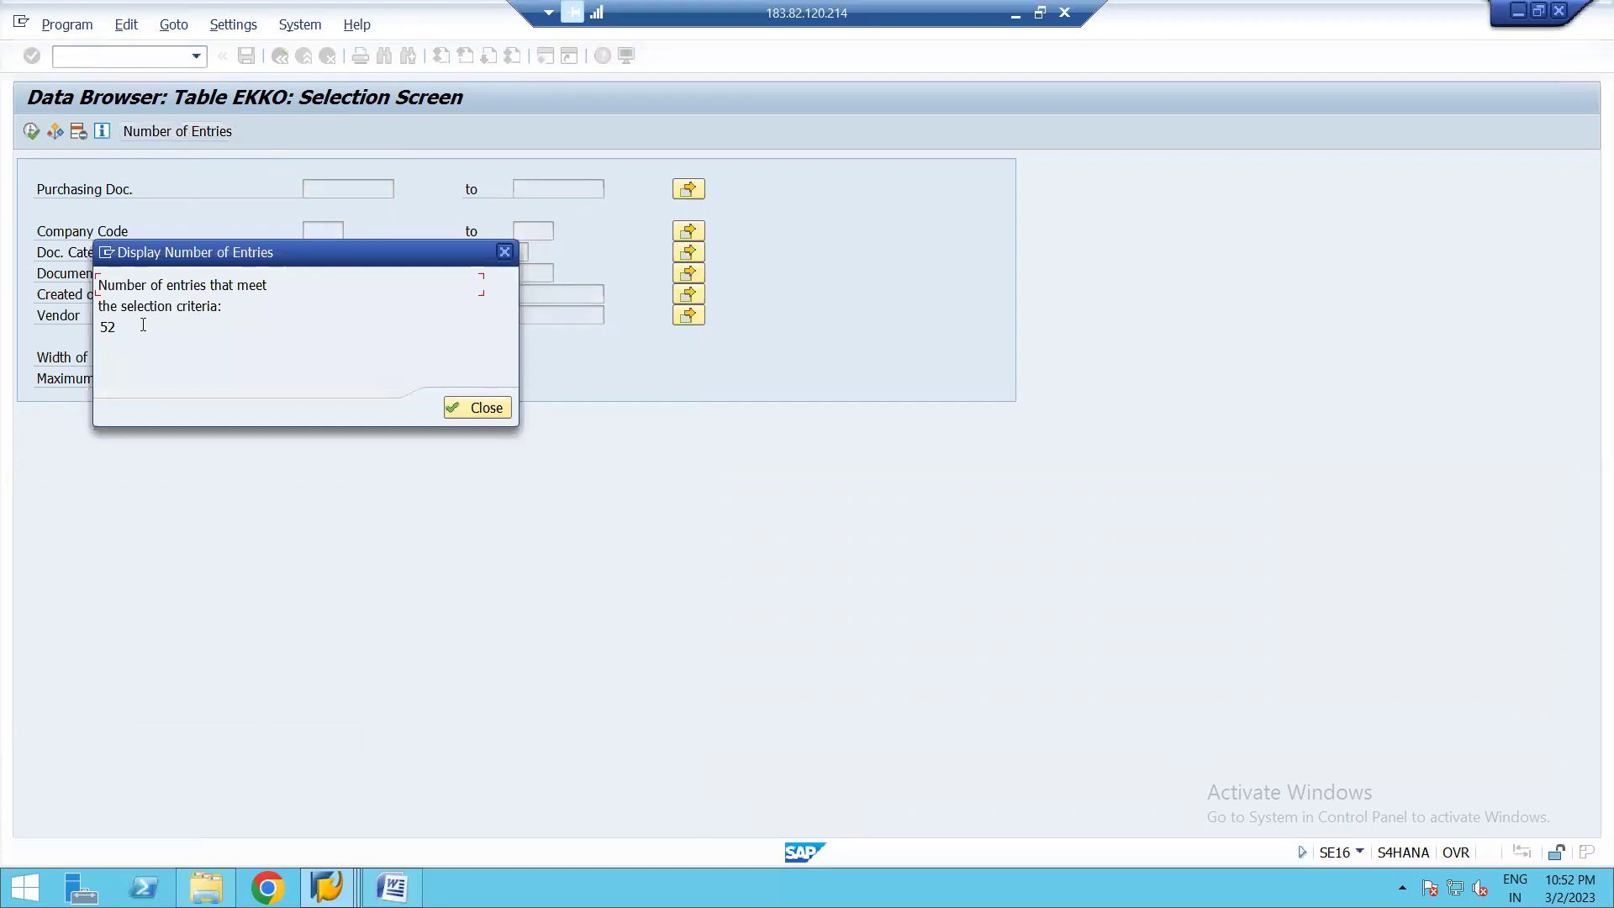
pyautogui.click(456, 406)
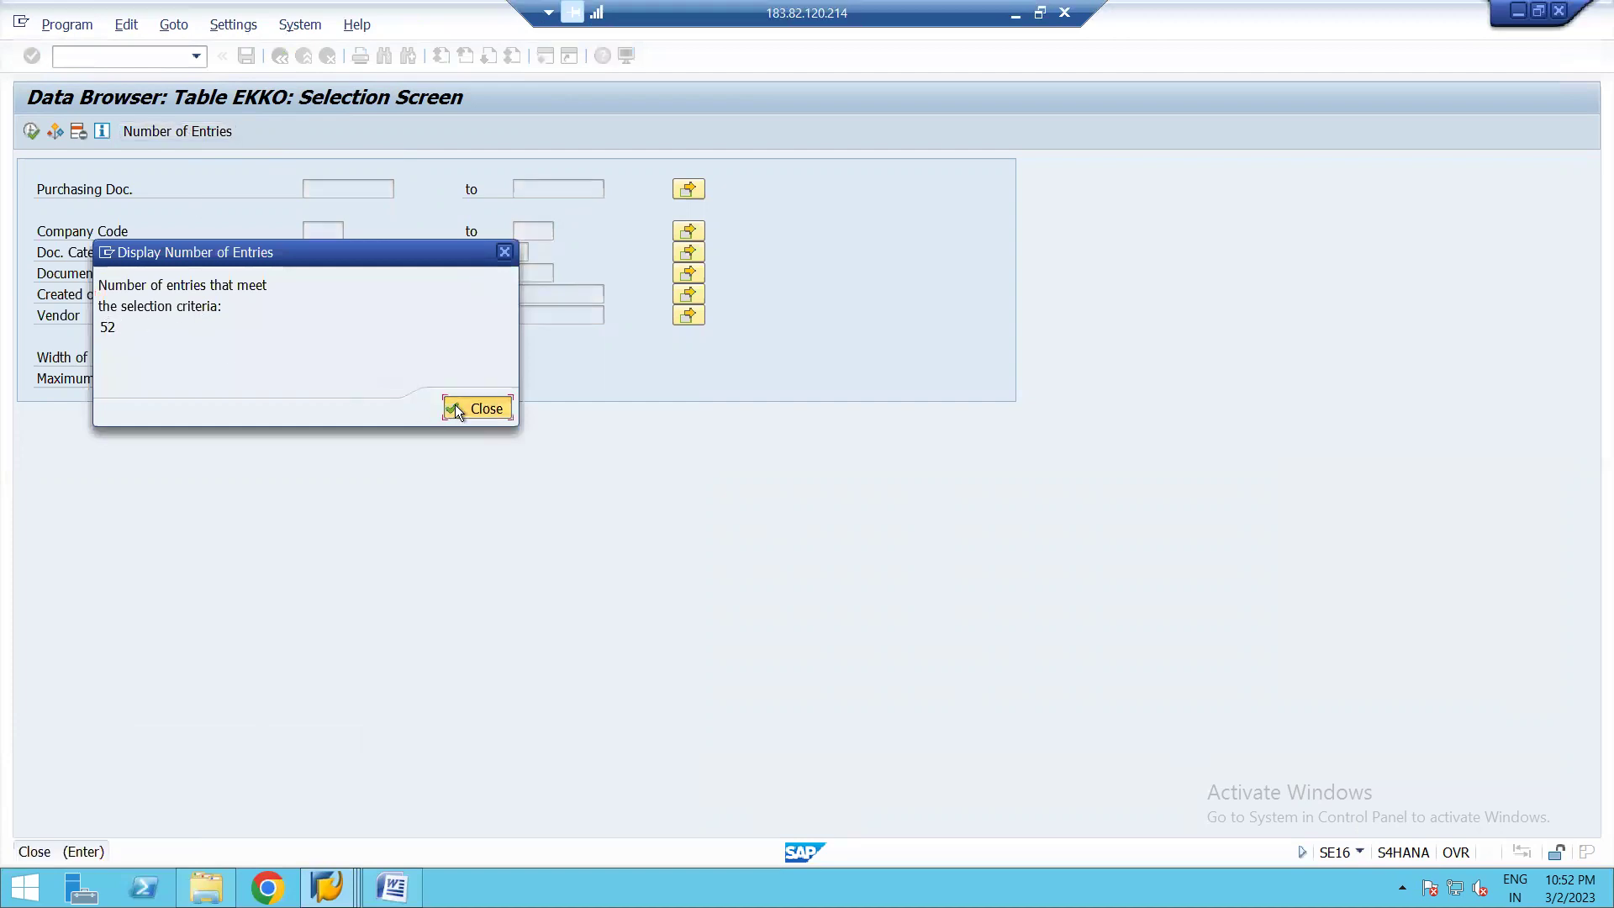
# - Execute the EKKO selection and sort the entries by creation date in descending order
pyautogui.click(31, 132)
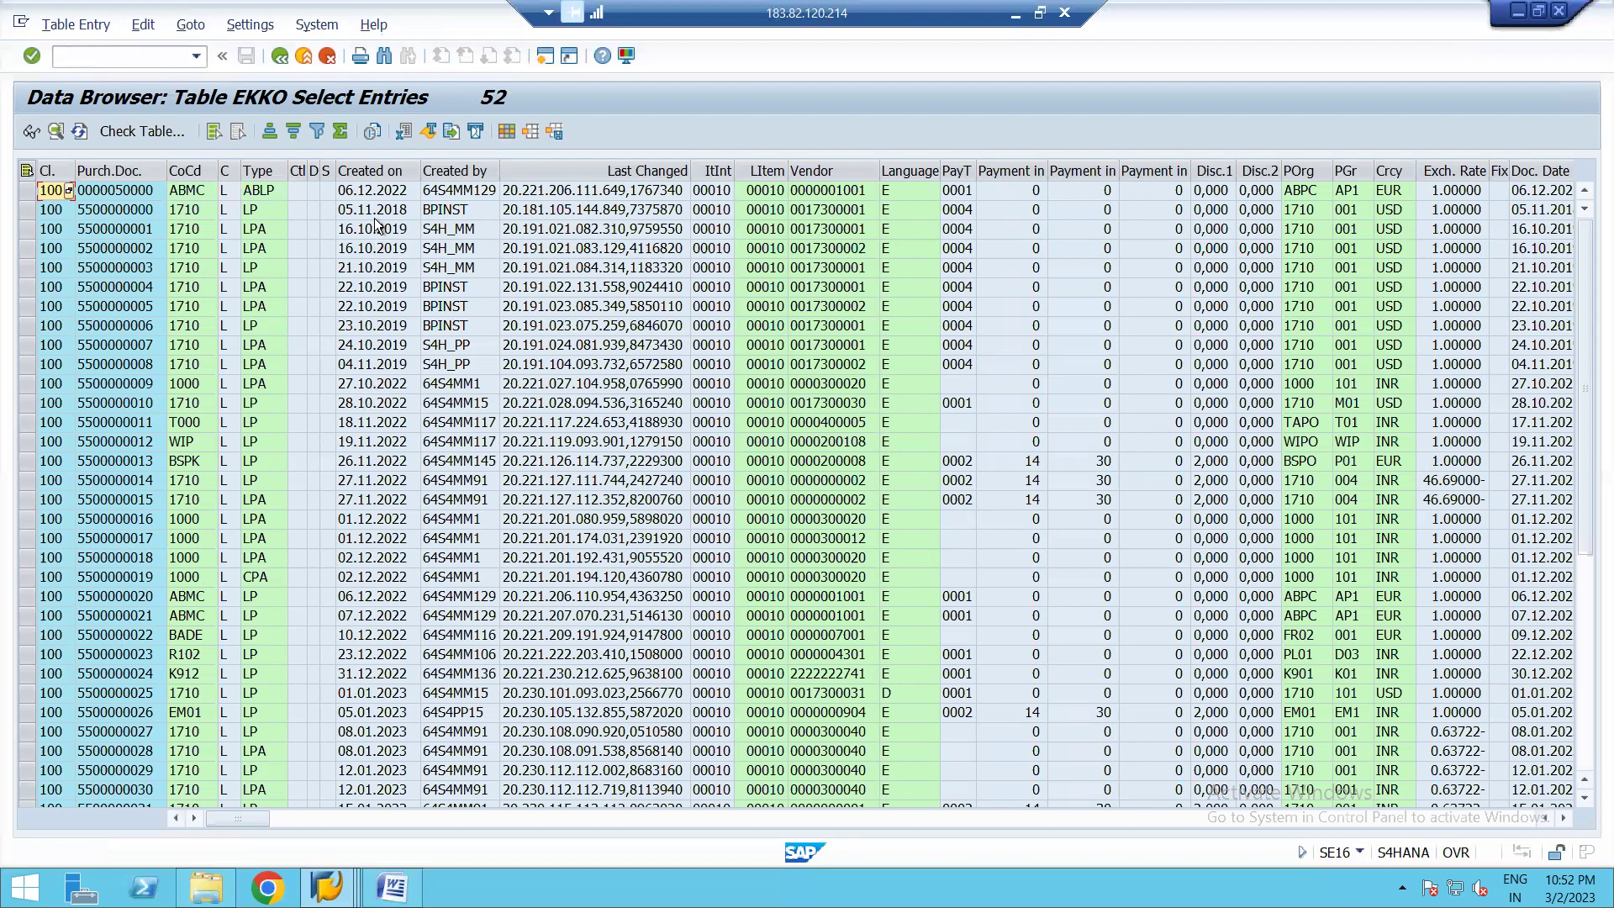
pyautogui.click(378, 171)
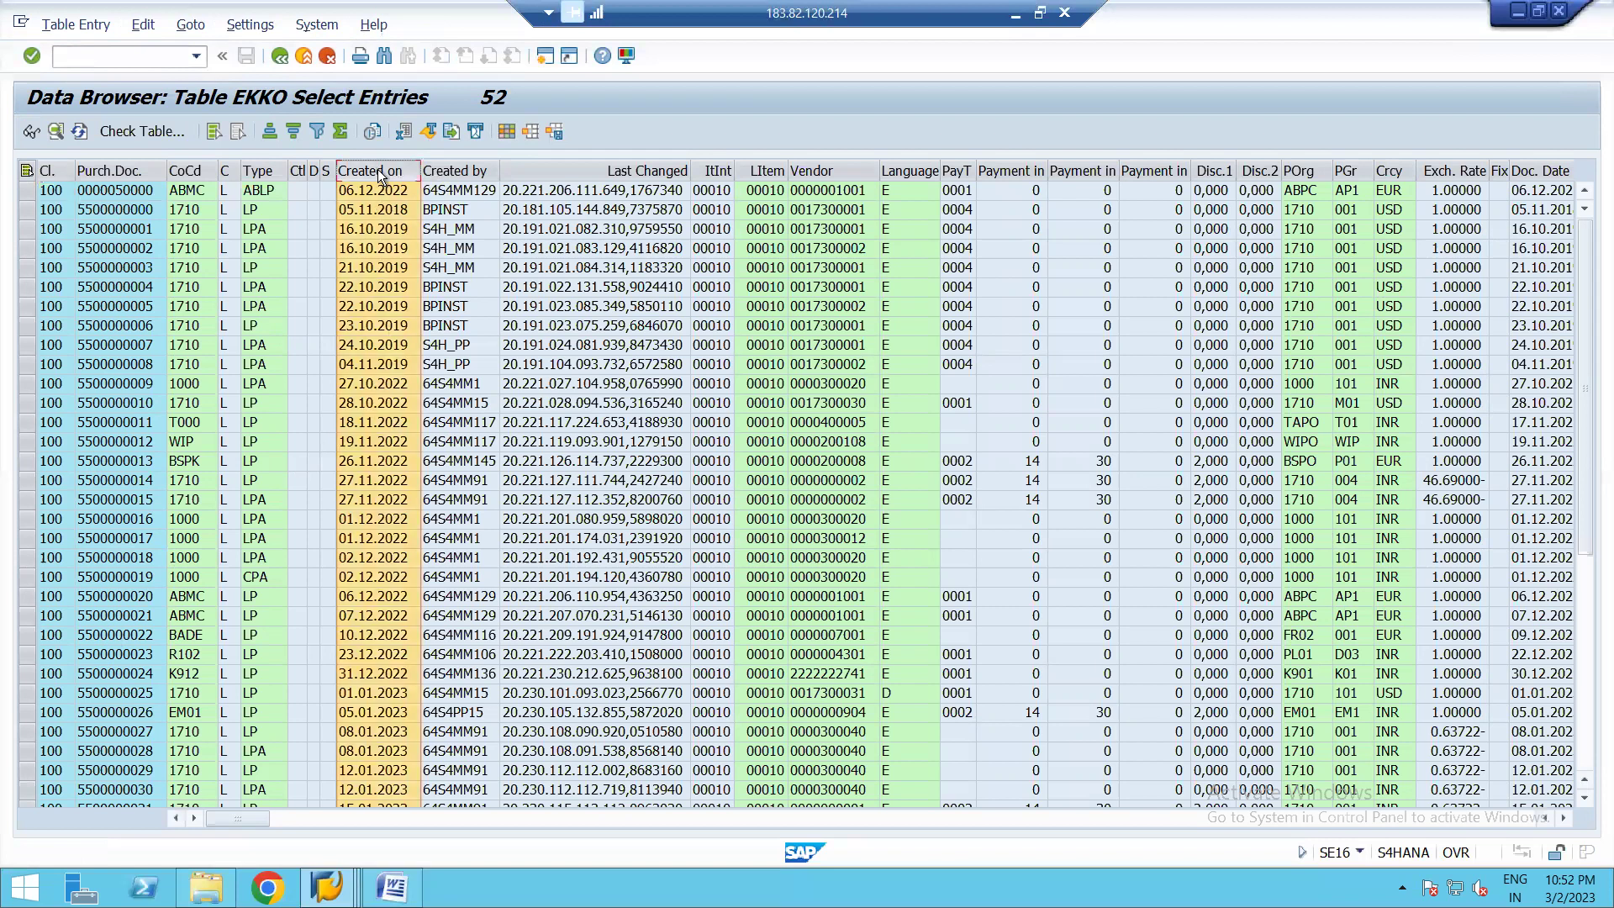
pyautogui.click(293, 130)
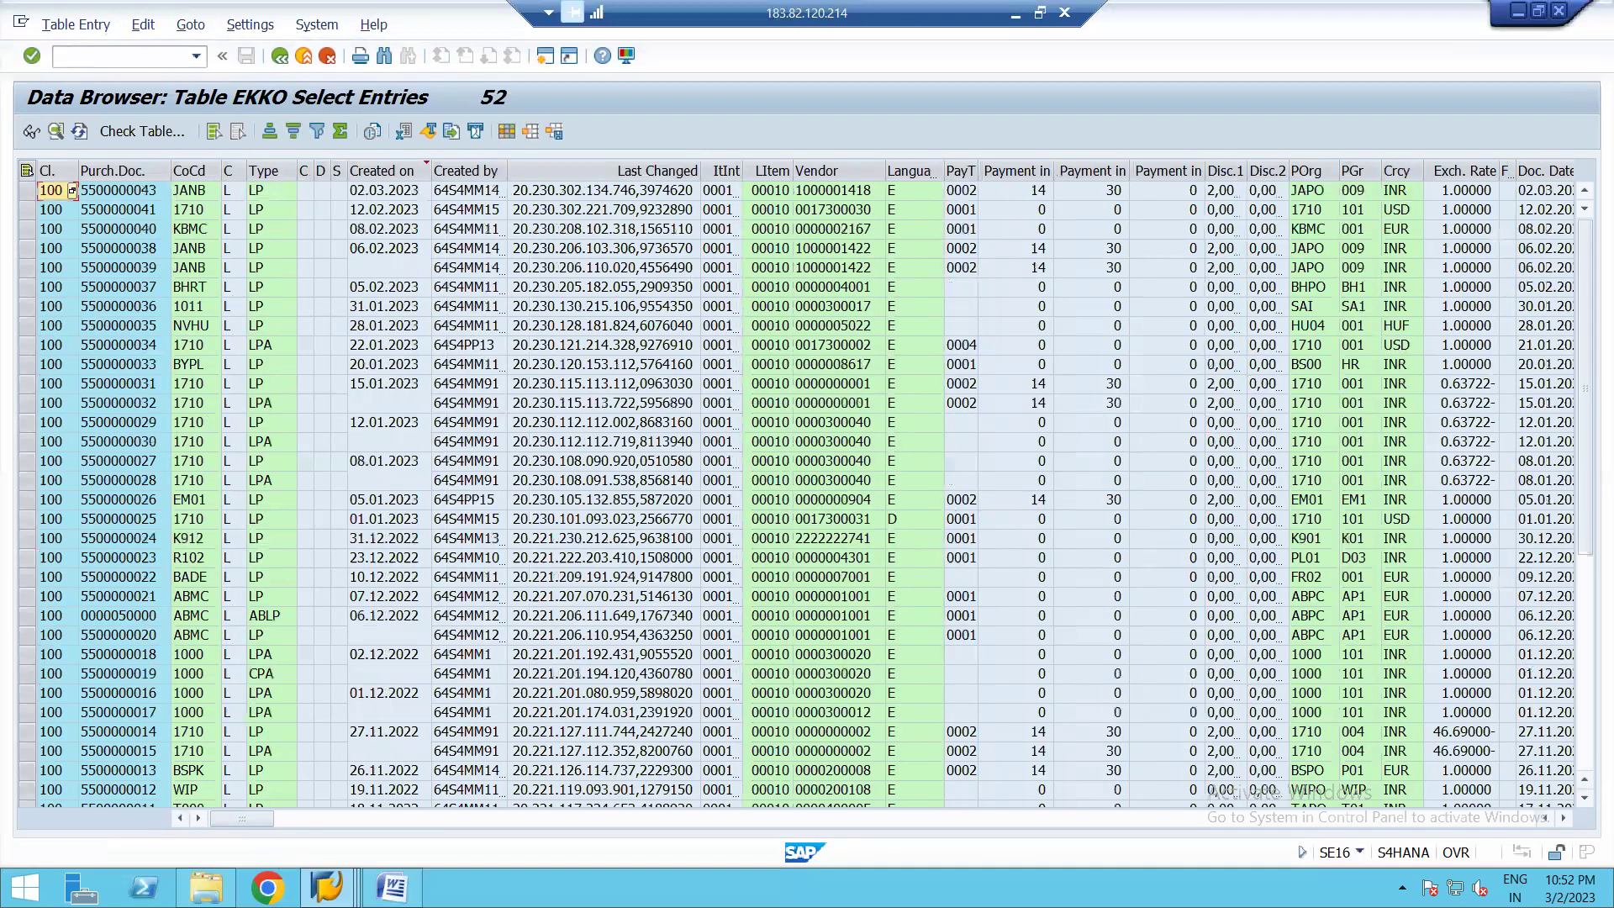
# - Switch to the Word notes and delete the word Contract from question Q6 about the T codes
pyautogui.hotkey('alt', 'Tab')
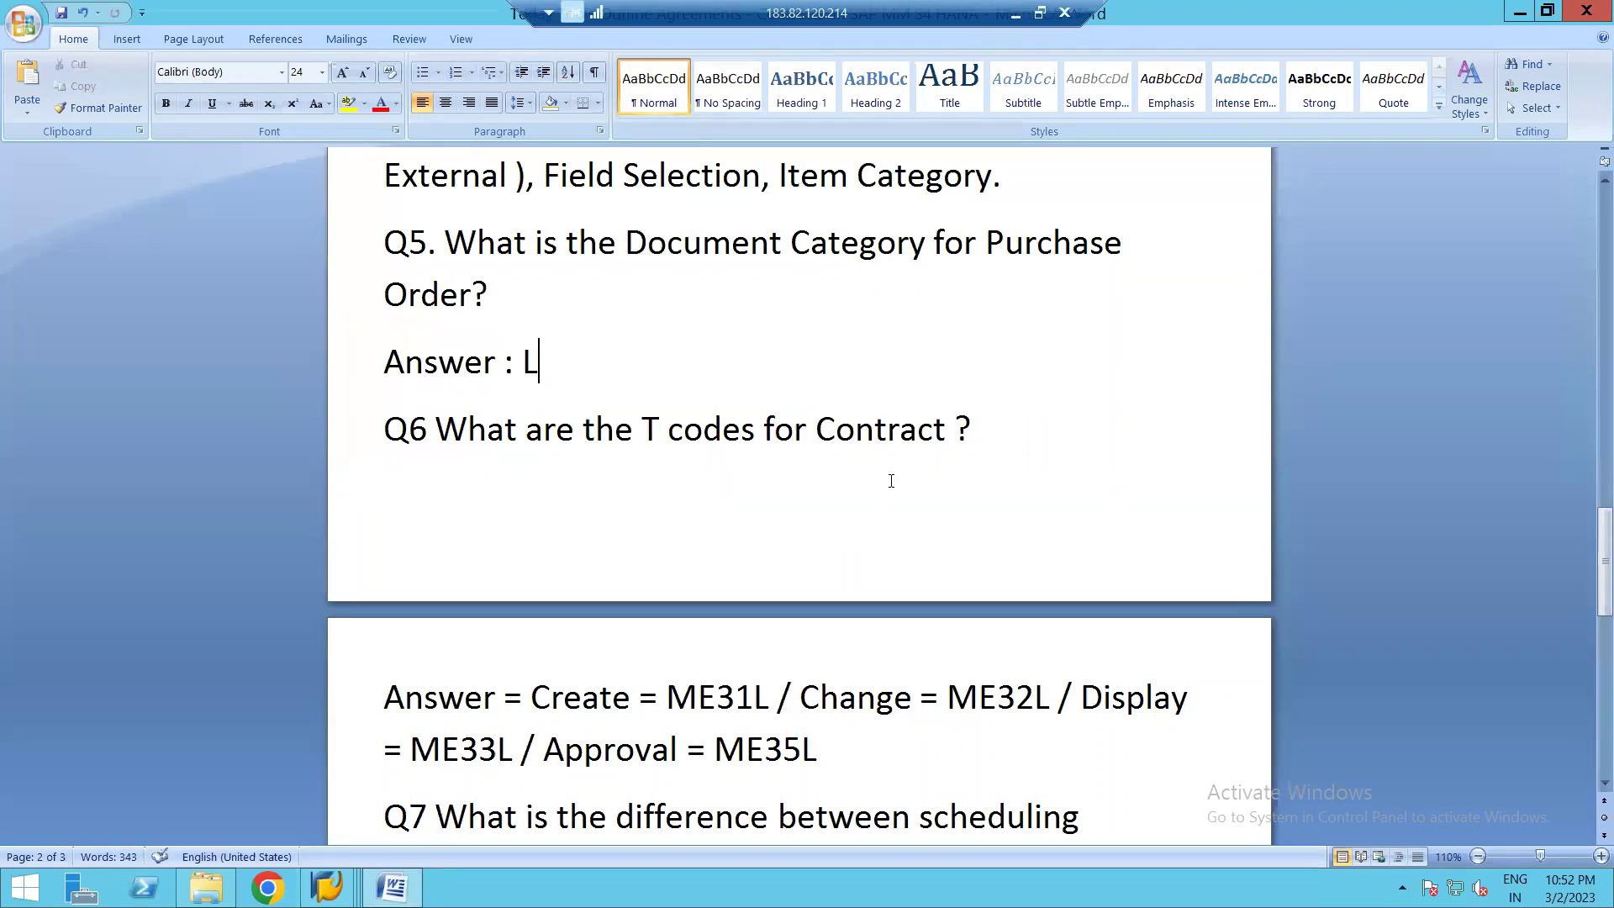
pyautogui.click(947, 432)
pyautogui.press('BackSpace')
pyautogui.press('BackSpace')
pyautogui.press('BackSpace')
pyautogui.press('BackSpace')
pyautogui.press('BackSpace')
pyautogui.press('BackSpace')
pyautogui.press('BackSpace')
pyautogui.press('BackSpace')
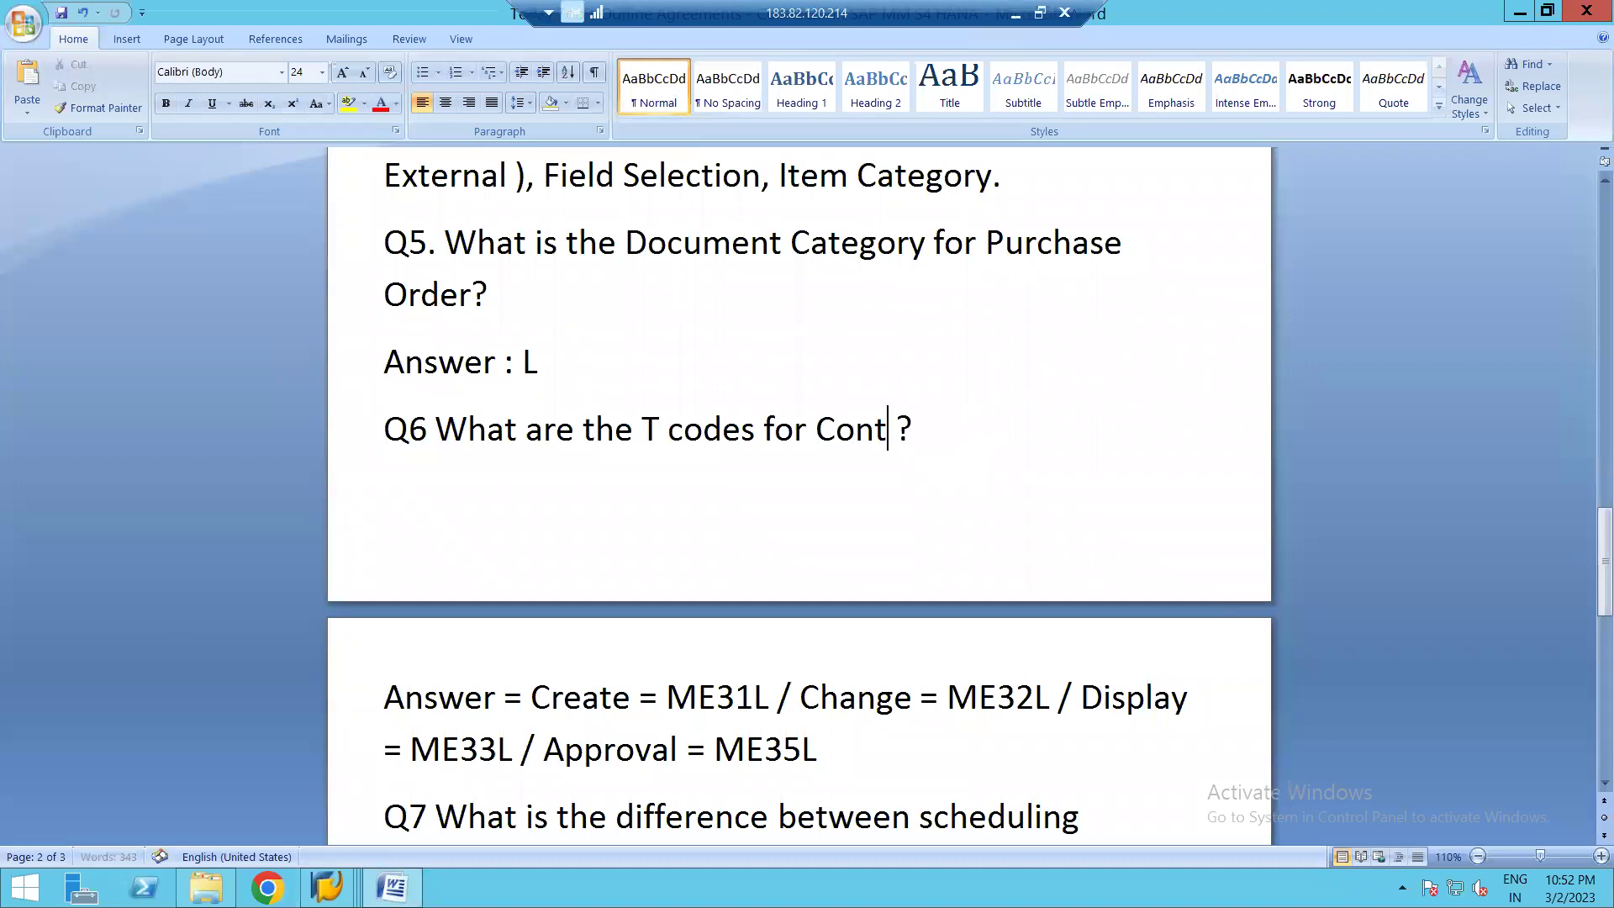
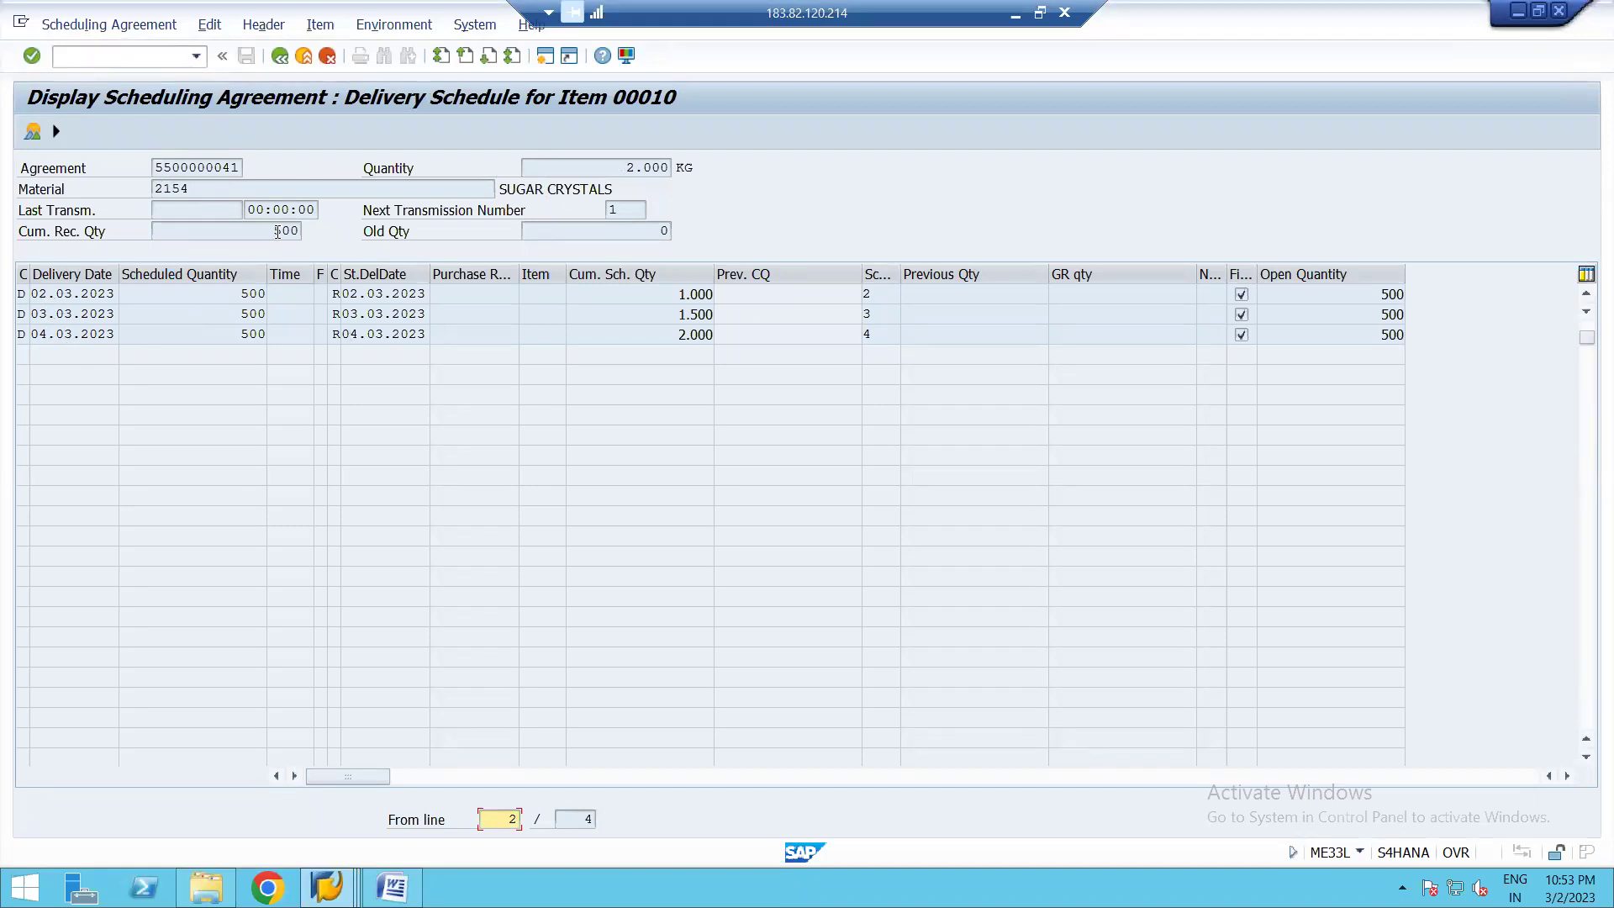
# - Reopen the delivery schedule of item 10 from the scheduling agreement's item overview and copy the agreement number
pyautogui.click(280, 56)
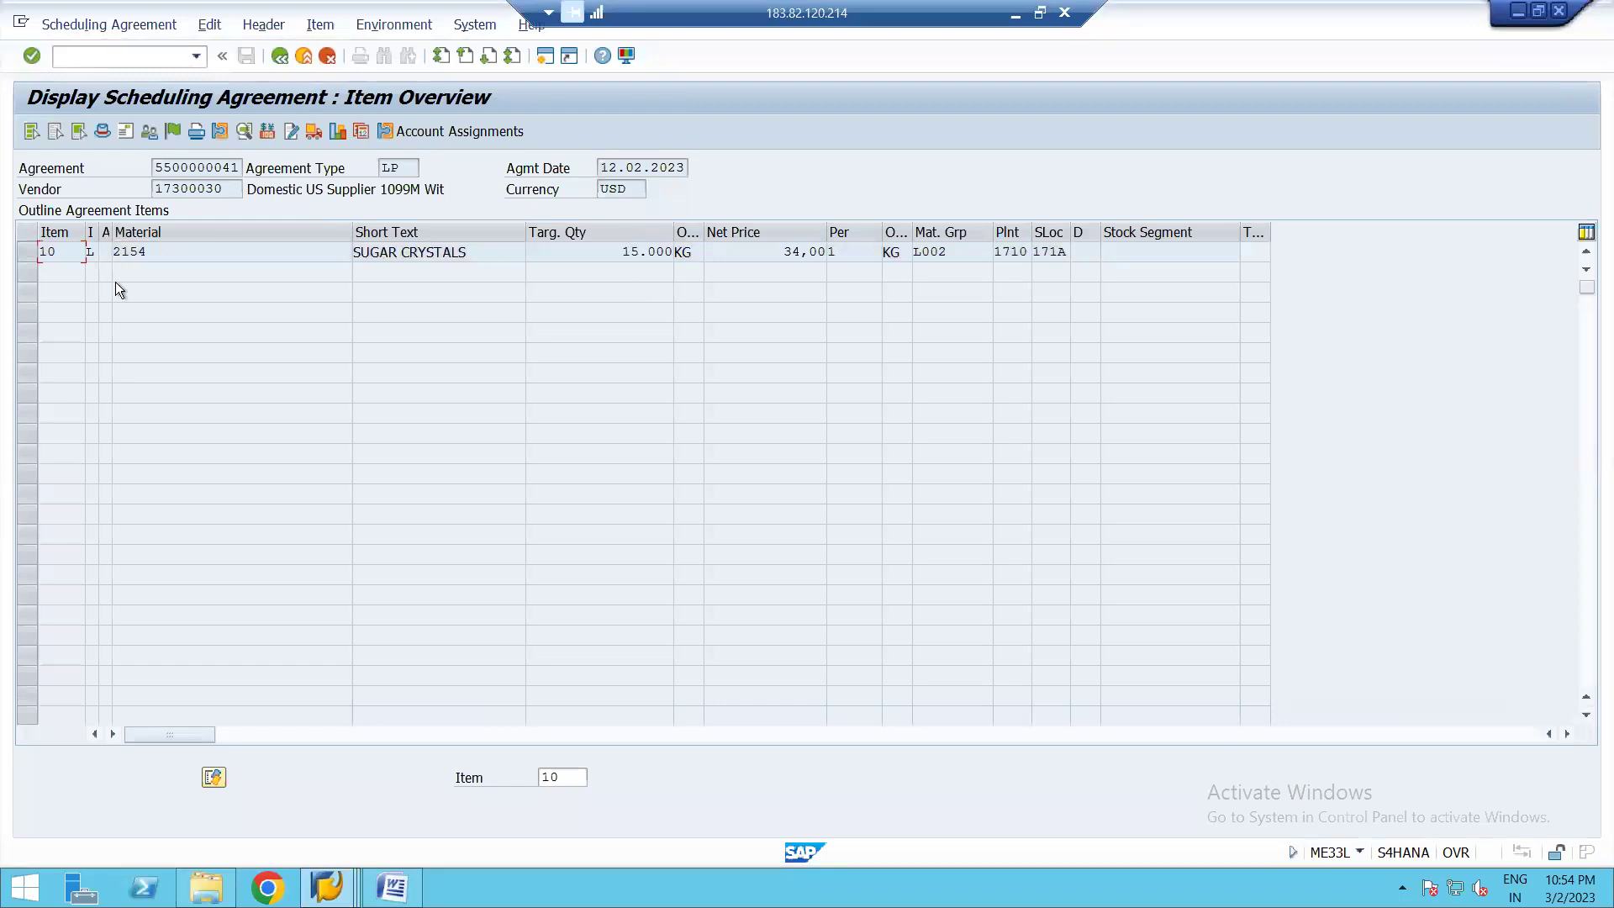
pyautogui.click(29, 251)
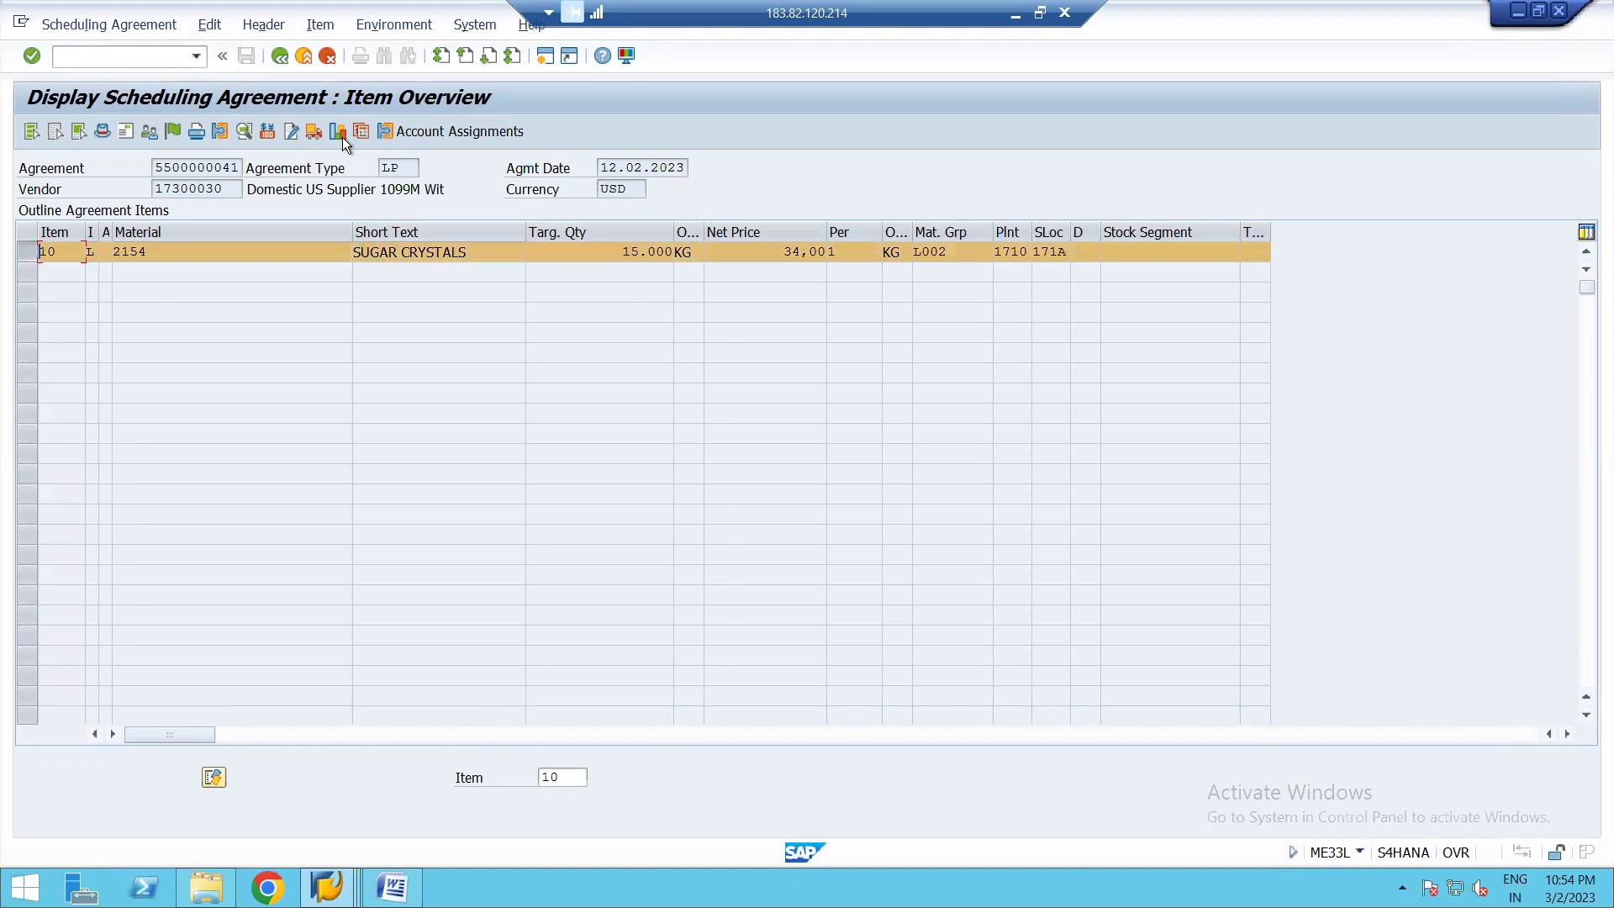
pyautogui.click(360, 133)
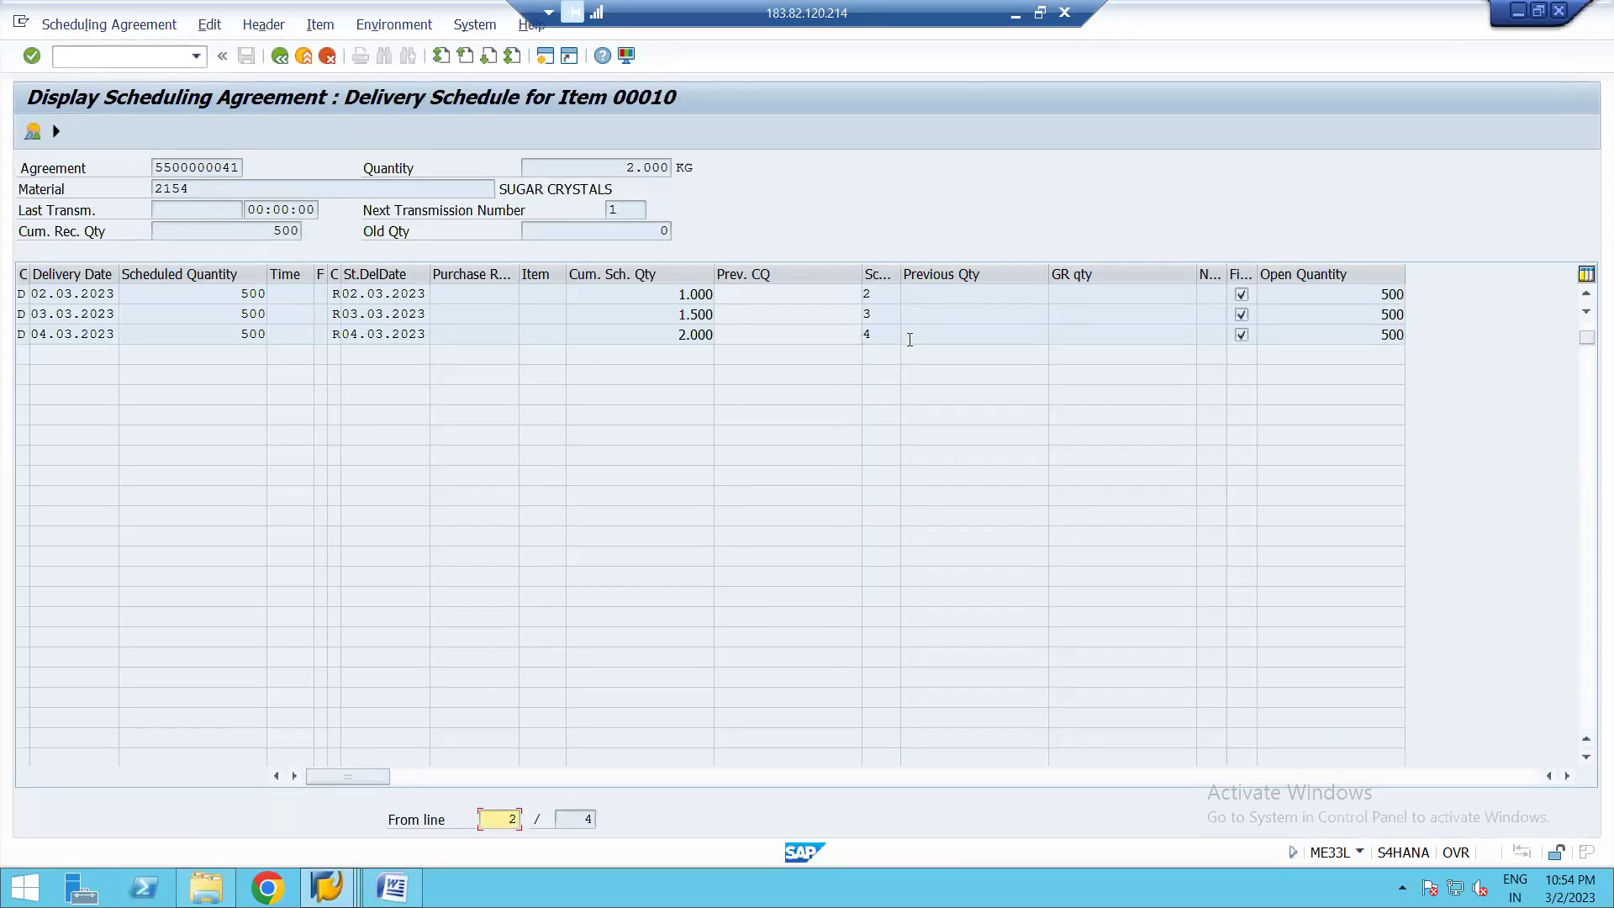
pyautogui.click(1074, 296)
pyautogui.click(156, 167)
pyautogui.moveTo(156, 167); pyautogui.dragTo(238, 167)
pyautogui.hotkey('ctrl', 'c')
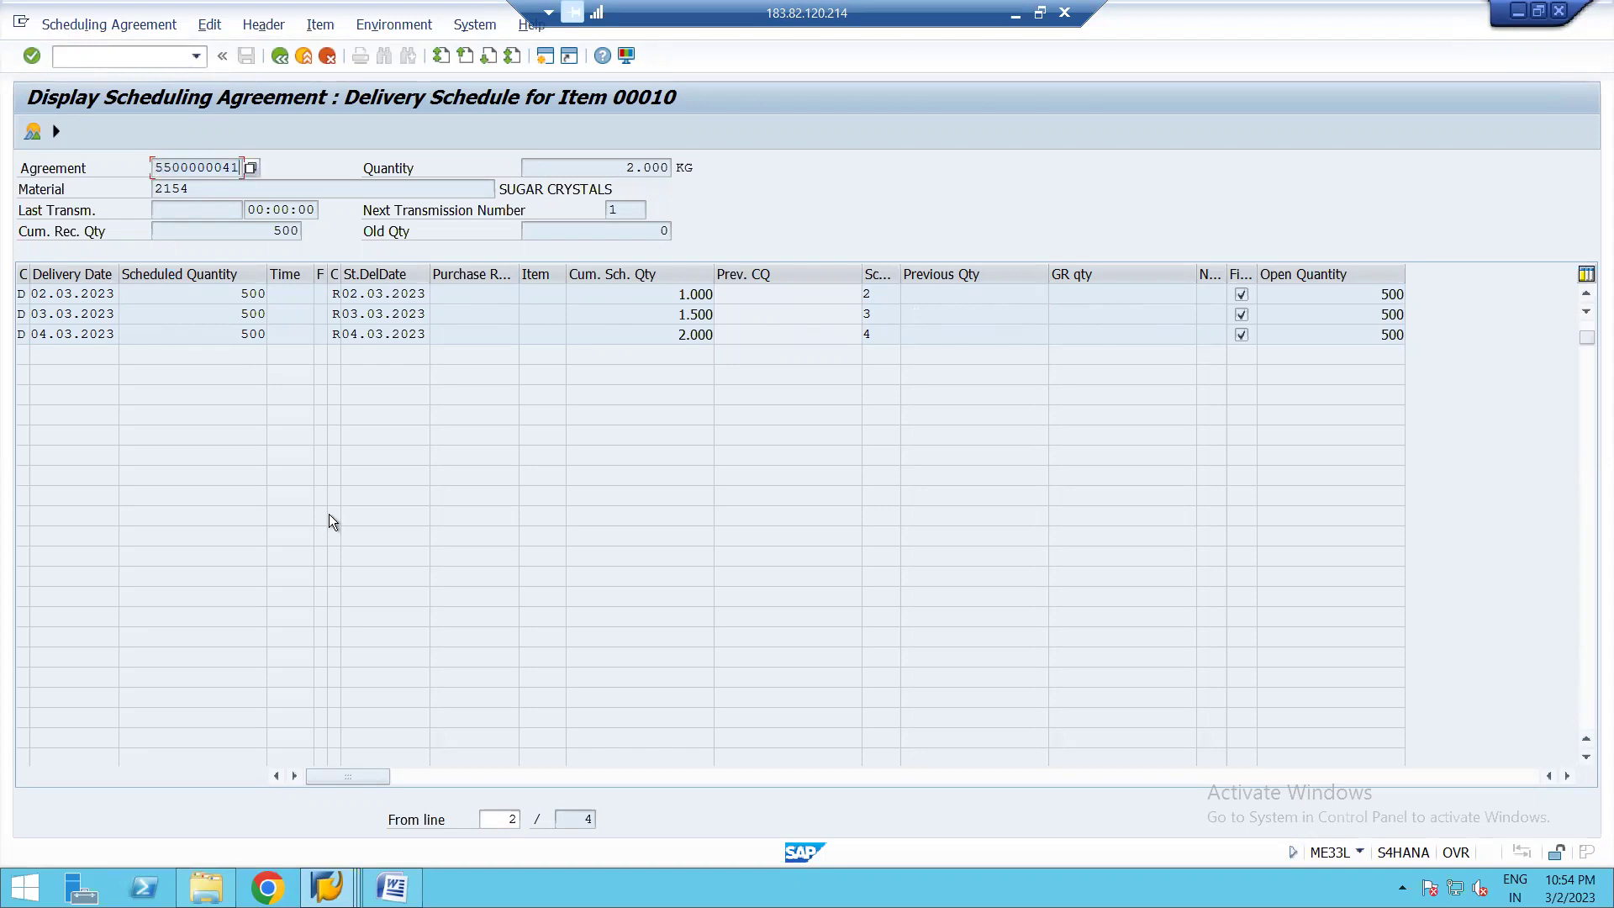
# - Switch to the open goods receipt session and exit it without saving the entered document
pyautogui.click(340, 876)
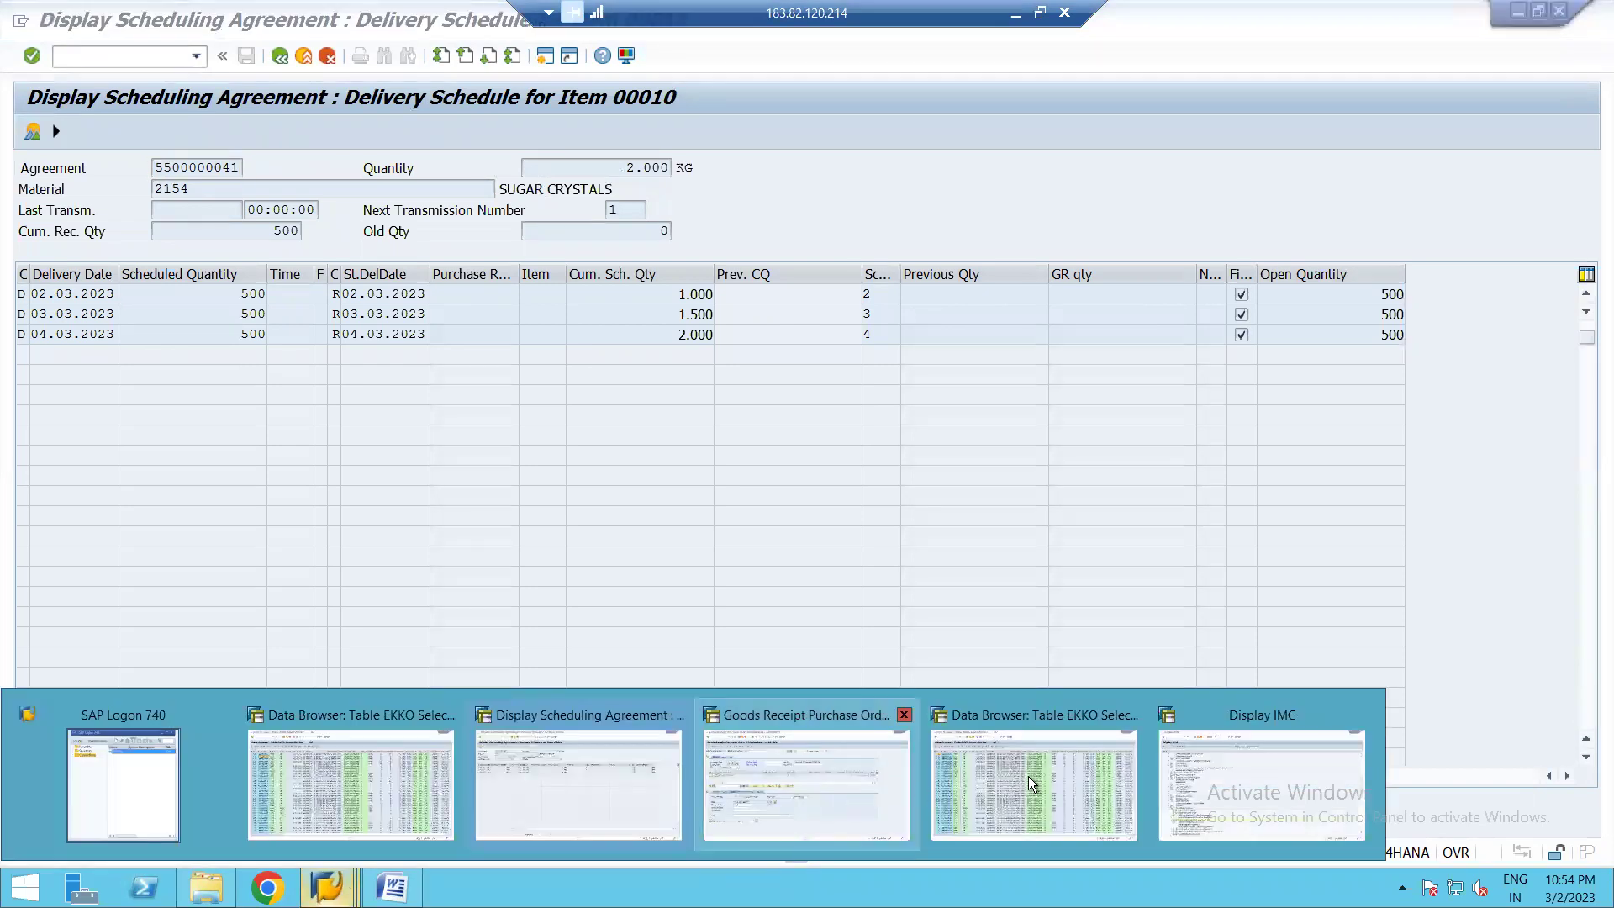
pyautogui.click(798, 779)
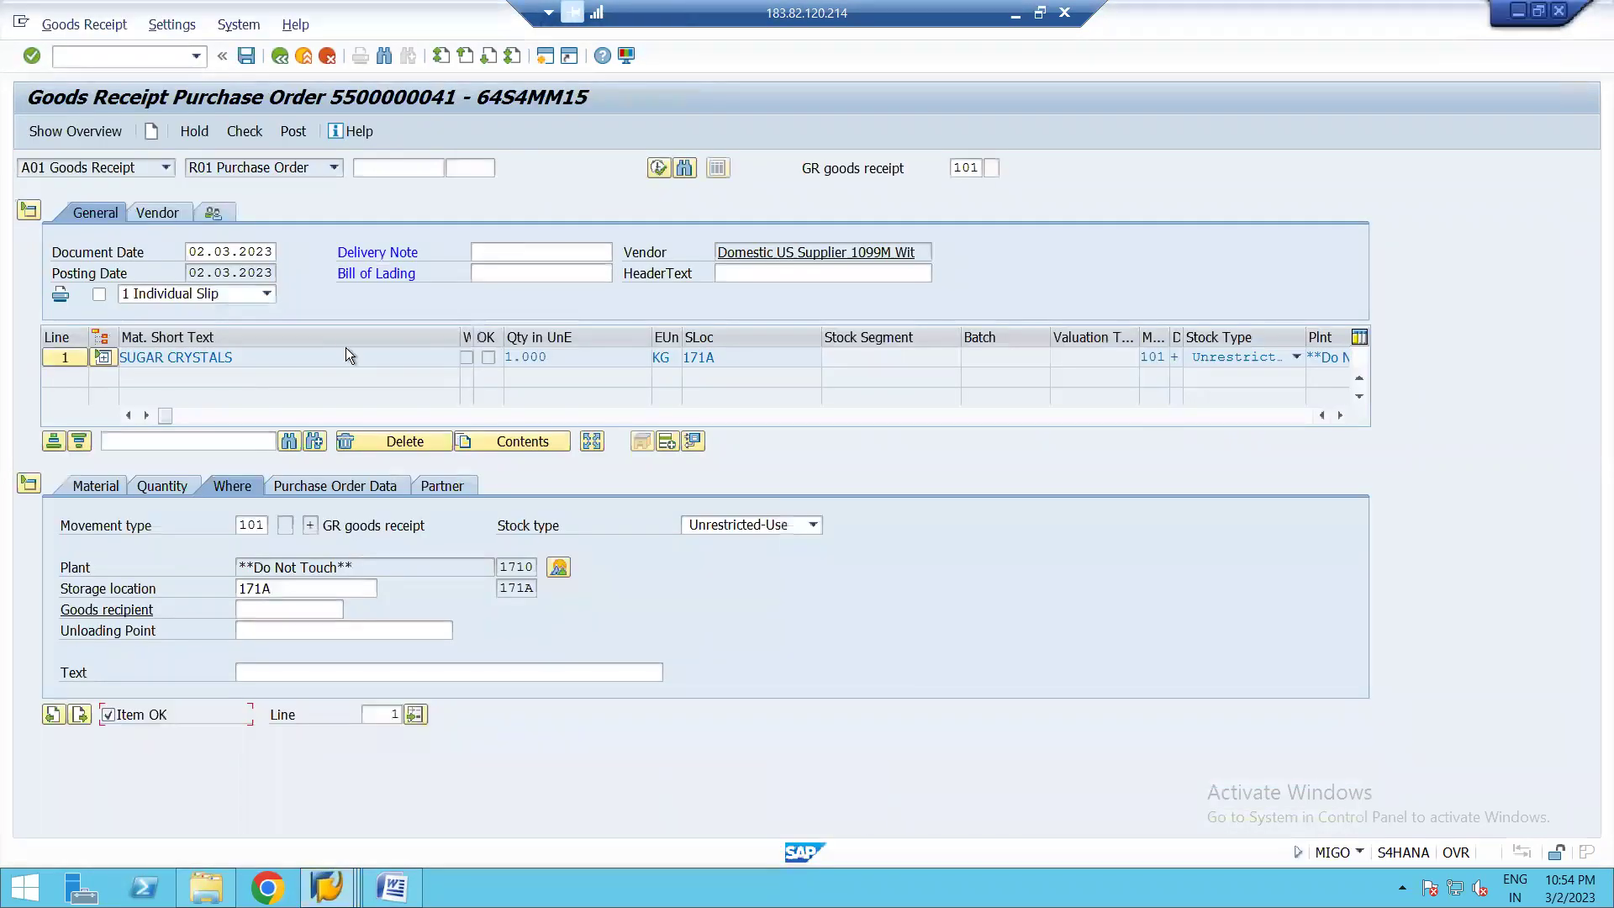
pyautogui.click(282, 61)
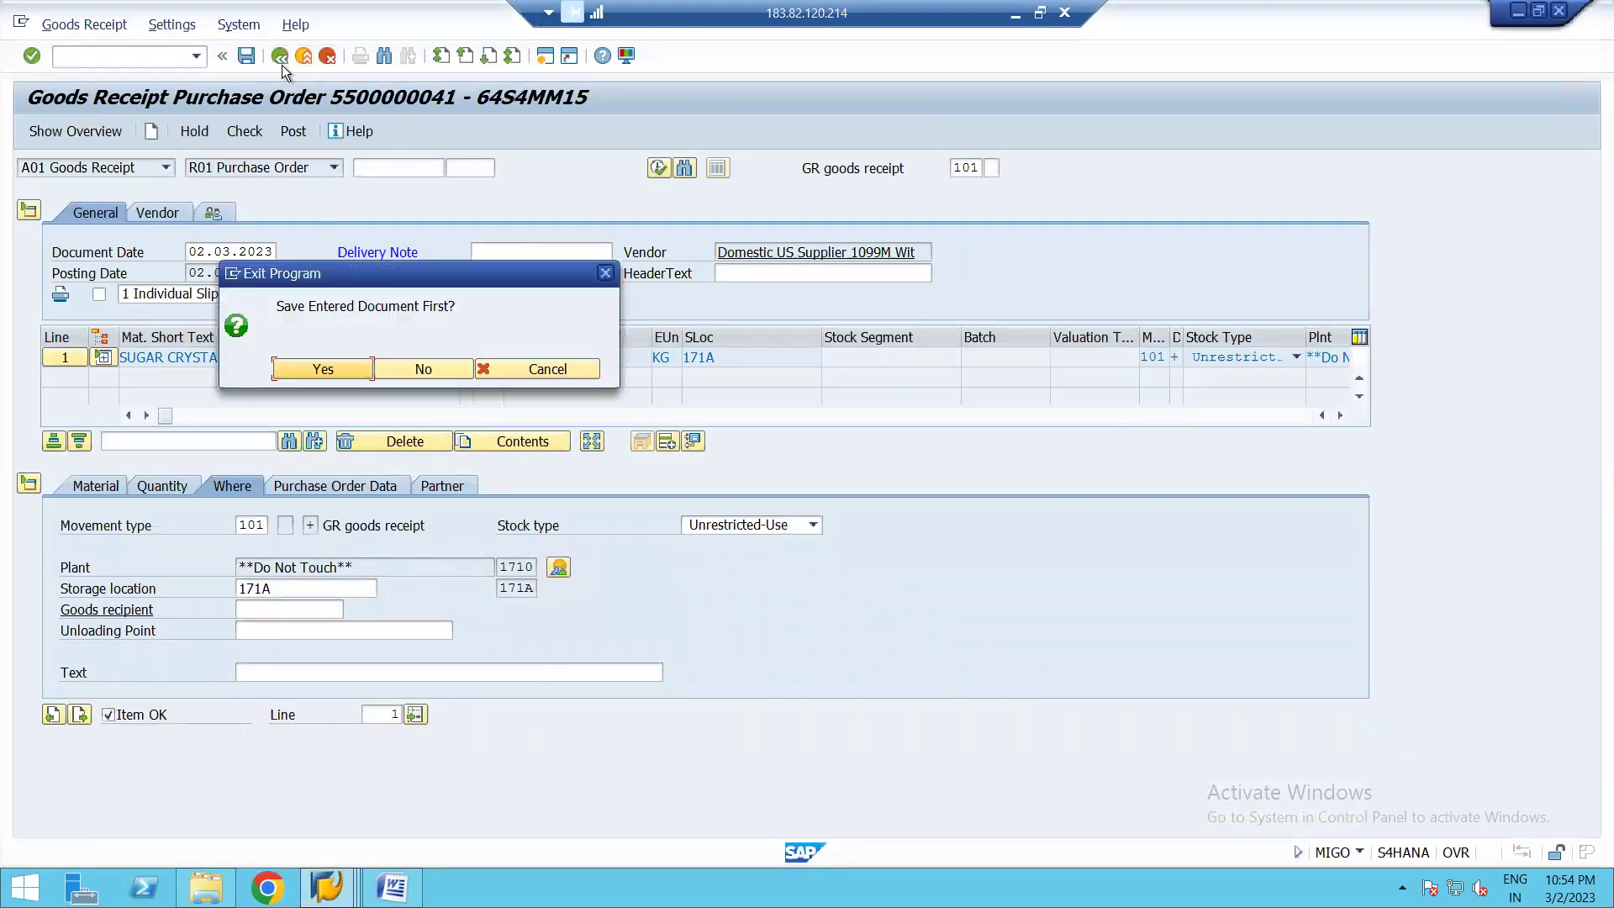
pyautogui.click(406, 368)
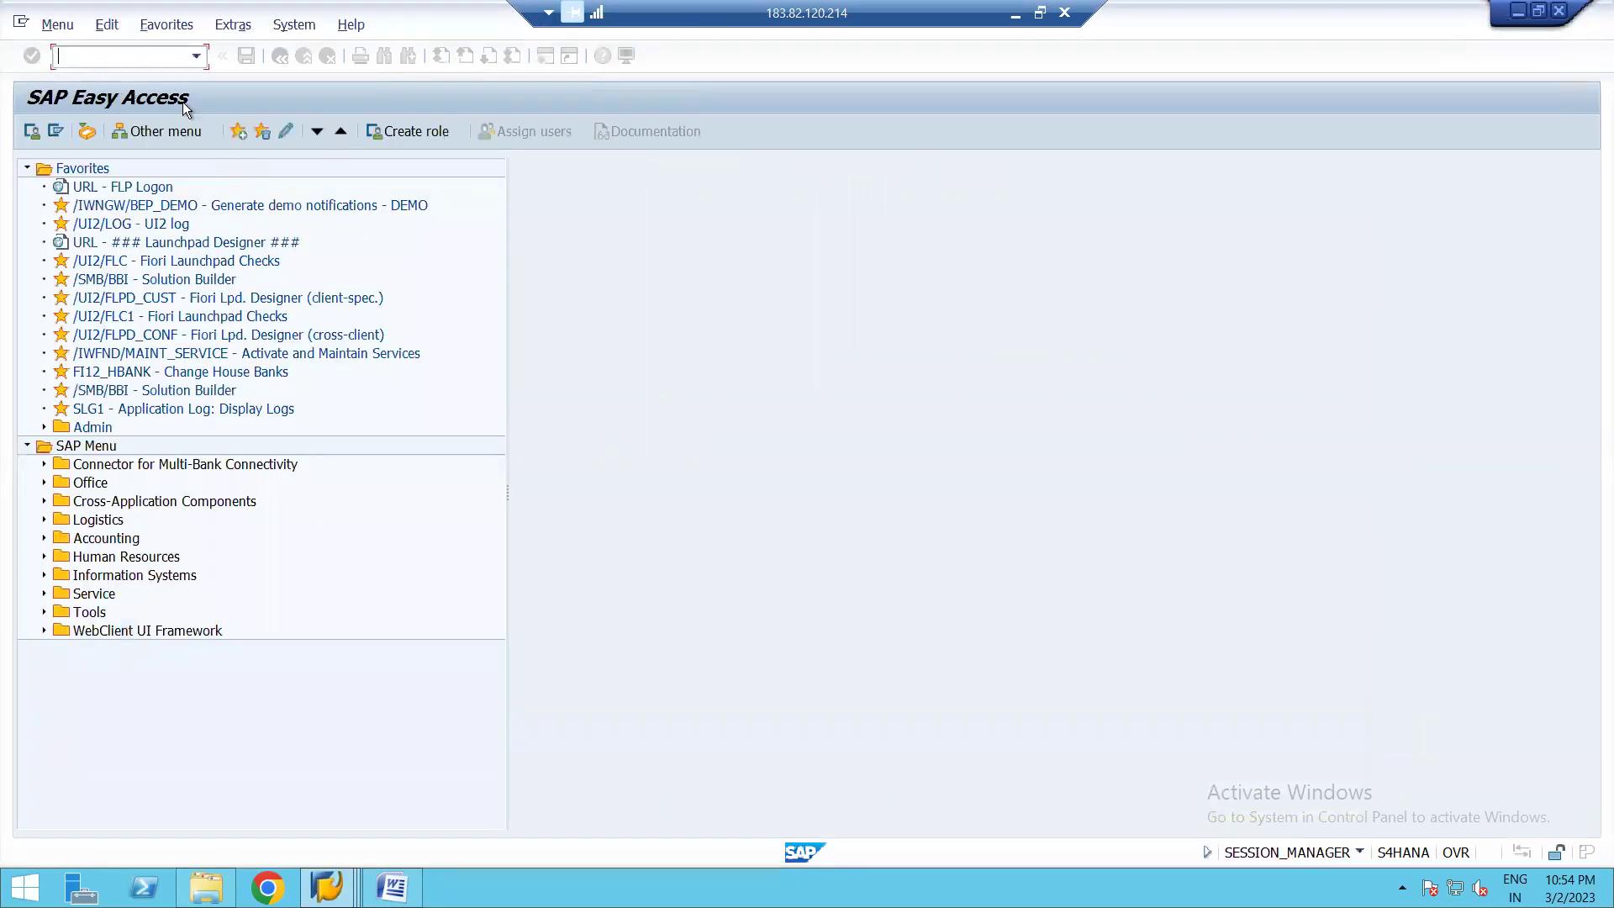
# - Start transaction MIGO, load the goods receipt for the copied agreement number, and mark the SUGAR CRYSTALS item as OK
pyautogui.write('MIGO')
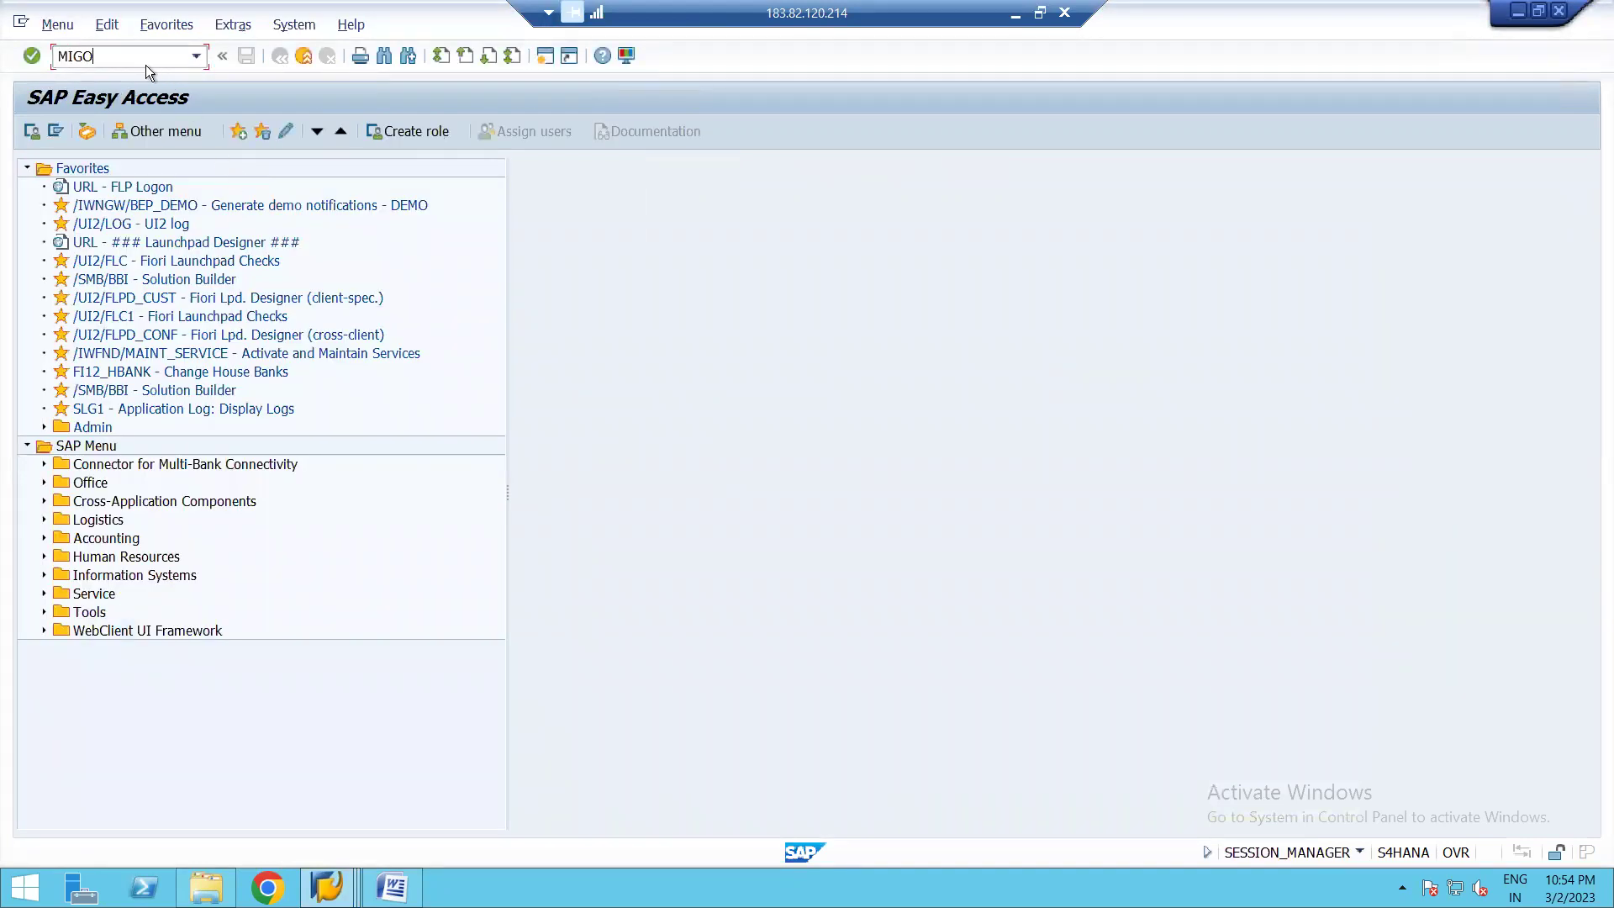
pyautogui.press('Return')
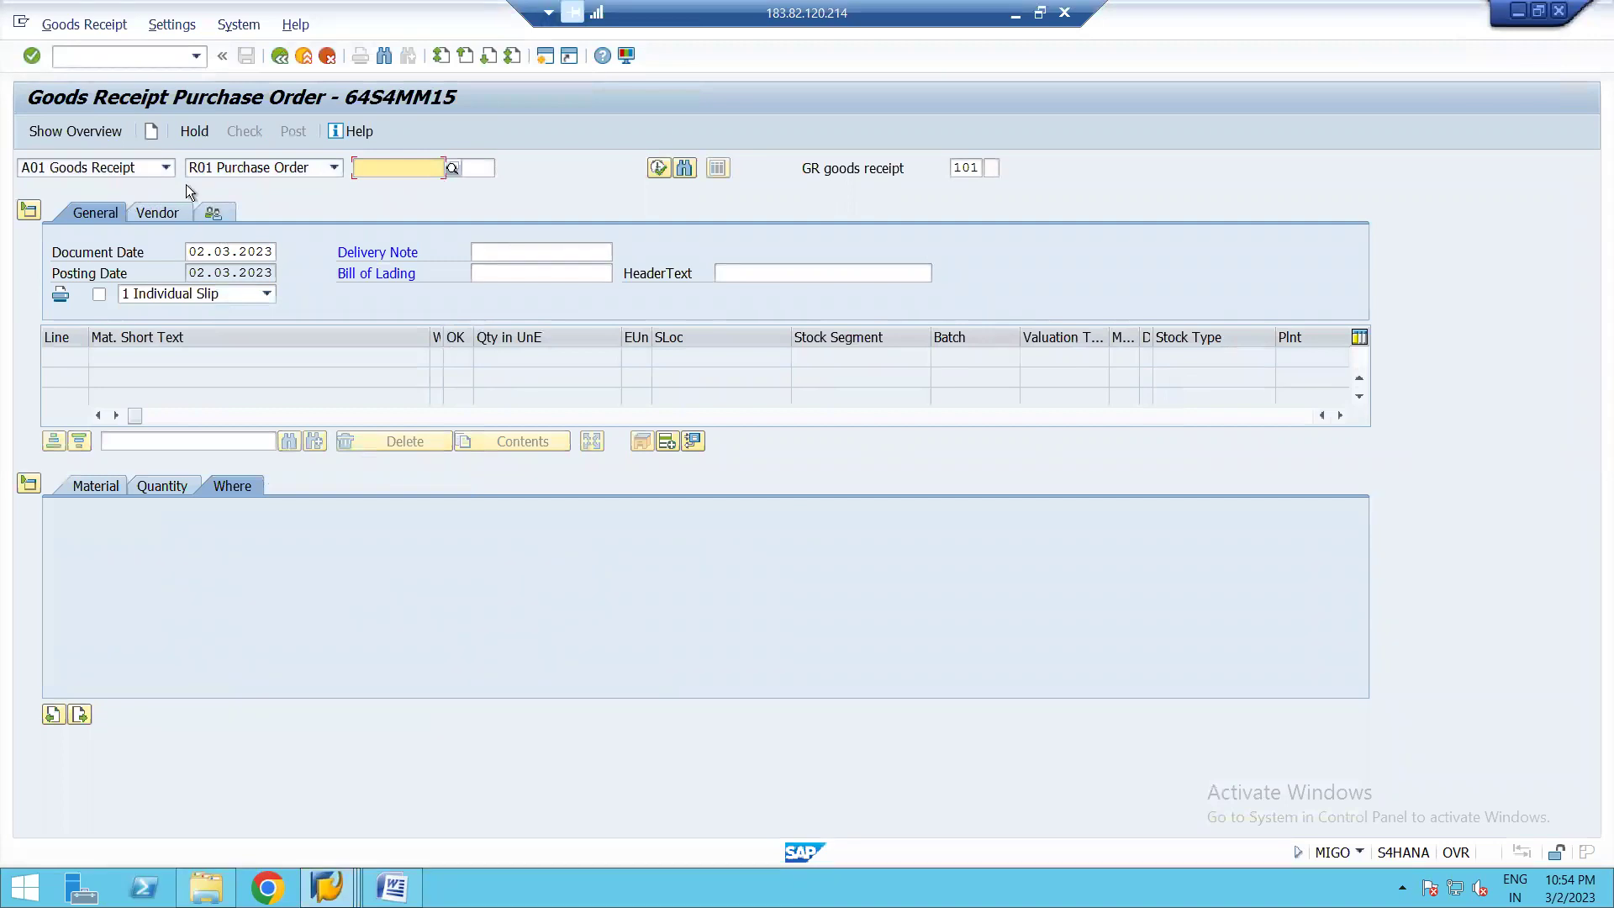
pyautogui.hotkey('ctrl', 'v')
pyautogui.press('Return')
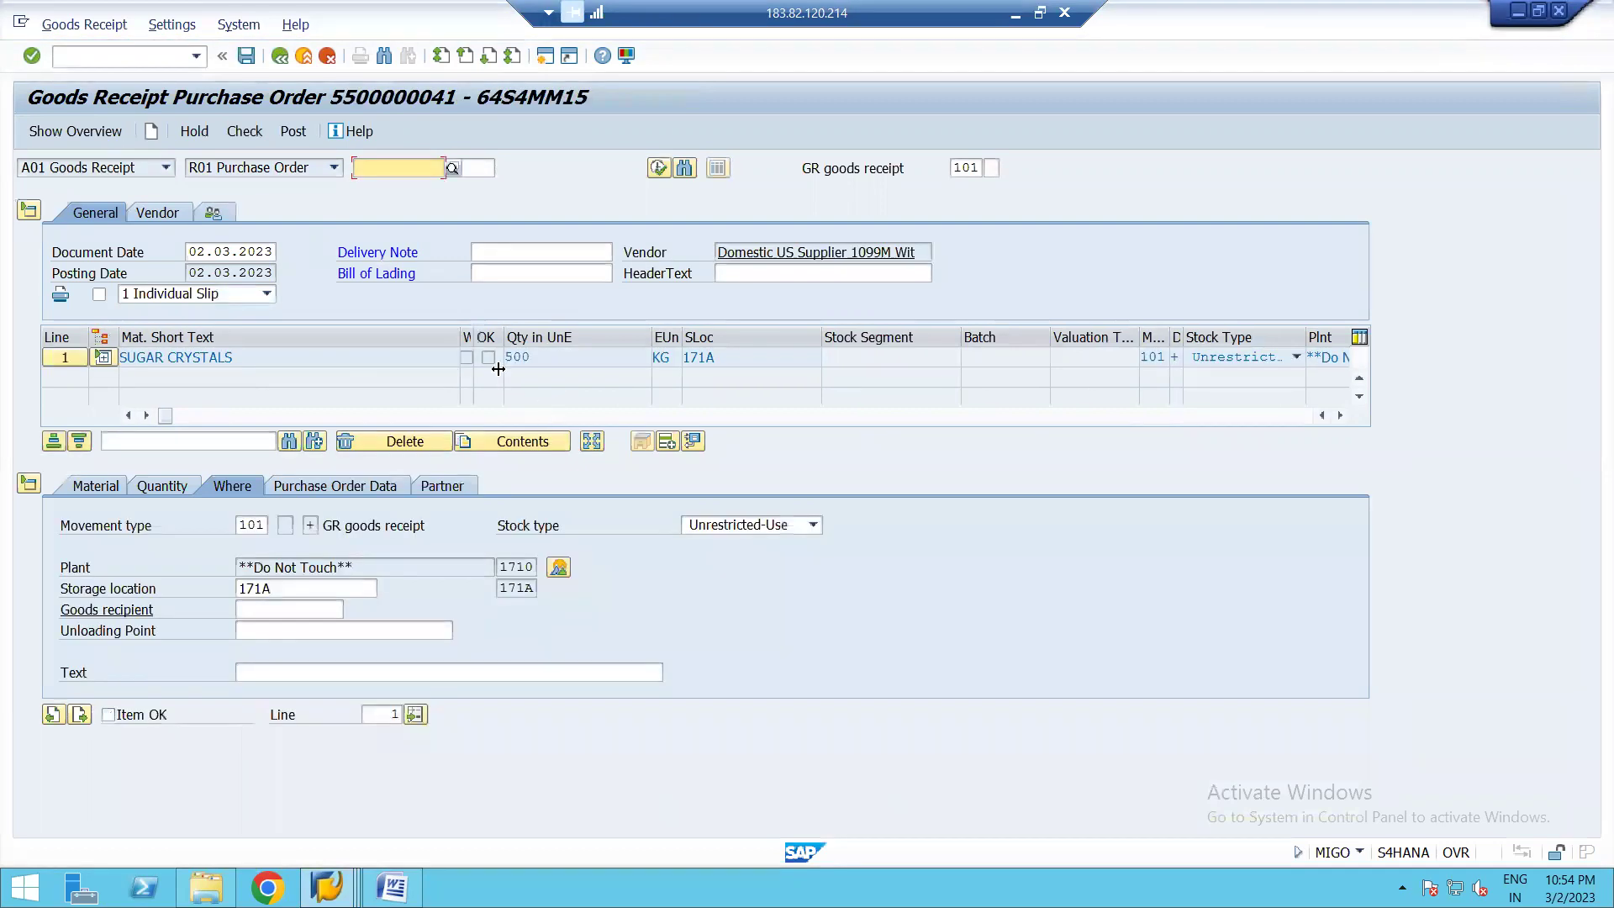
pyautogui.click(107, 714)
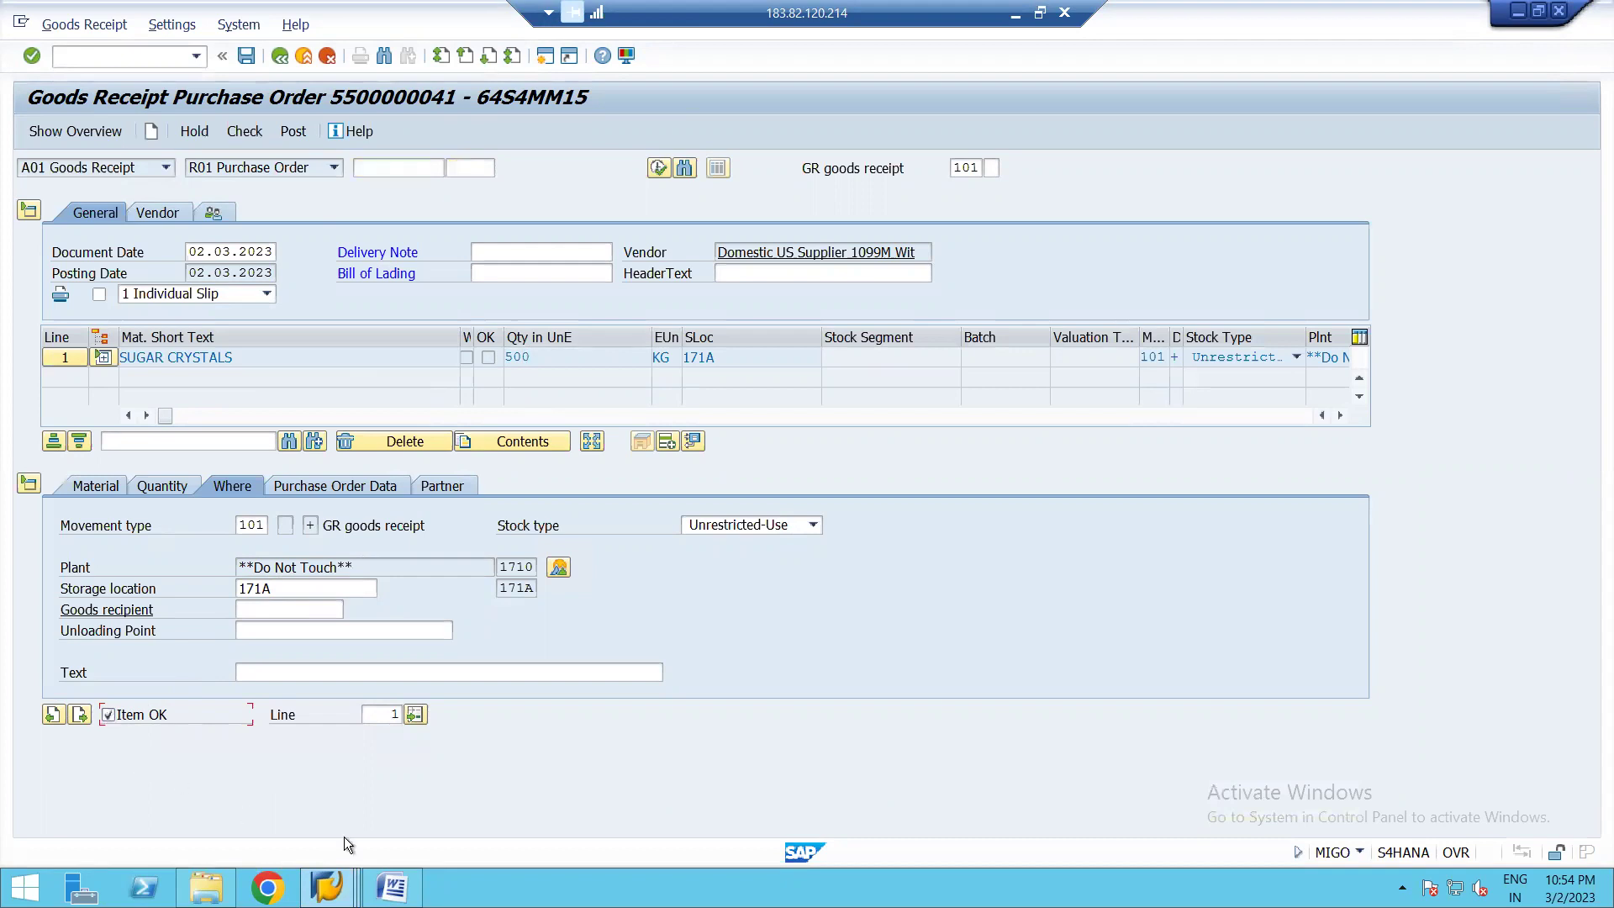
# - Switch to the scheduling agreement's delivery schedule session and examine the GR quantity of the 02.03.2023 schedule line
pyautogui.click(326, 887)
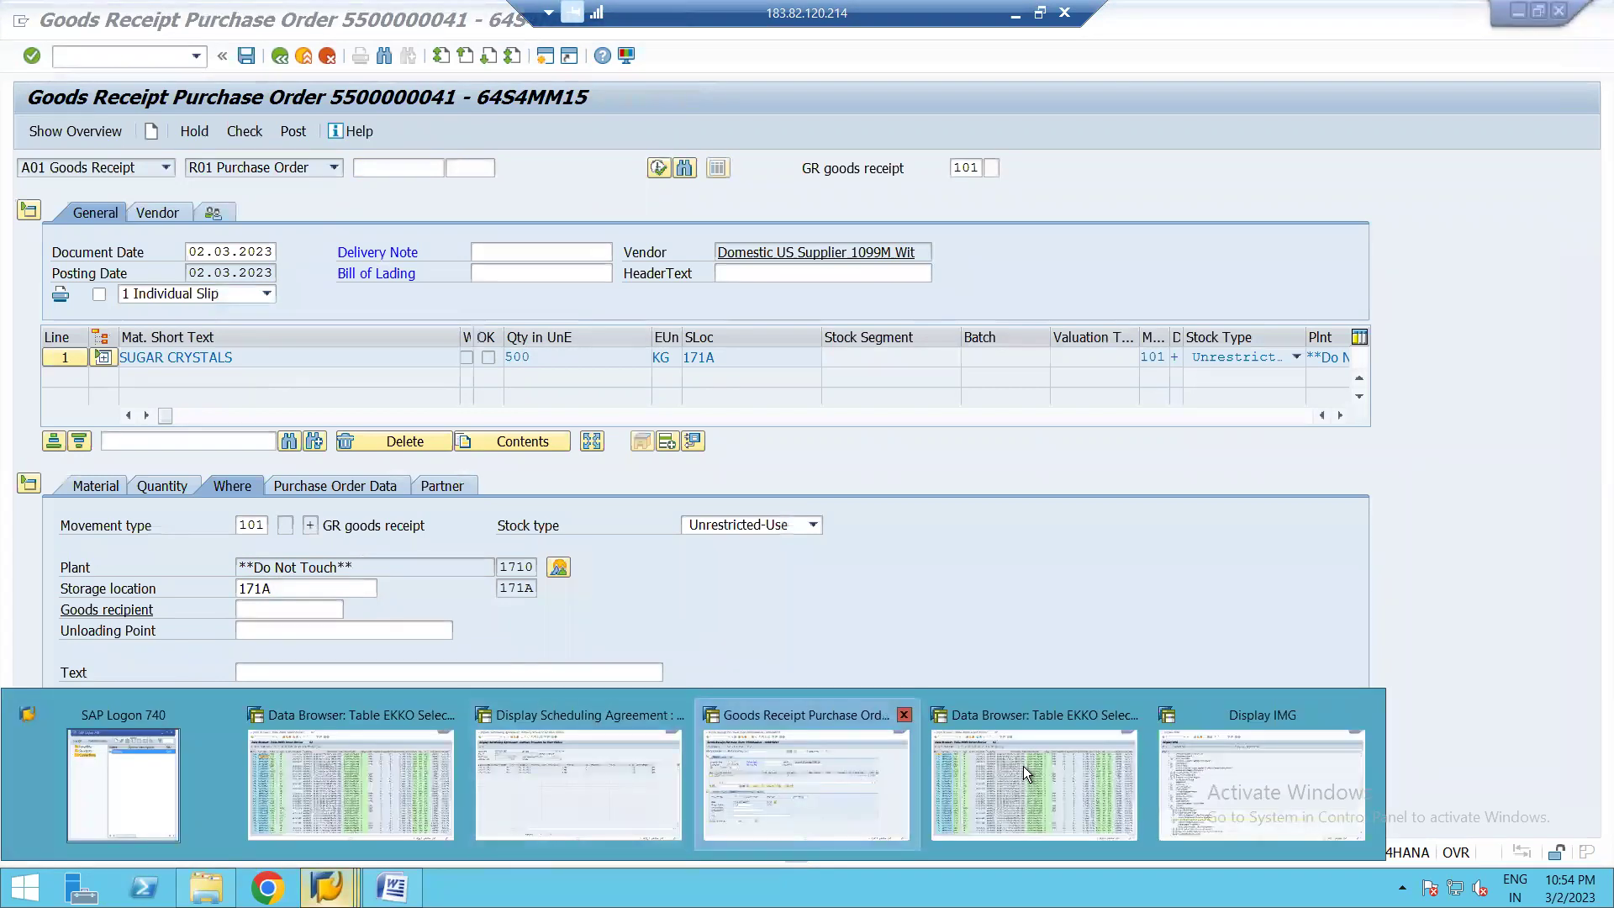
pyautogui.click(596, 769)
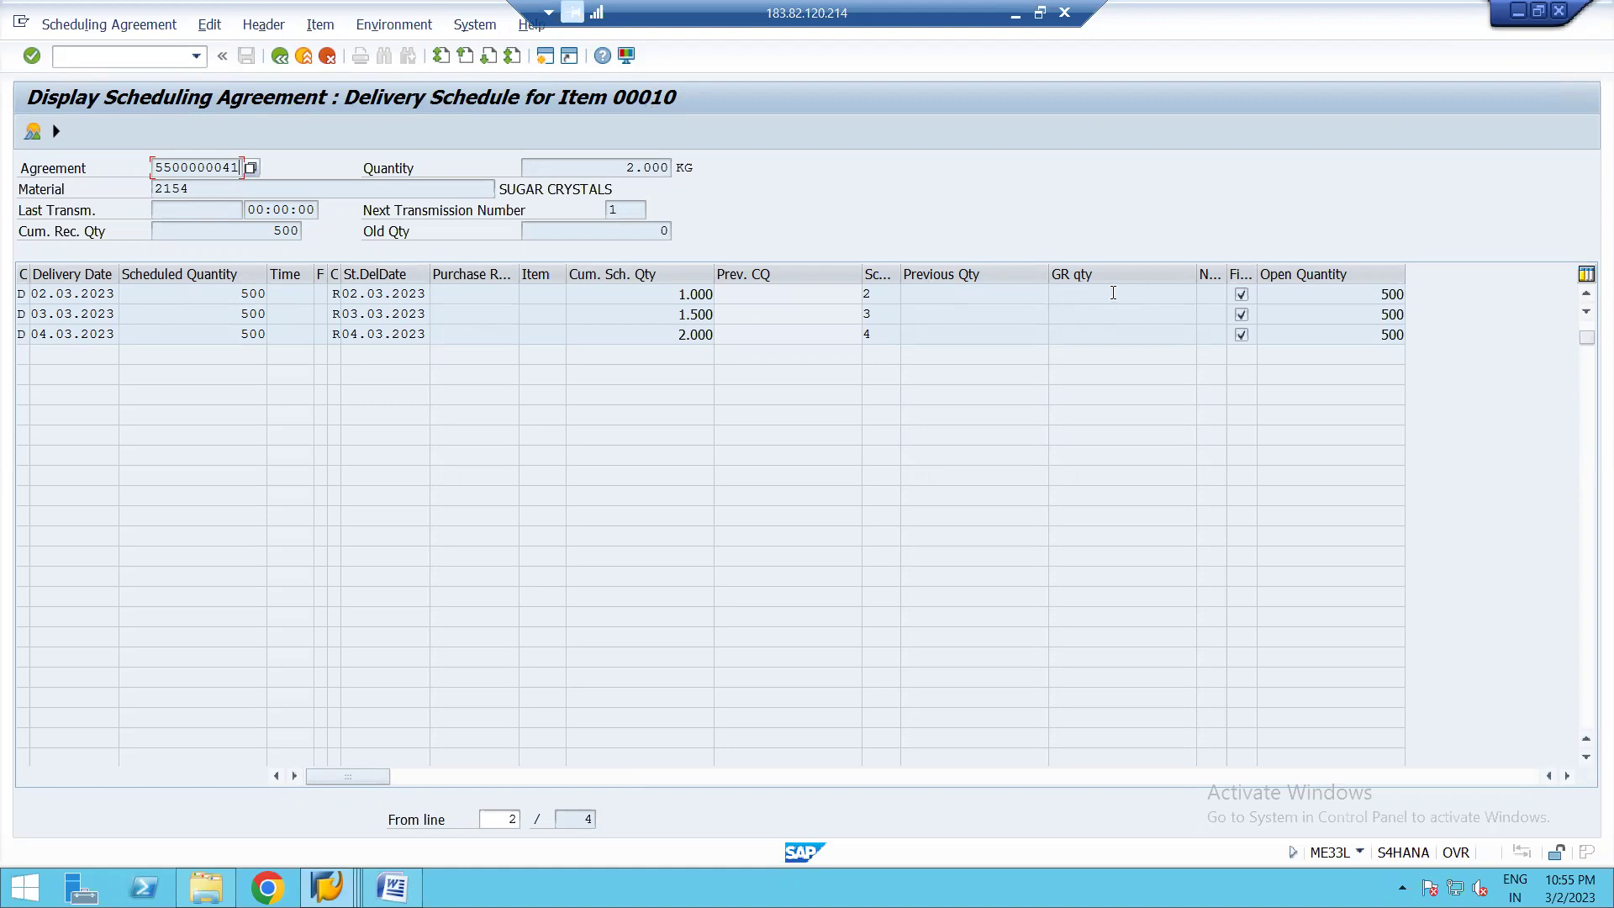
pyautogui.click(1142, 294)
pyautogui.doubleClick(1141, 295)
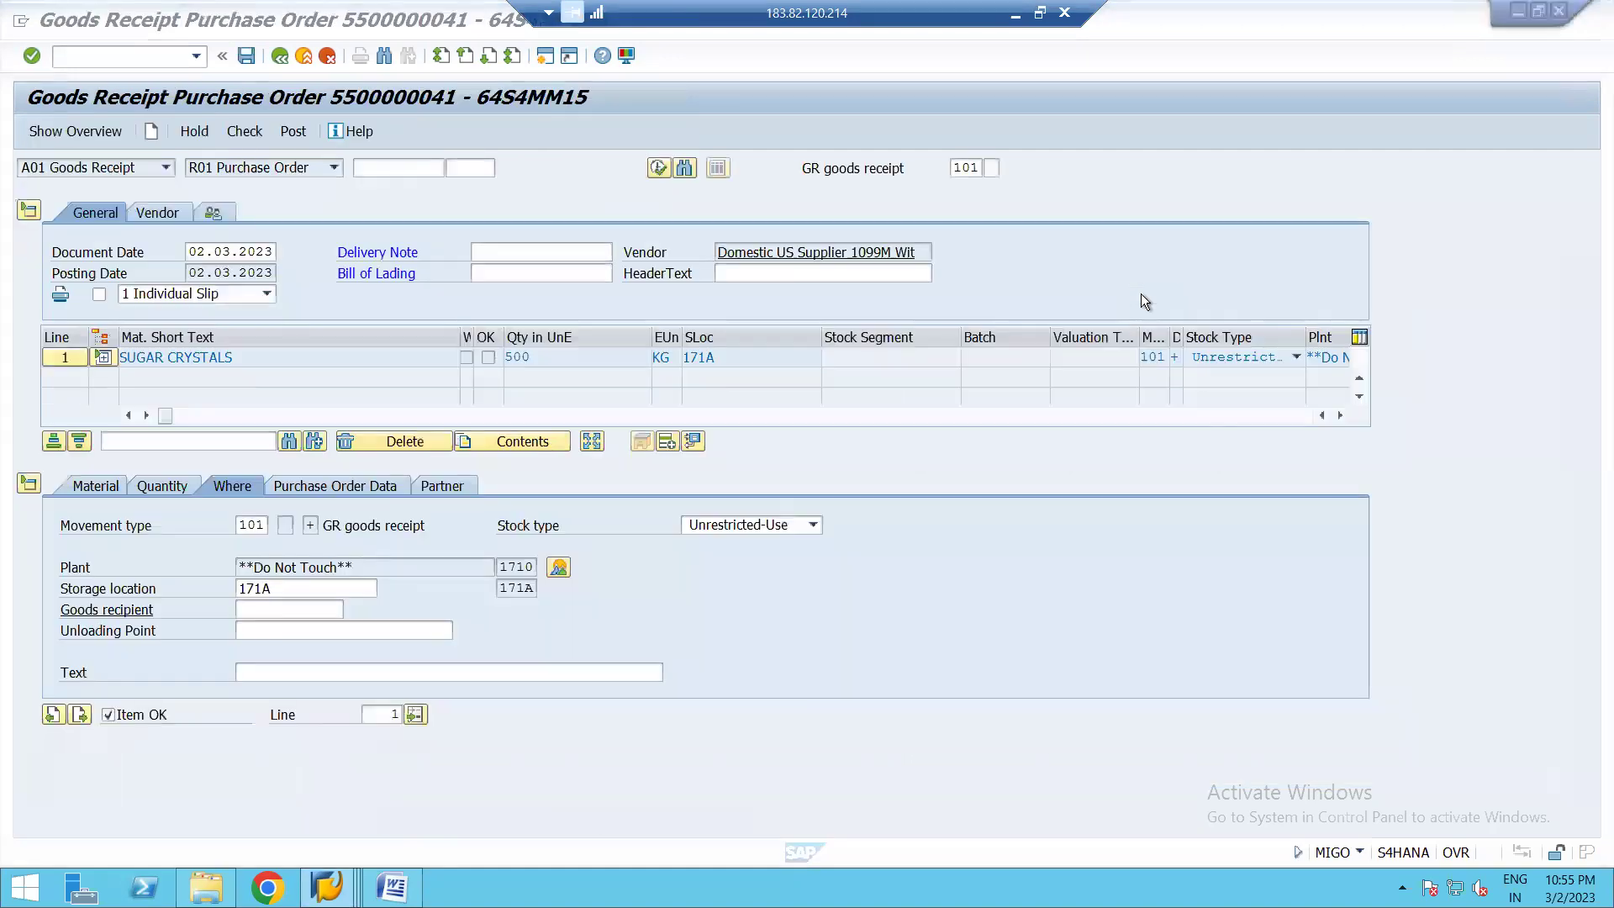
# - Check the open goods receipt for the SUGAR CRYSTALS item and enter TEST as both delivery note and bill of lading
pyautogui.click(247, 132)
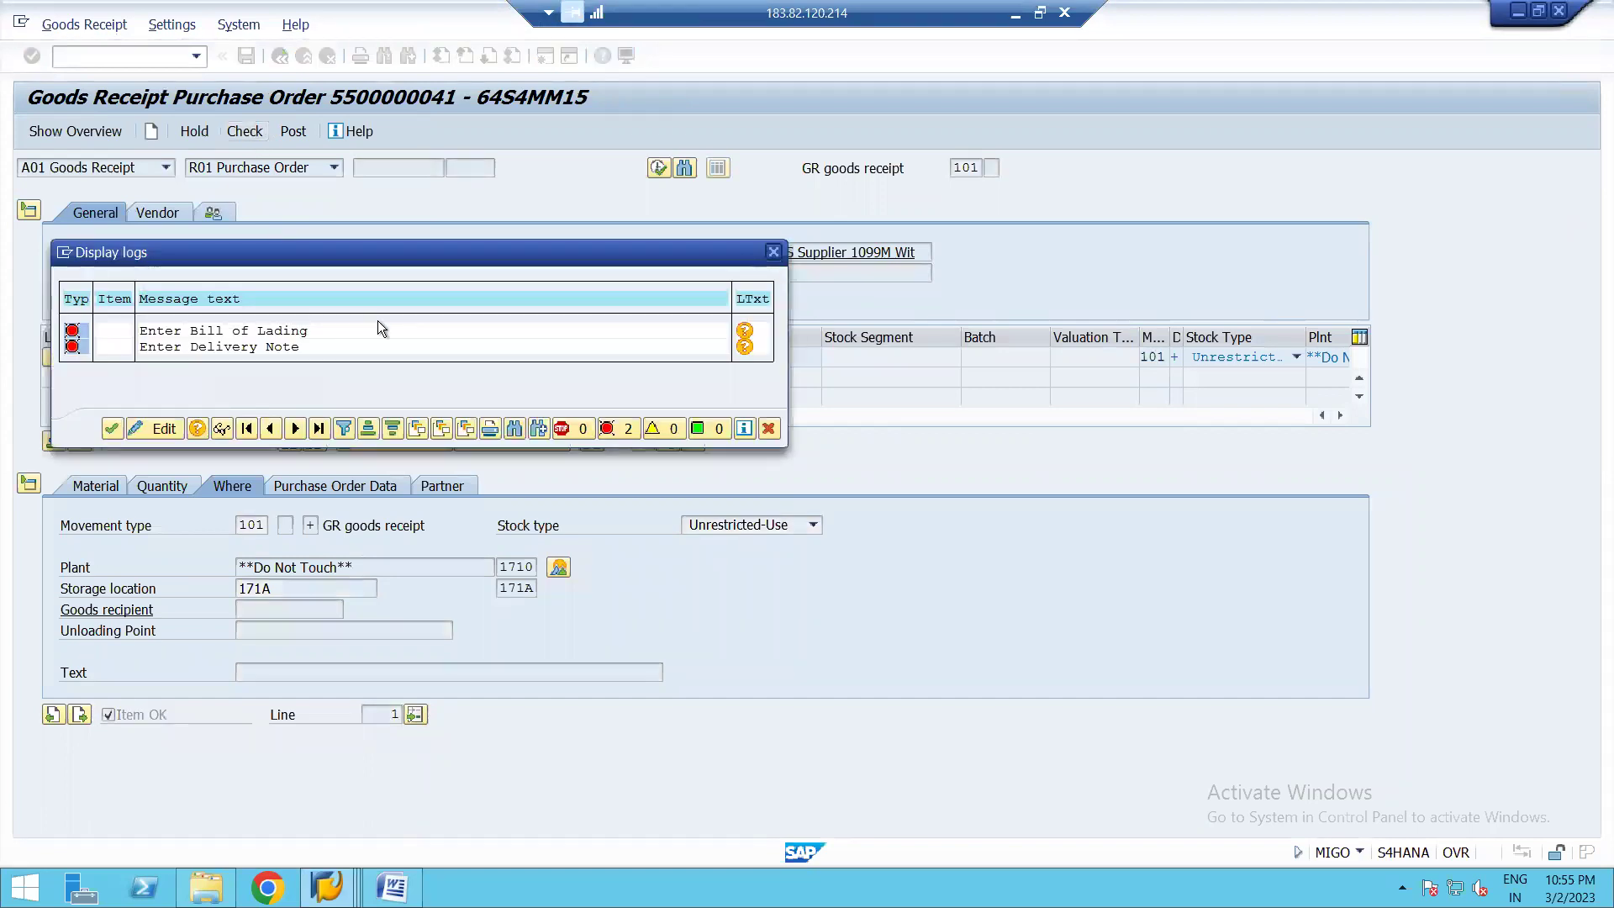
pyautogui.press('Return')
pyautogui.click(494, 250)
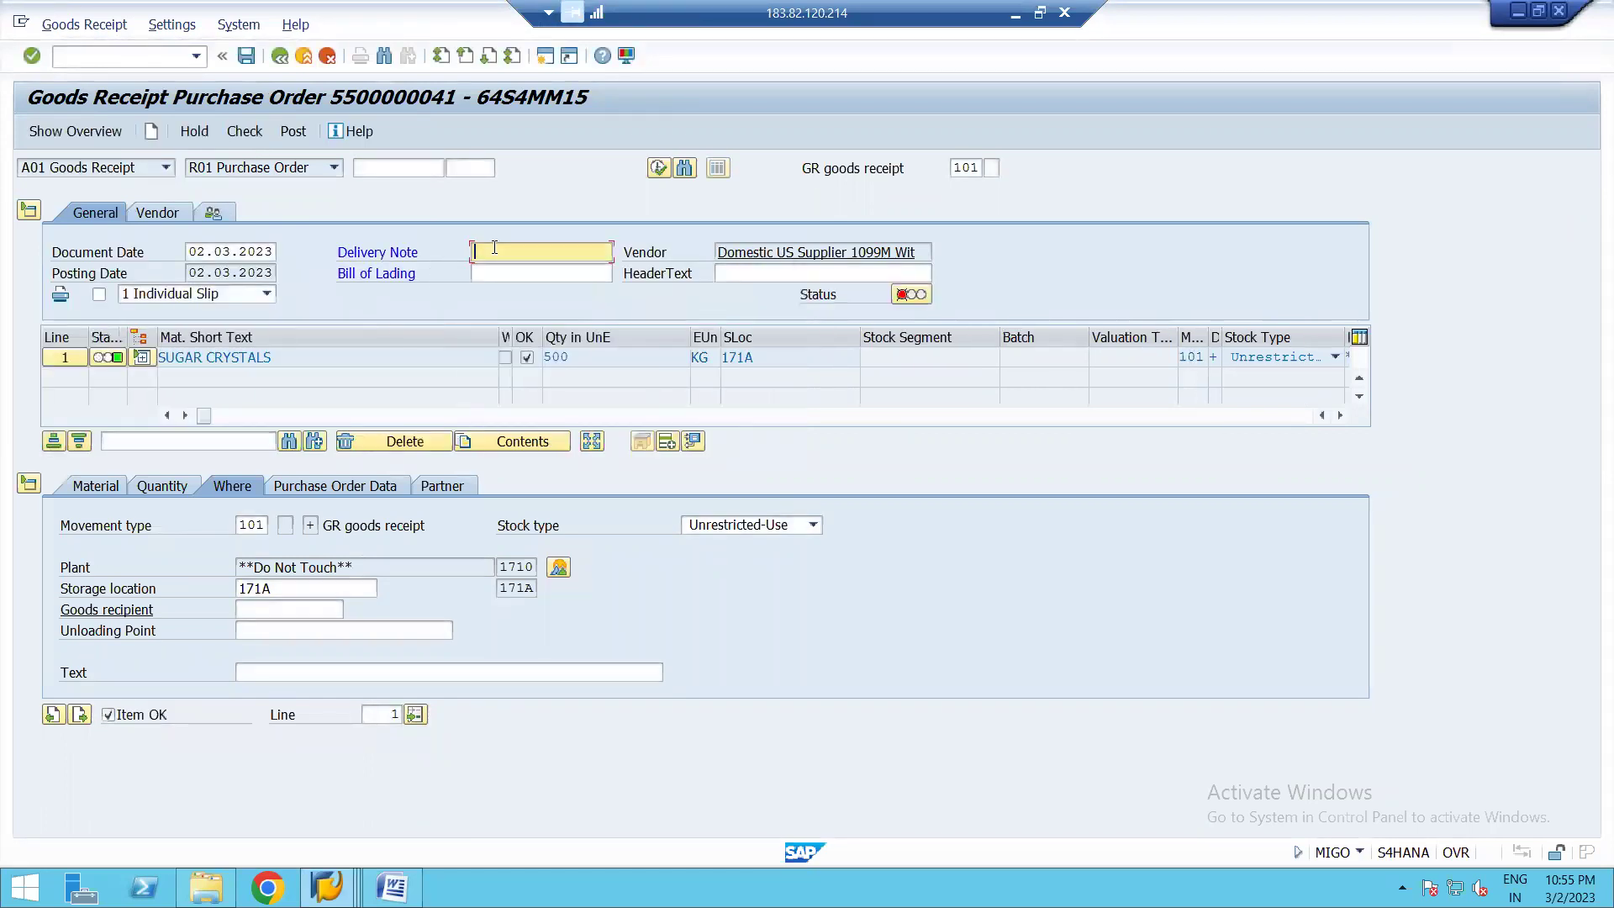
pyautogui.write('TEST')
pyautogui.press('Tab')
pyautogui.write('TEST')
pyautogui.press('Return')
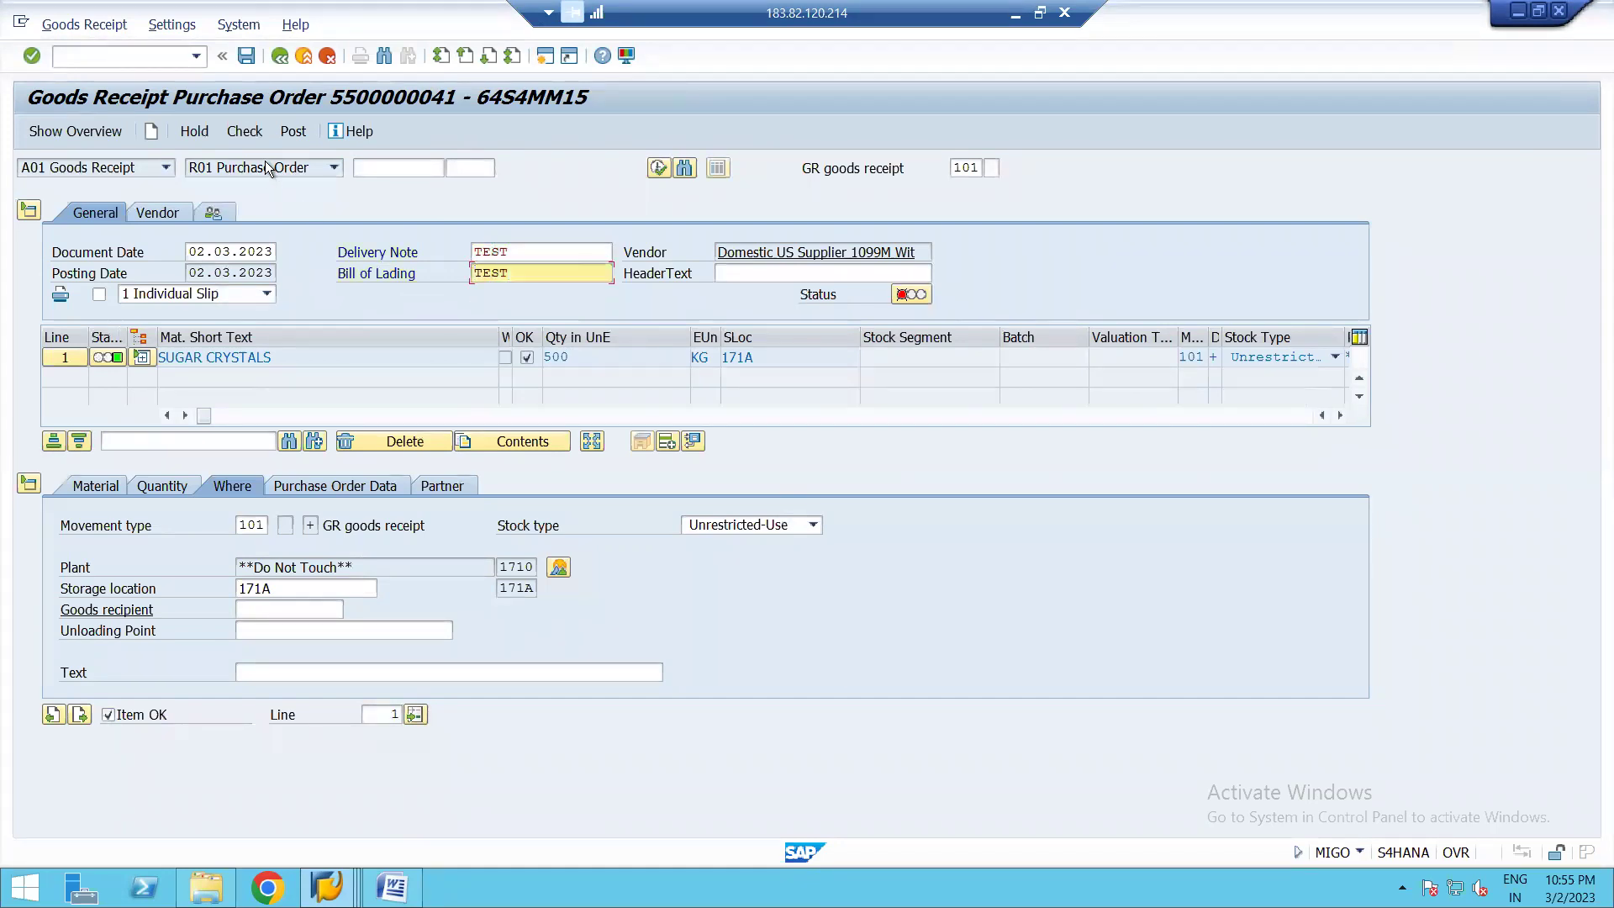
# - Check the completed goods receipt again, try to post it, and close the message log
pyautogui.click(249, 131)
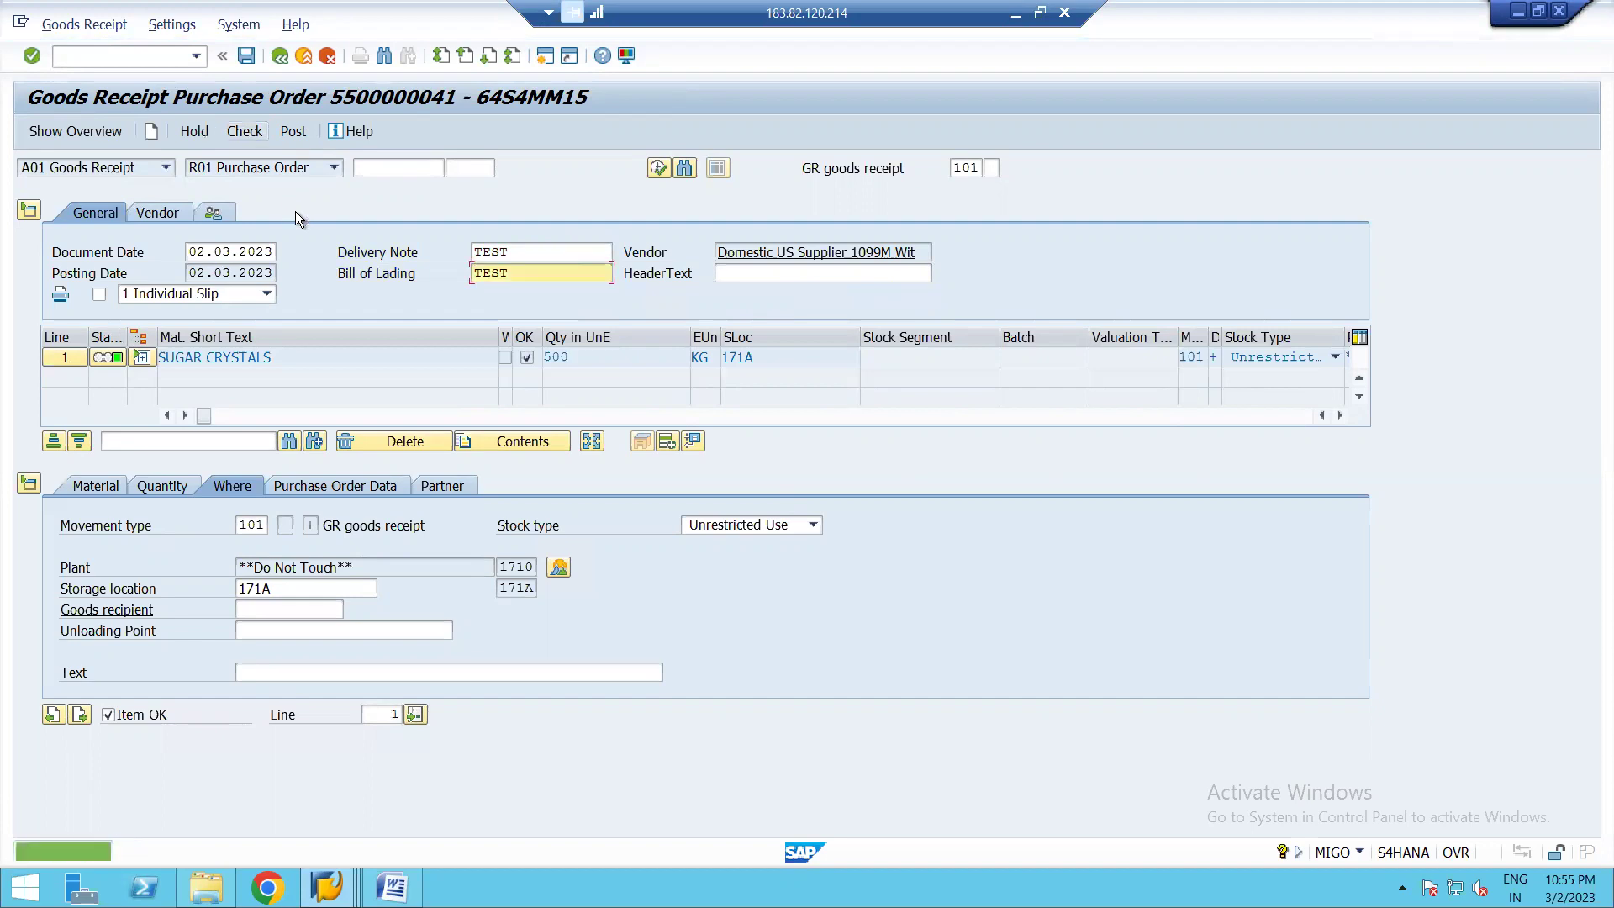
pyautogui.click(293, 131)
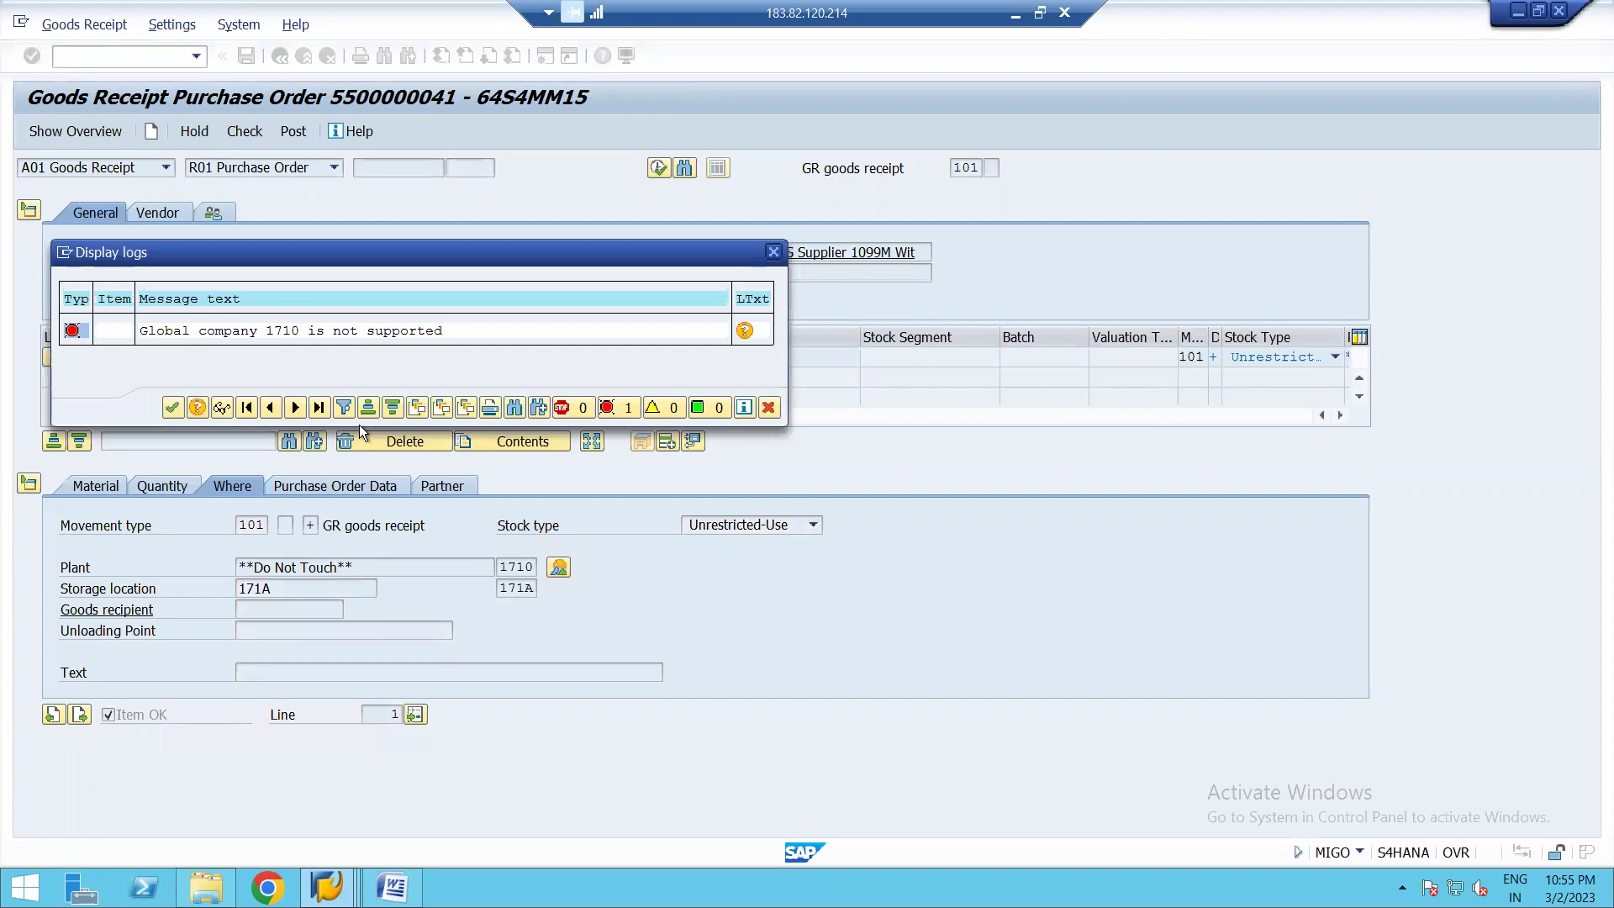
pyautogui.press('Return')
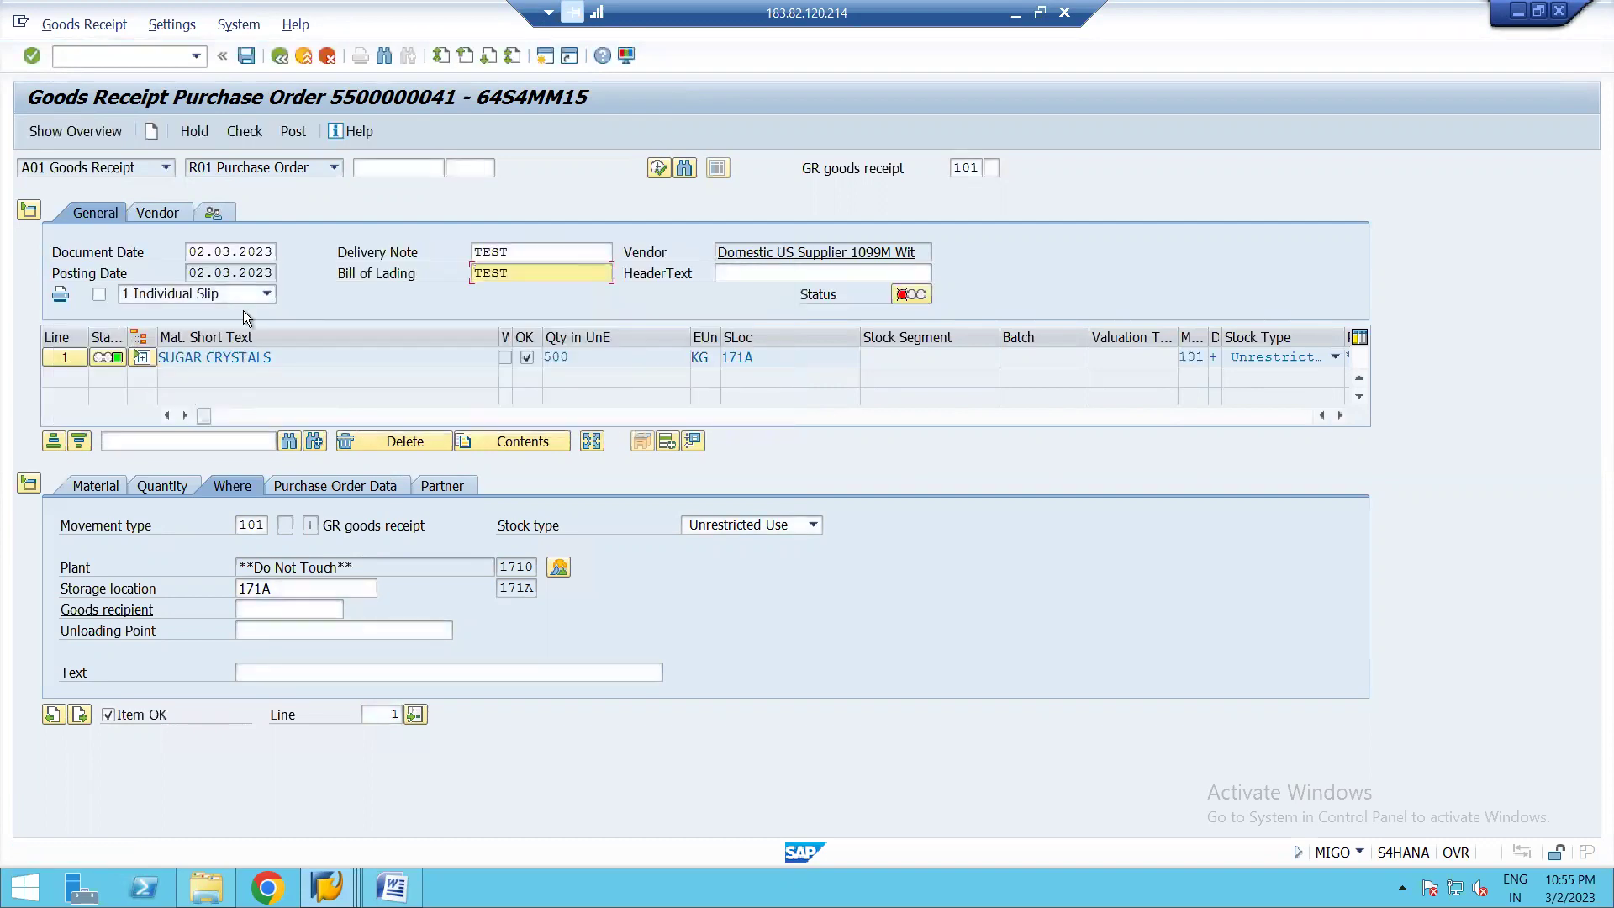
# - Retry posting the goods receipt and read the long text of the logged error message
pyautogui.click(290, 130)
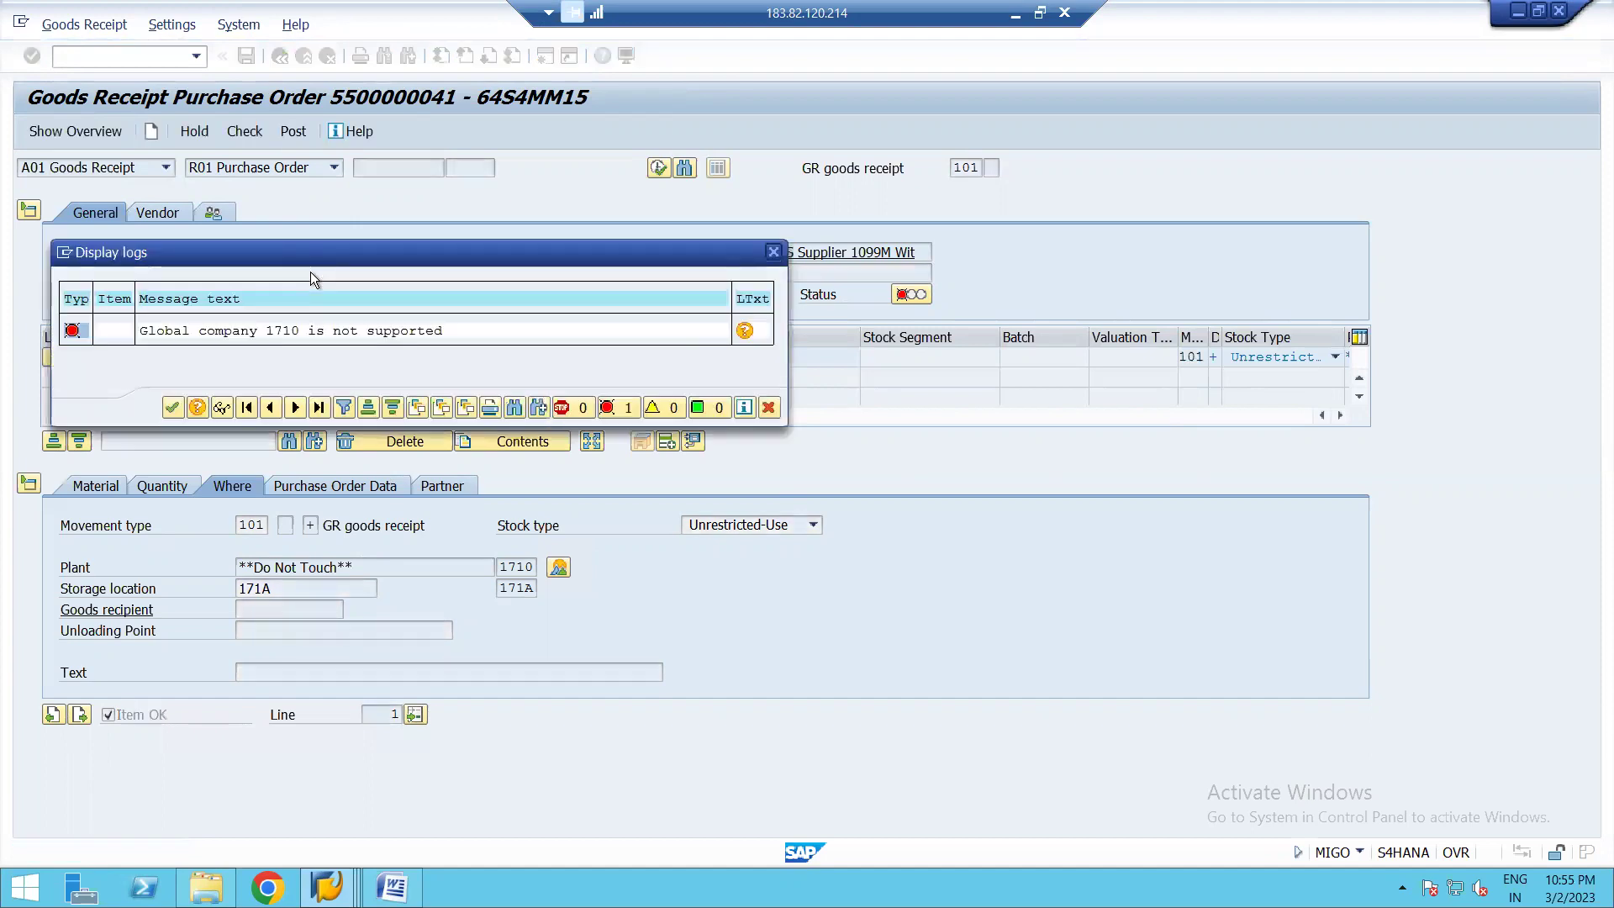
pyautogui.doubleClick(244, 332)
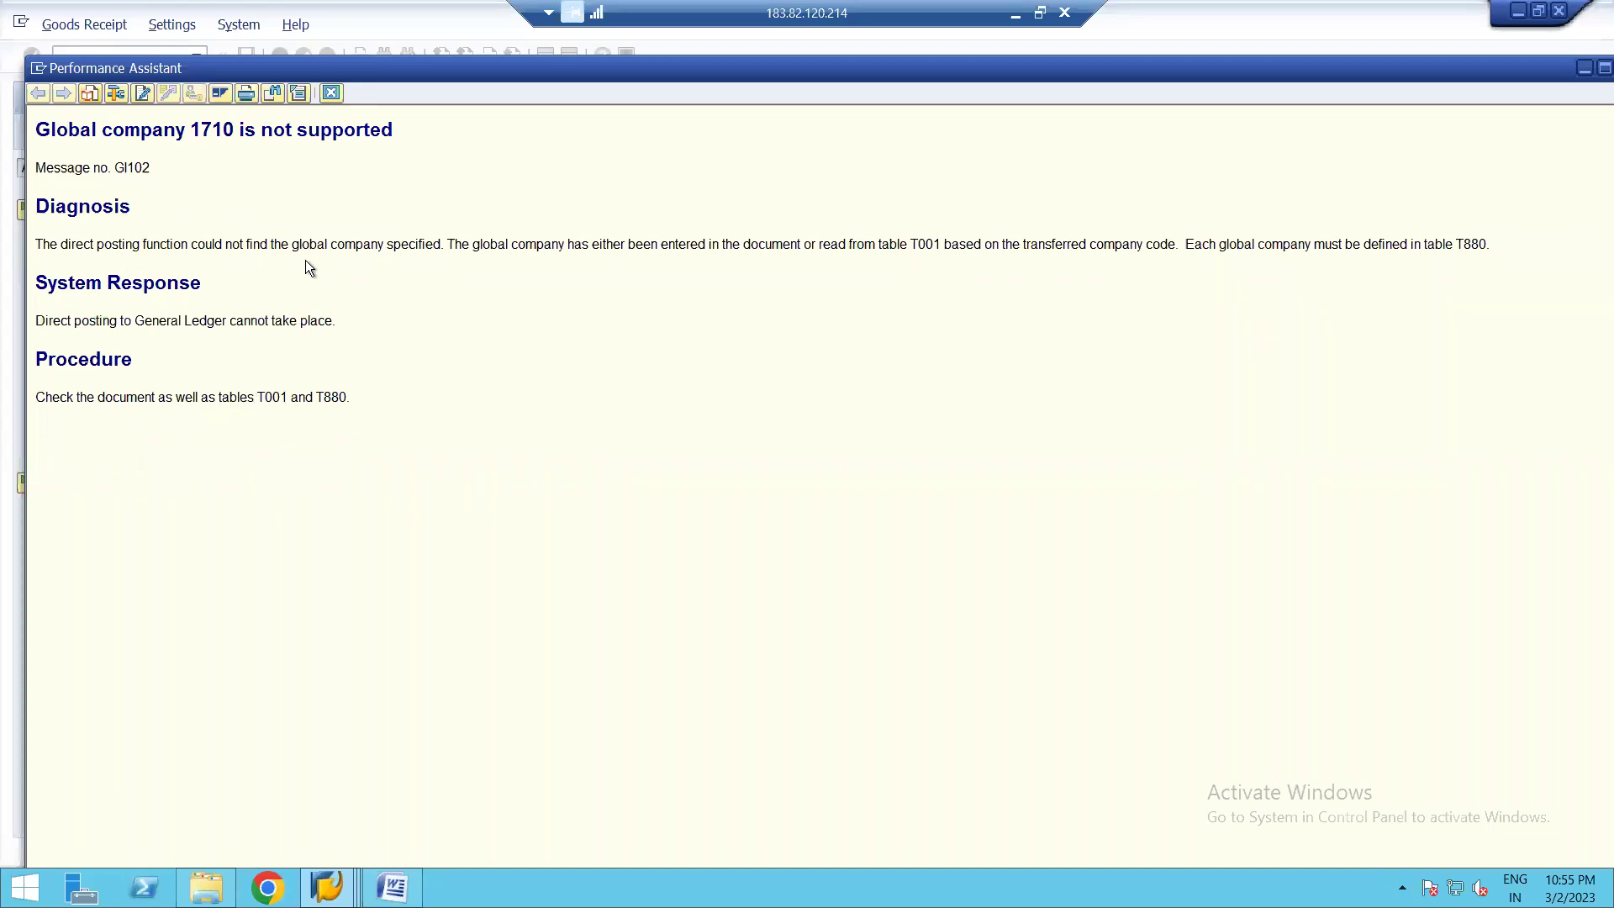
pyautogui.click(331, 93)
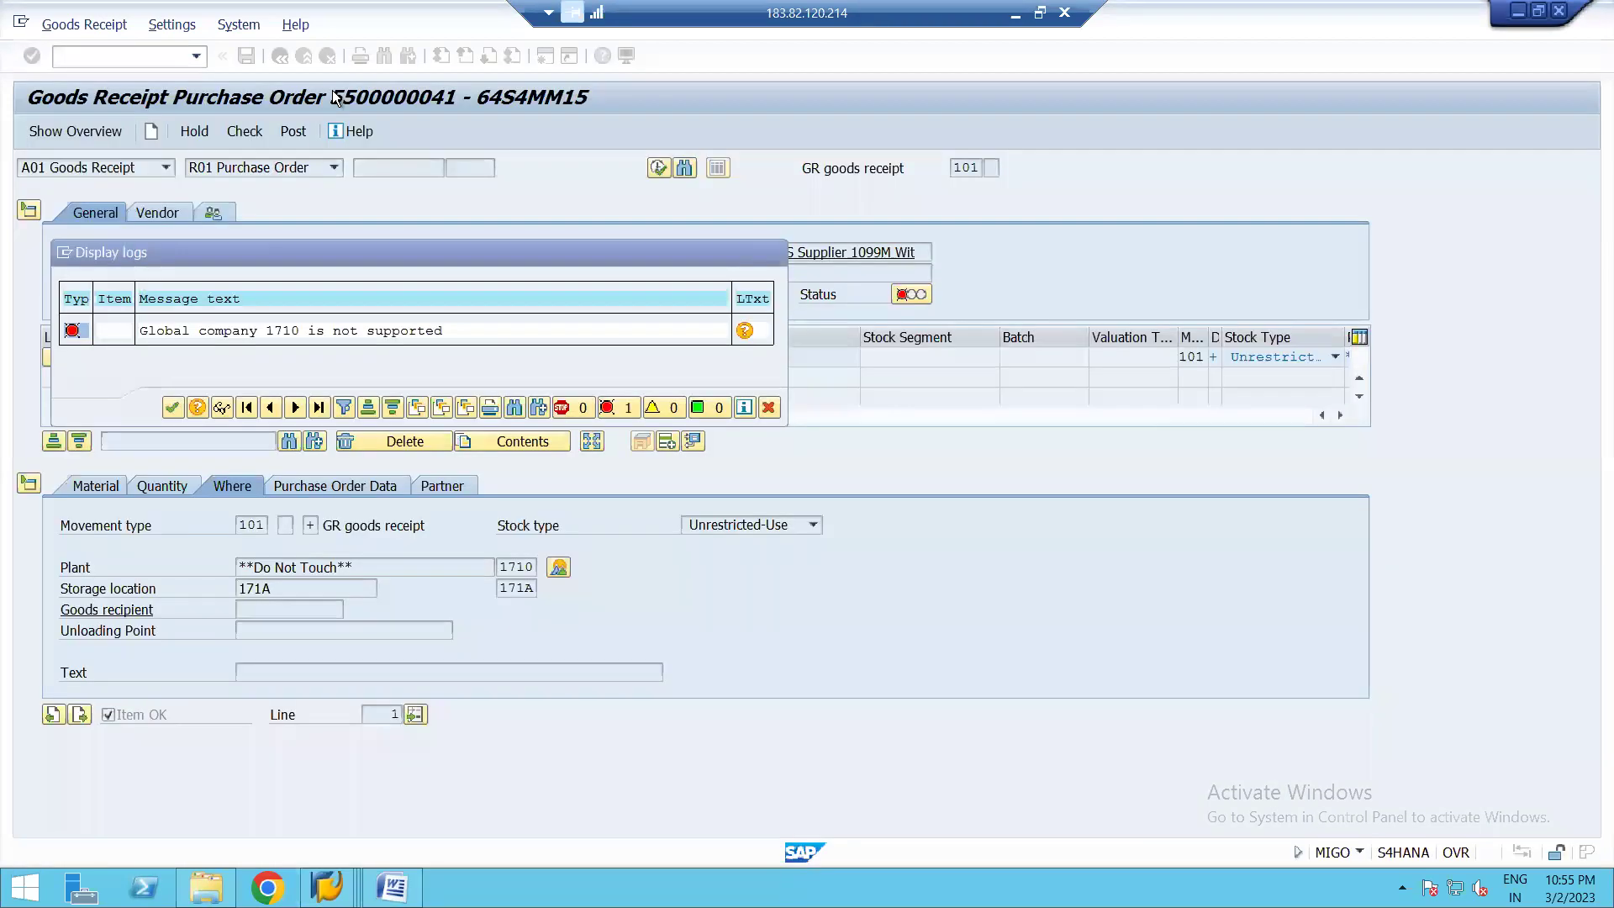
pyautogui.click(773, 252)
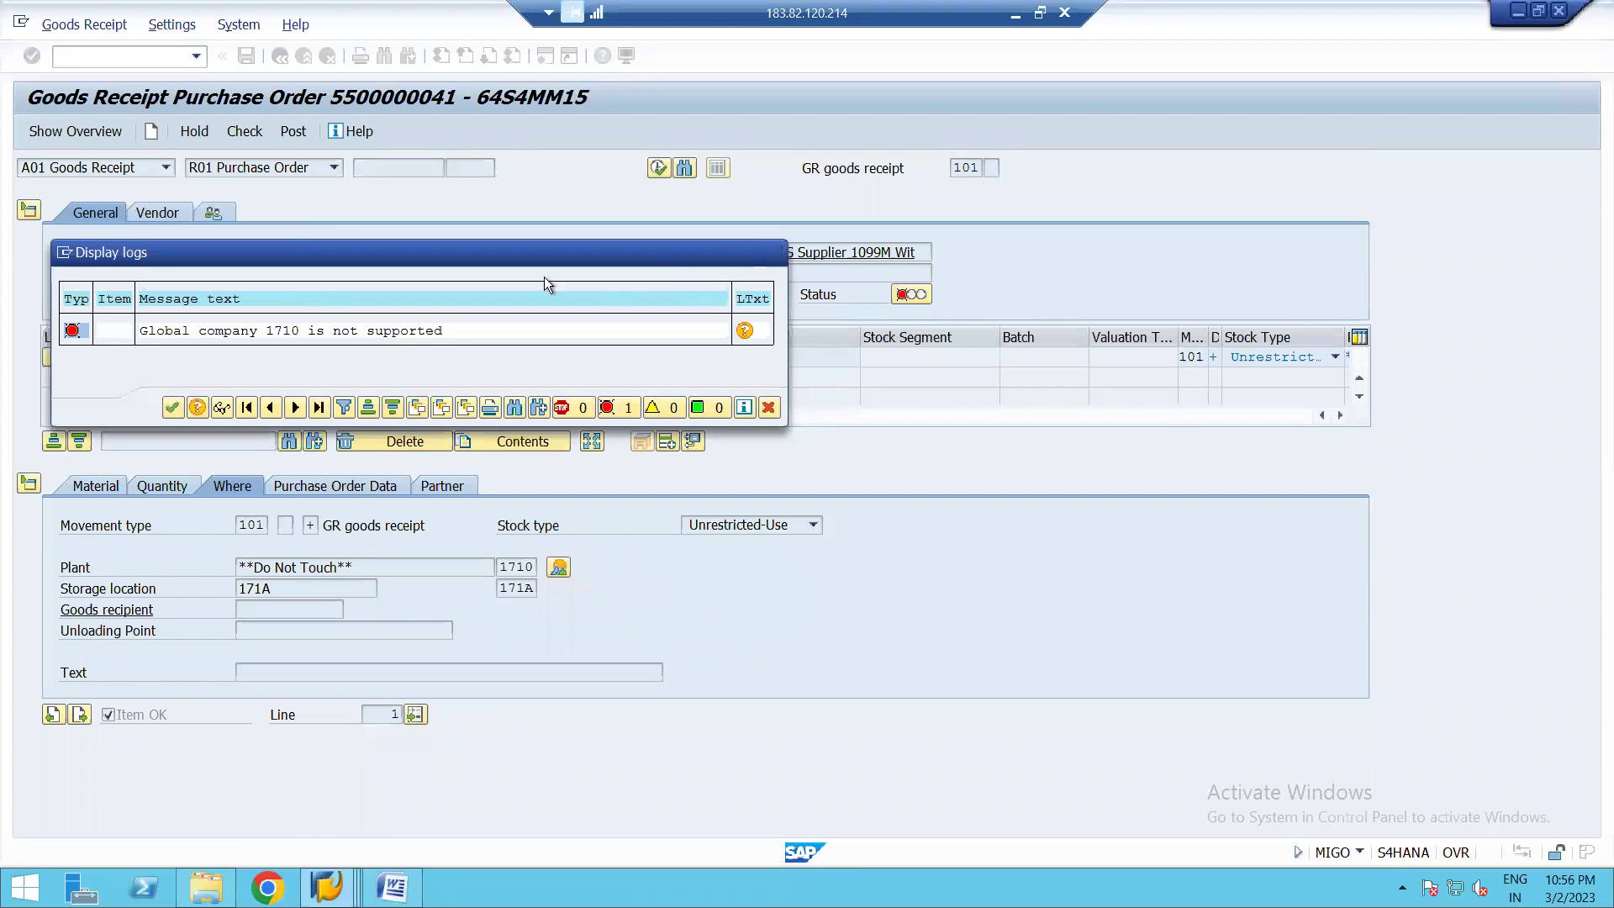
# - Exit the goods receipt without saving and switch back to the scheduling agreement's delivery schedule session
pyautogui.click(280, 56)
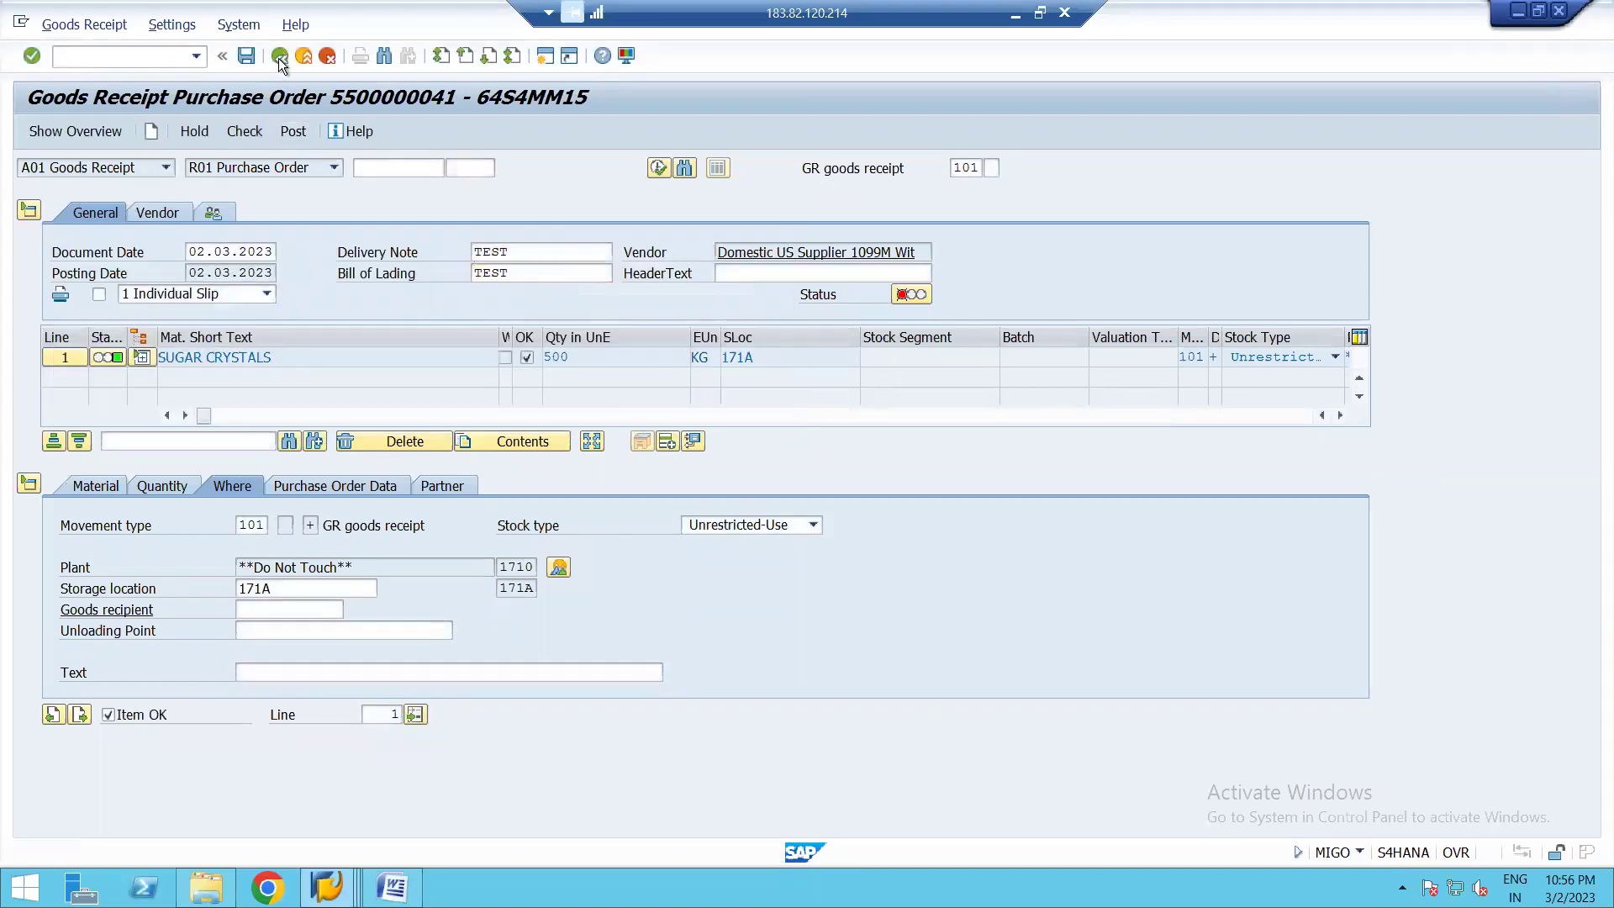
pyautogui.click(415, 369)
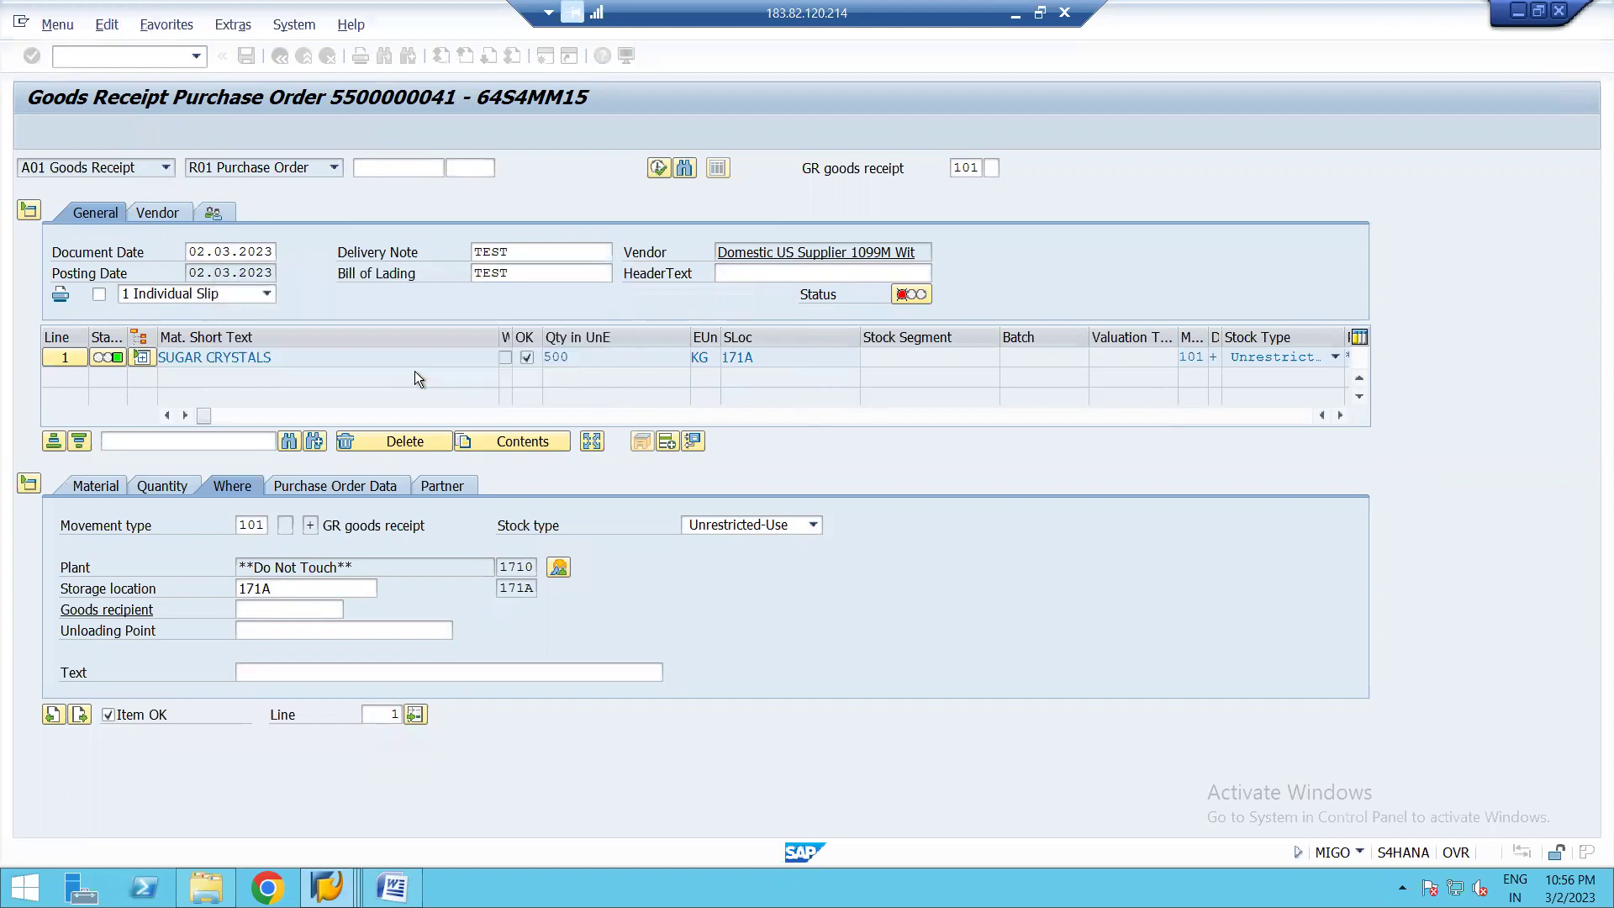
pyautogui.click(326, 886)
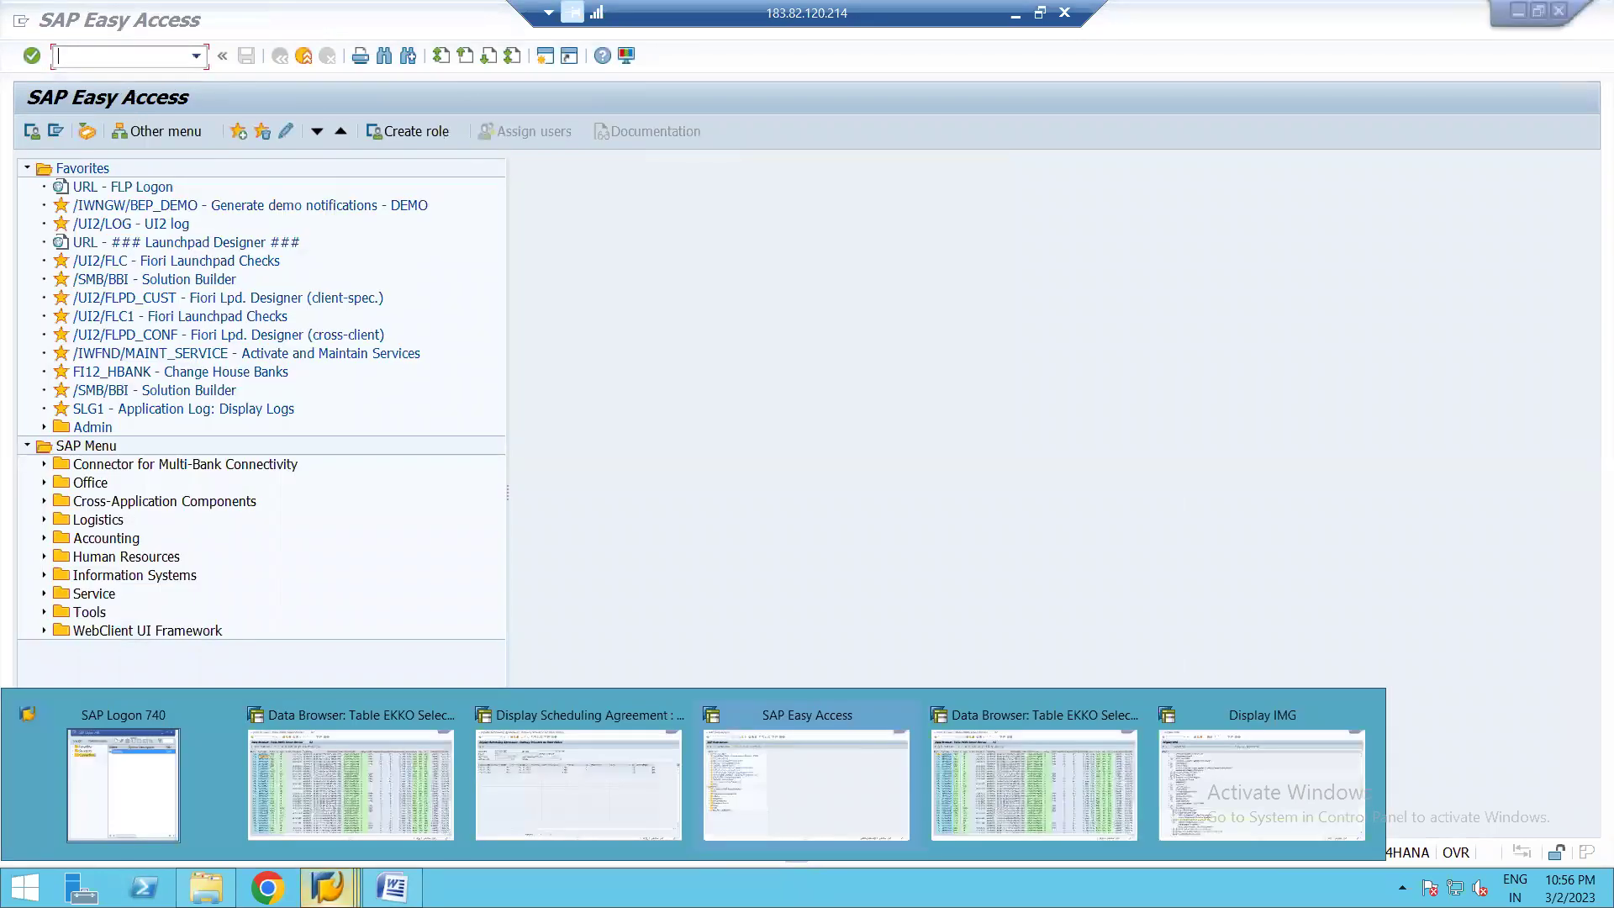
pyautogui.click(586, 784)
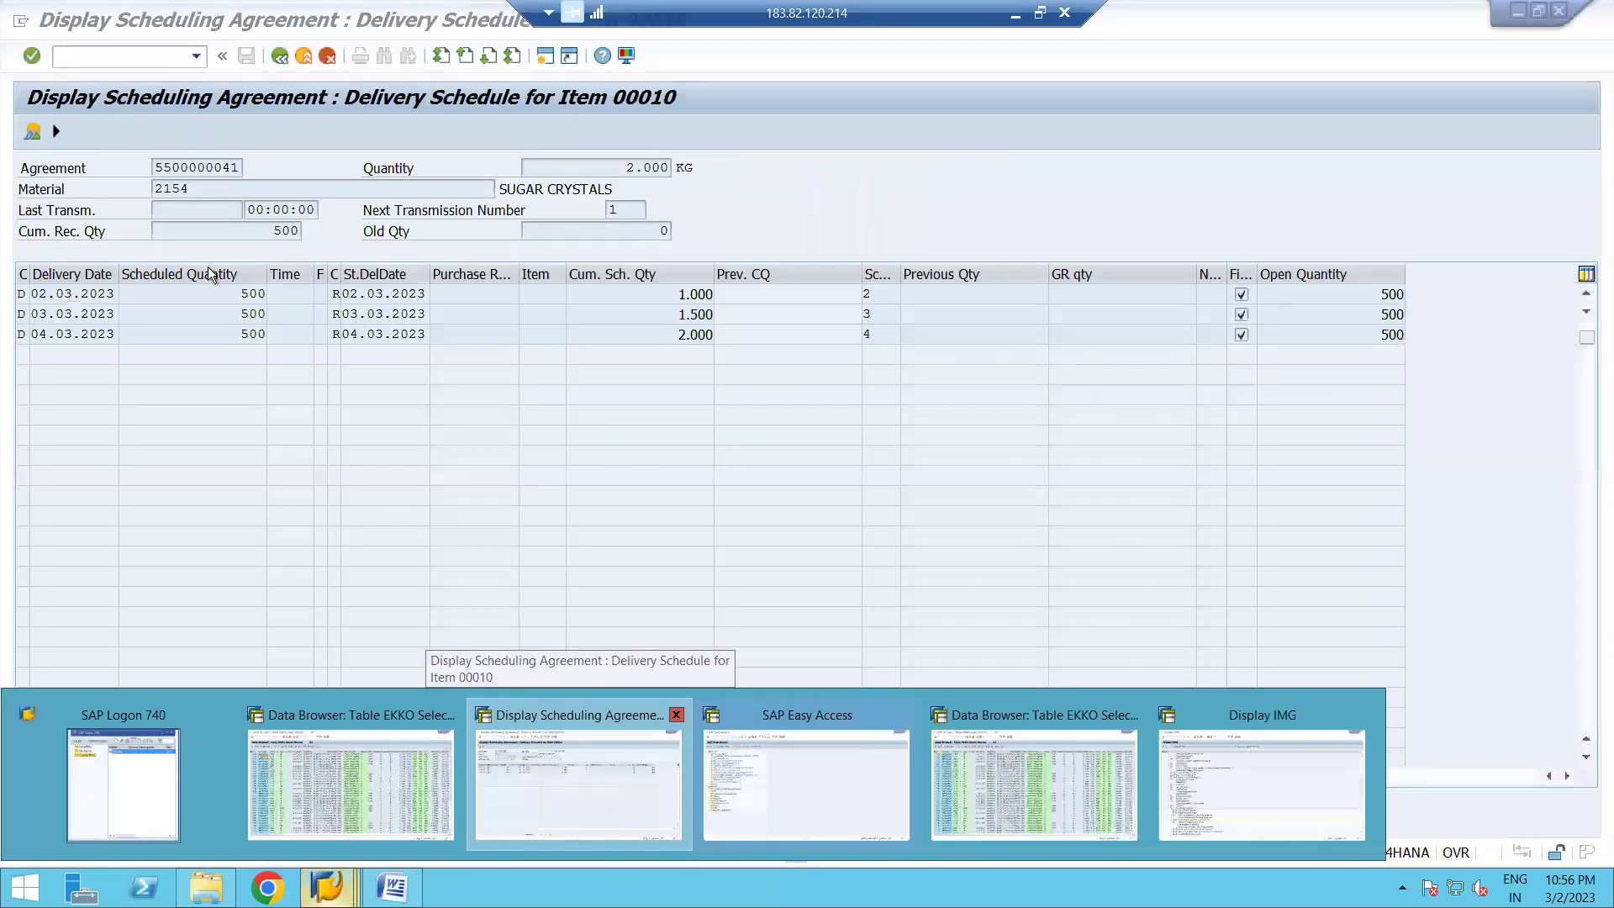
# - Examine the purchase order history of item 10 from the item overview, and return to the overview
pyautogui.click(281, 56)
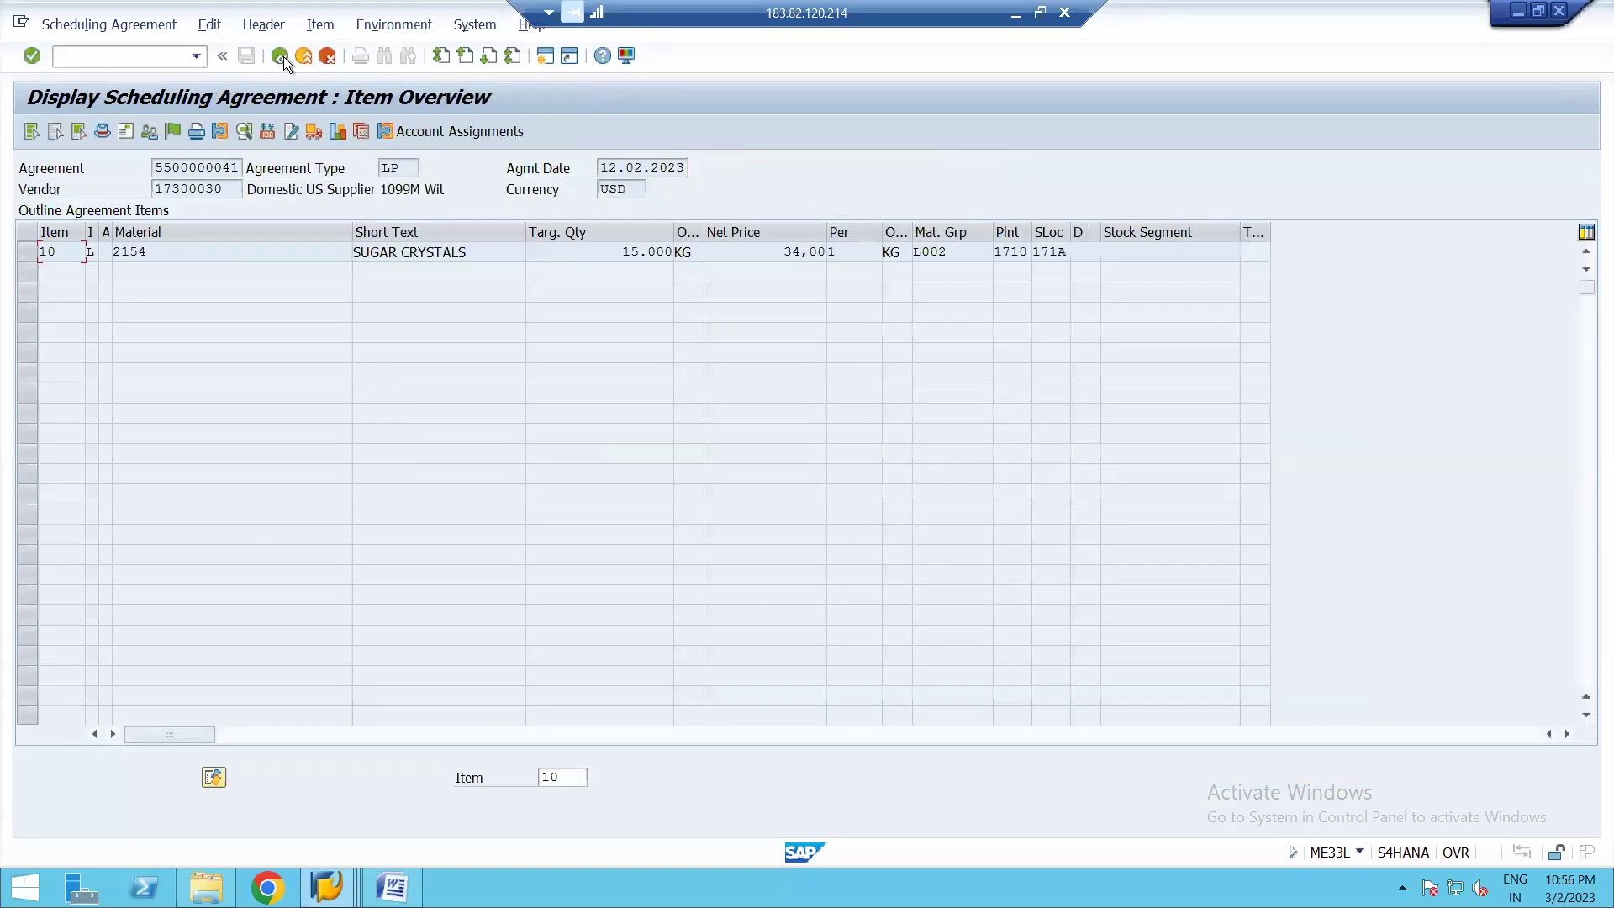
pyautogui.click(27, 255)
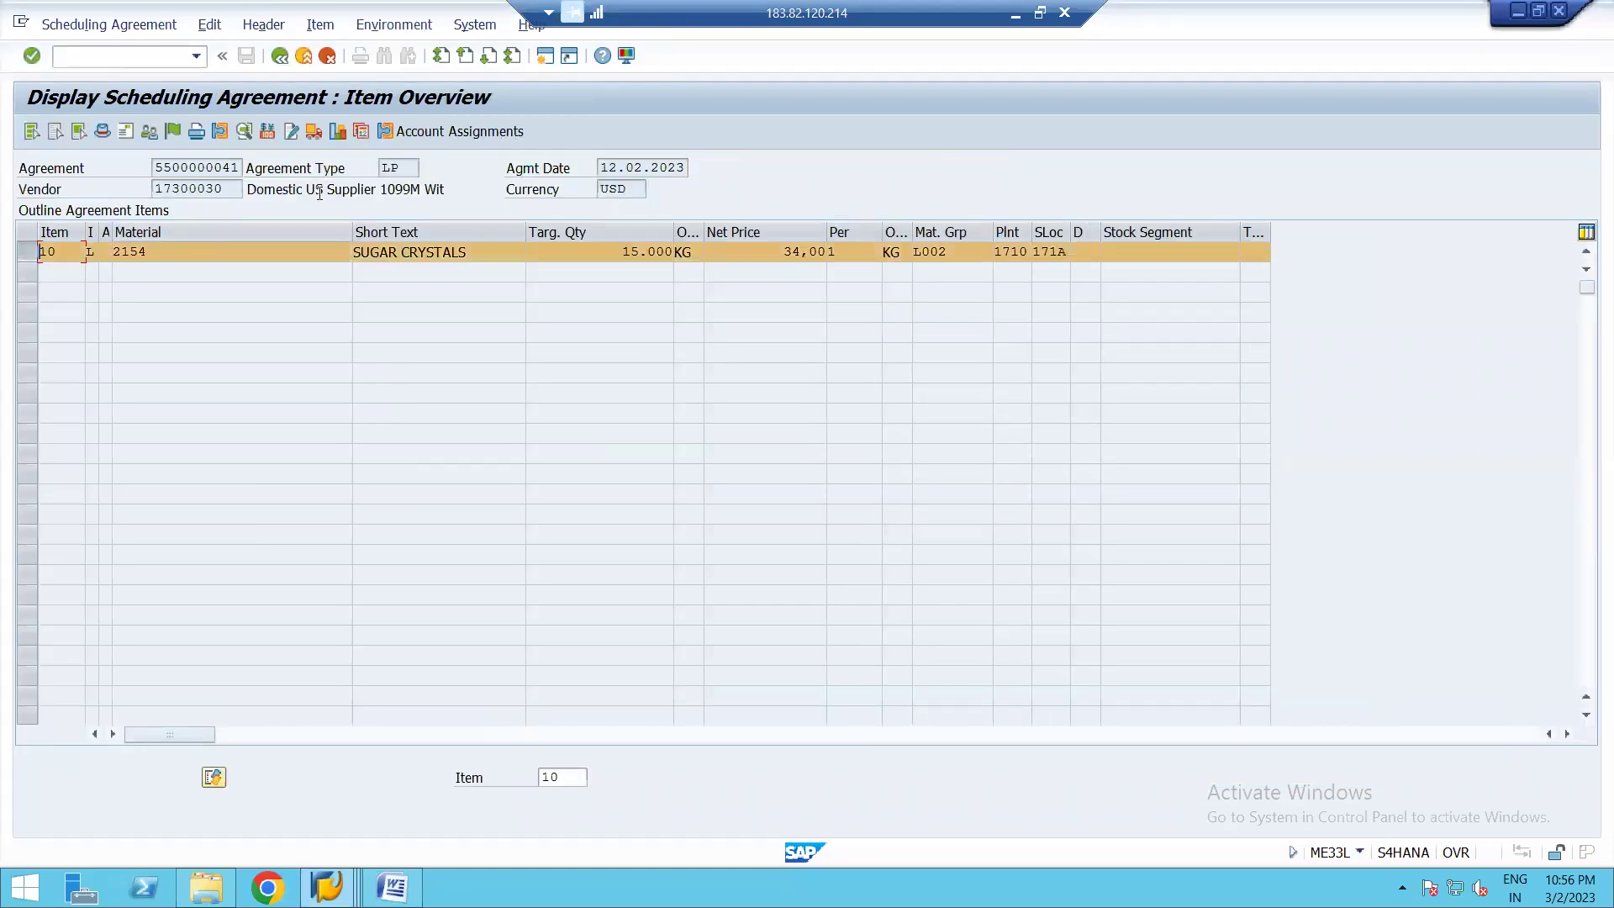
pyautogui.click(337, 134)
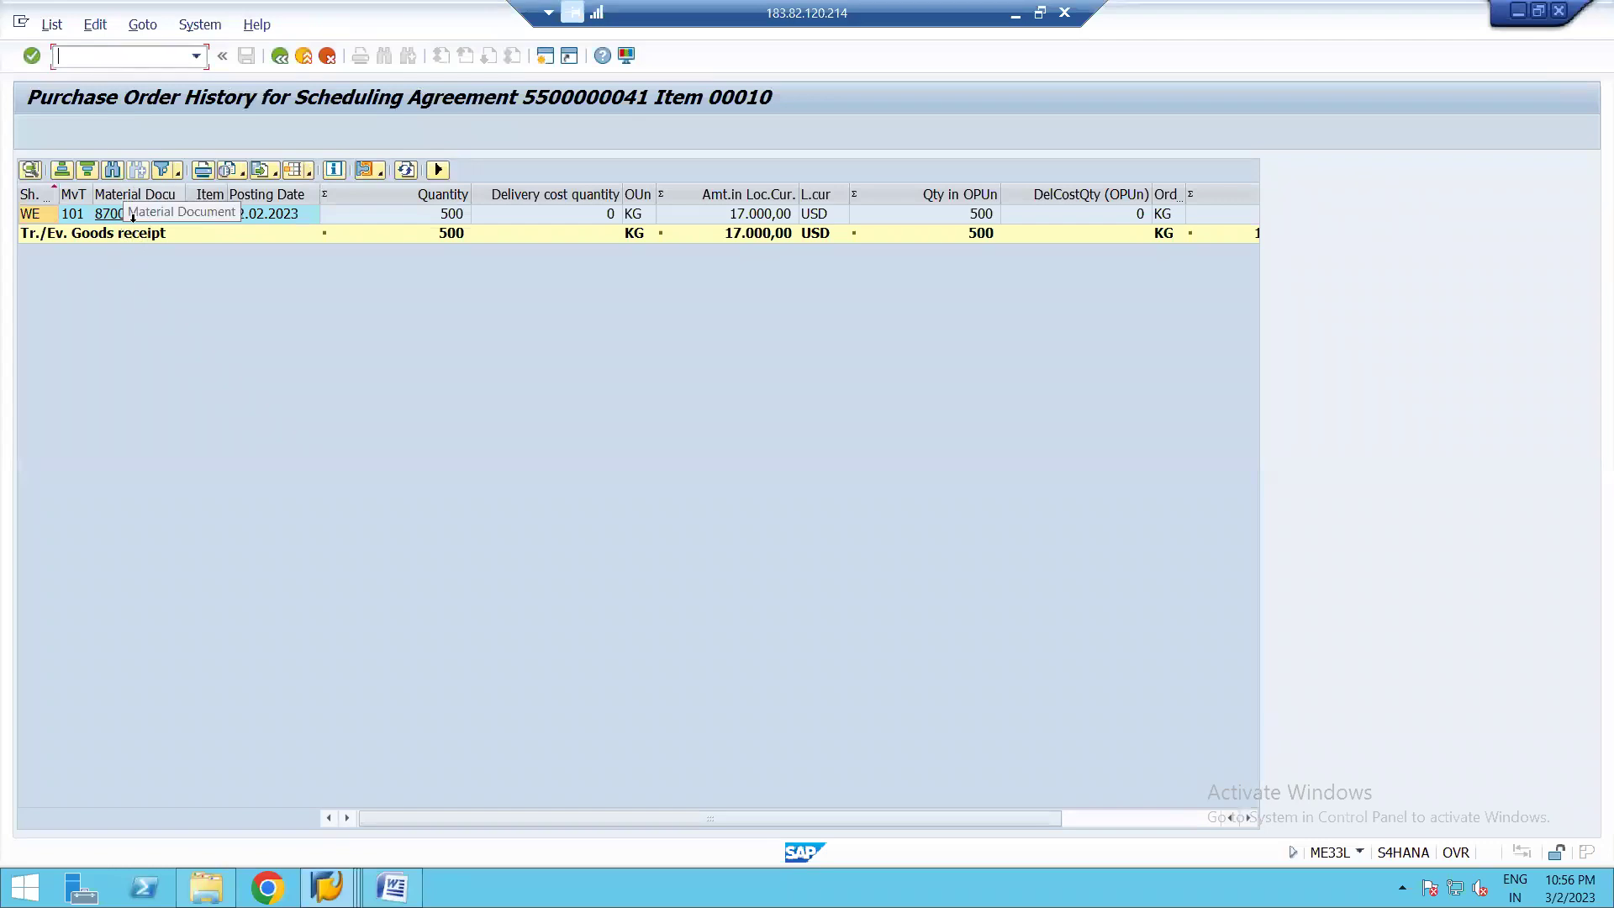
pyautogui.click(219, 310)
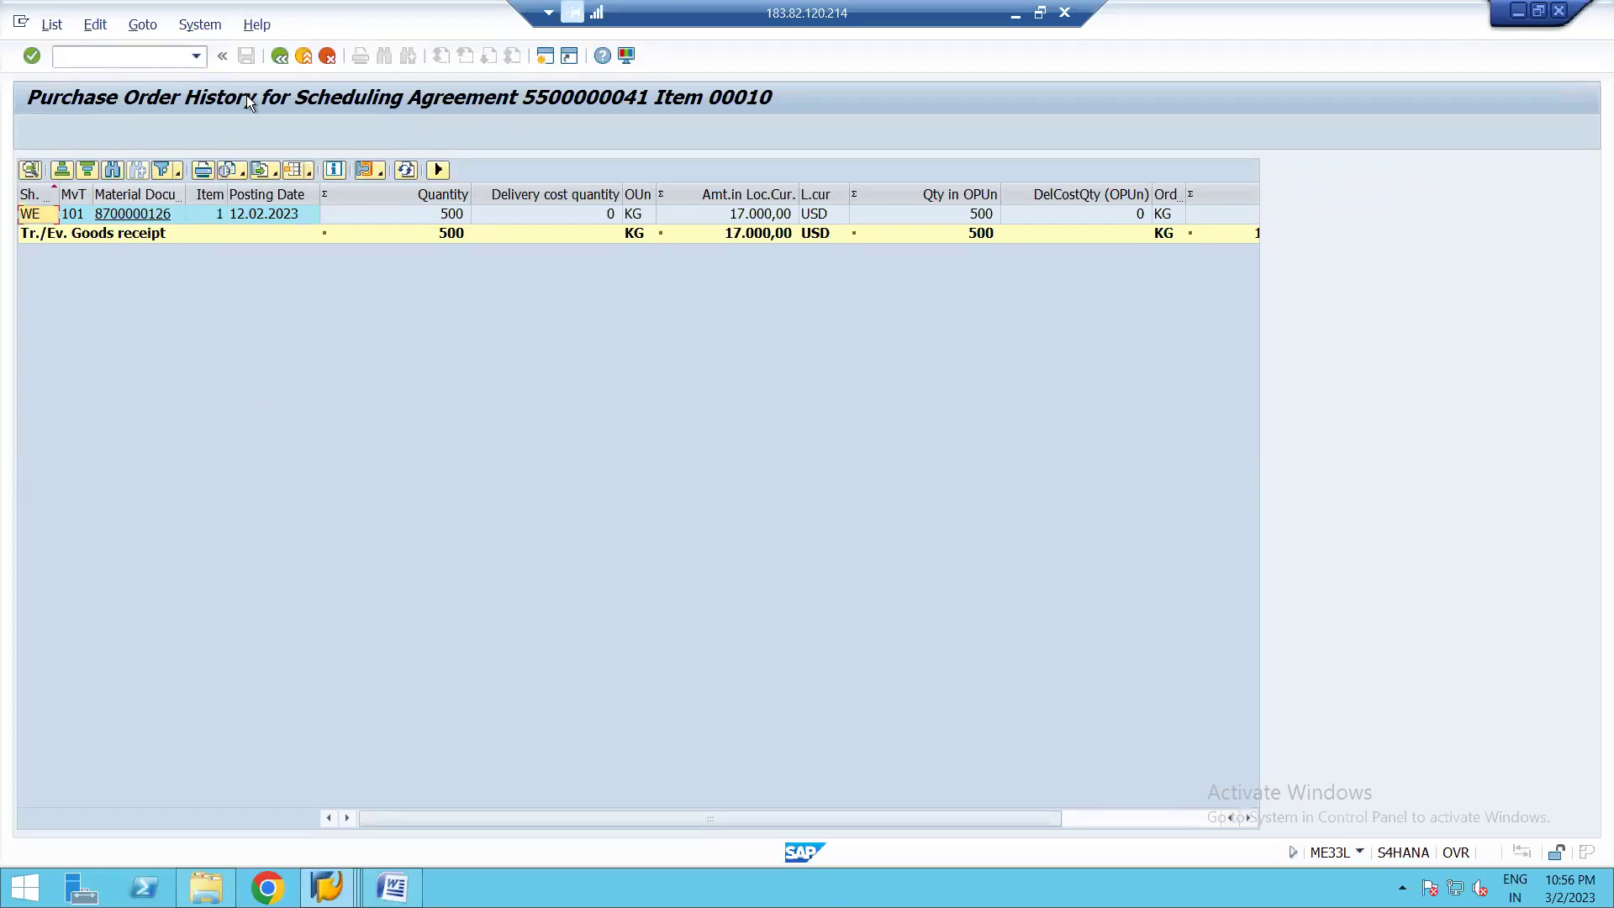
pyautogui.click(278, 57)
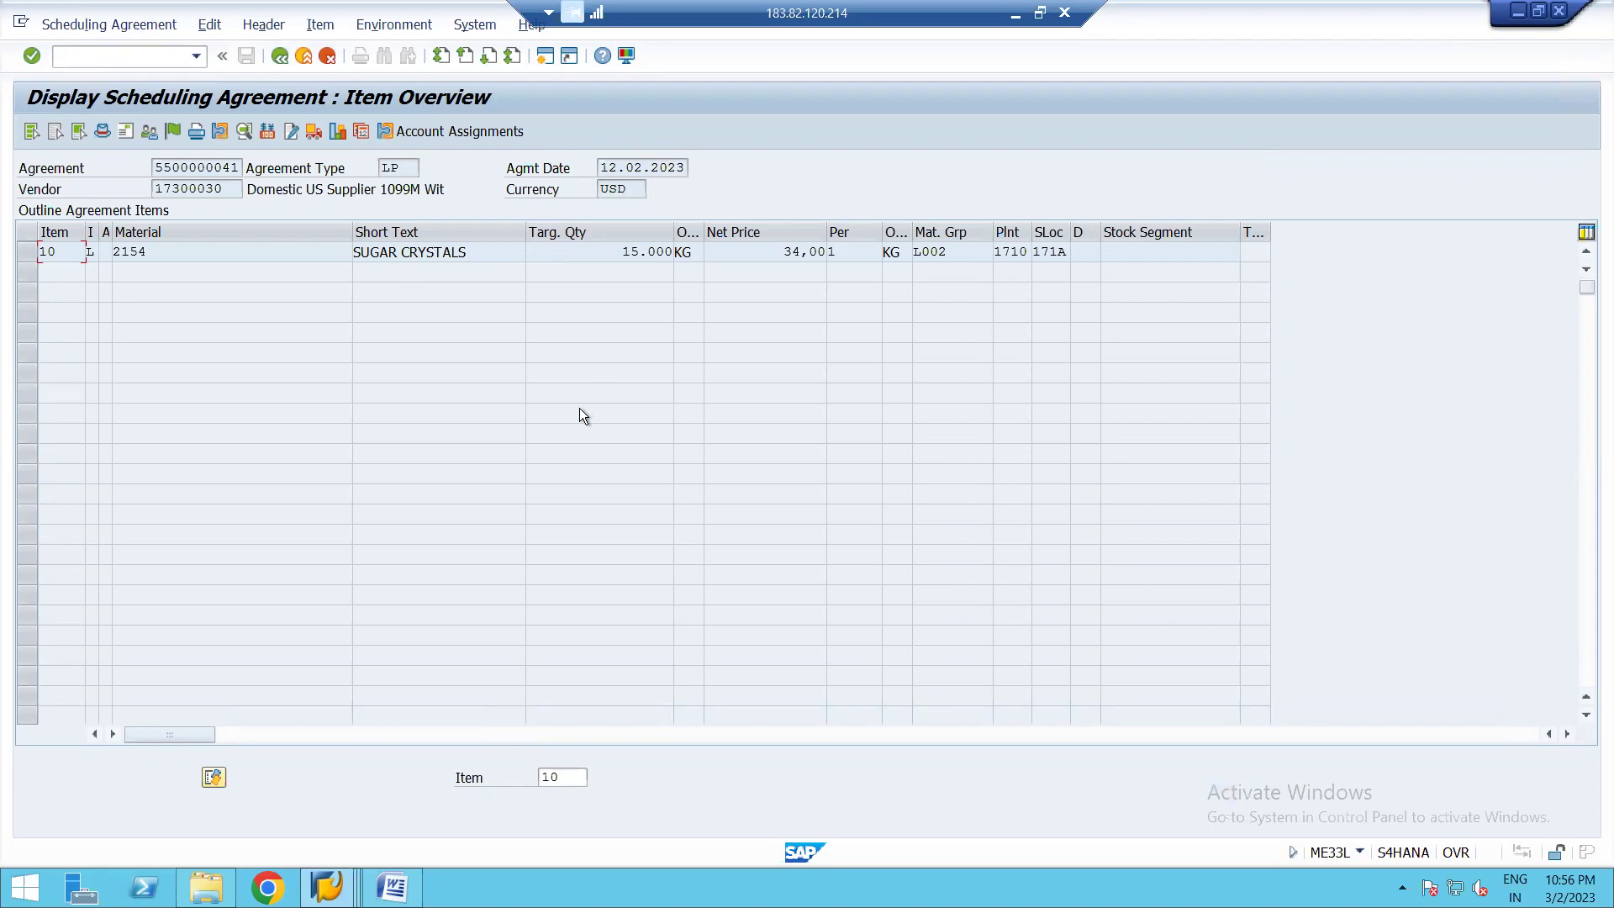
# - Switch to the Word notes and review questions Q5 to Q7 down to the end of the document
pyautogui.click(392, 887)
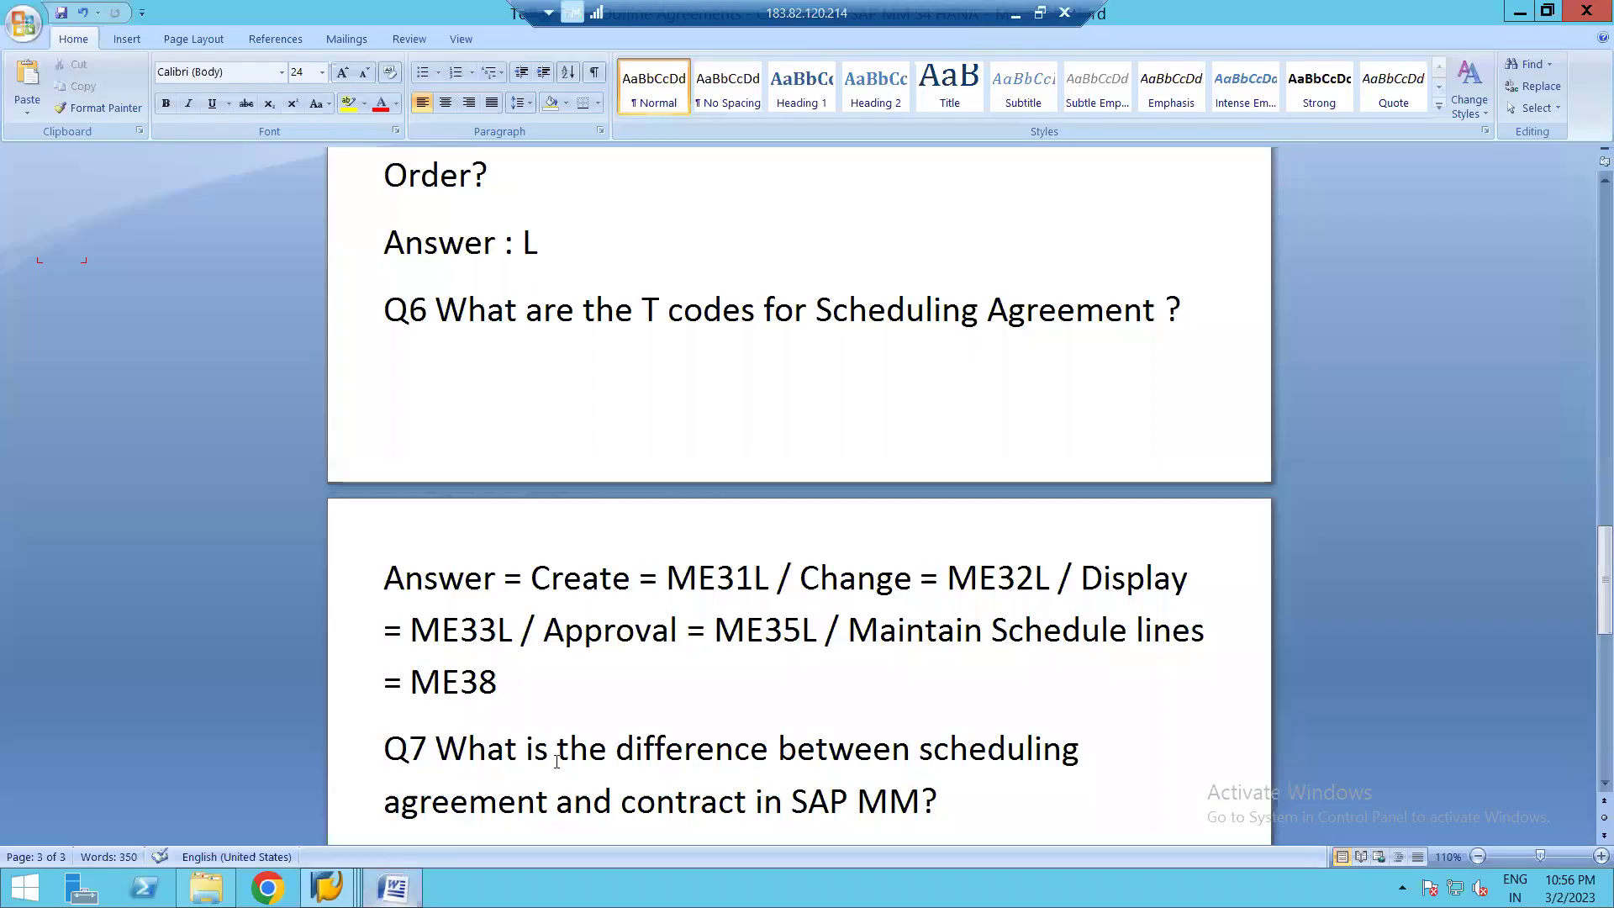
pyautogui.click(590, 731)
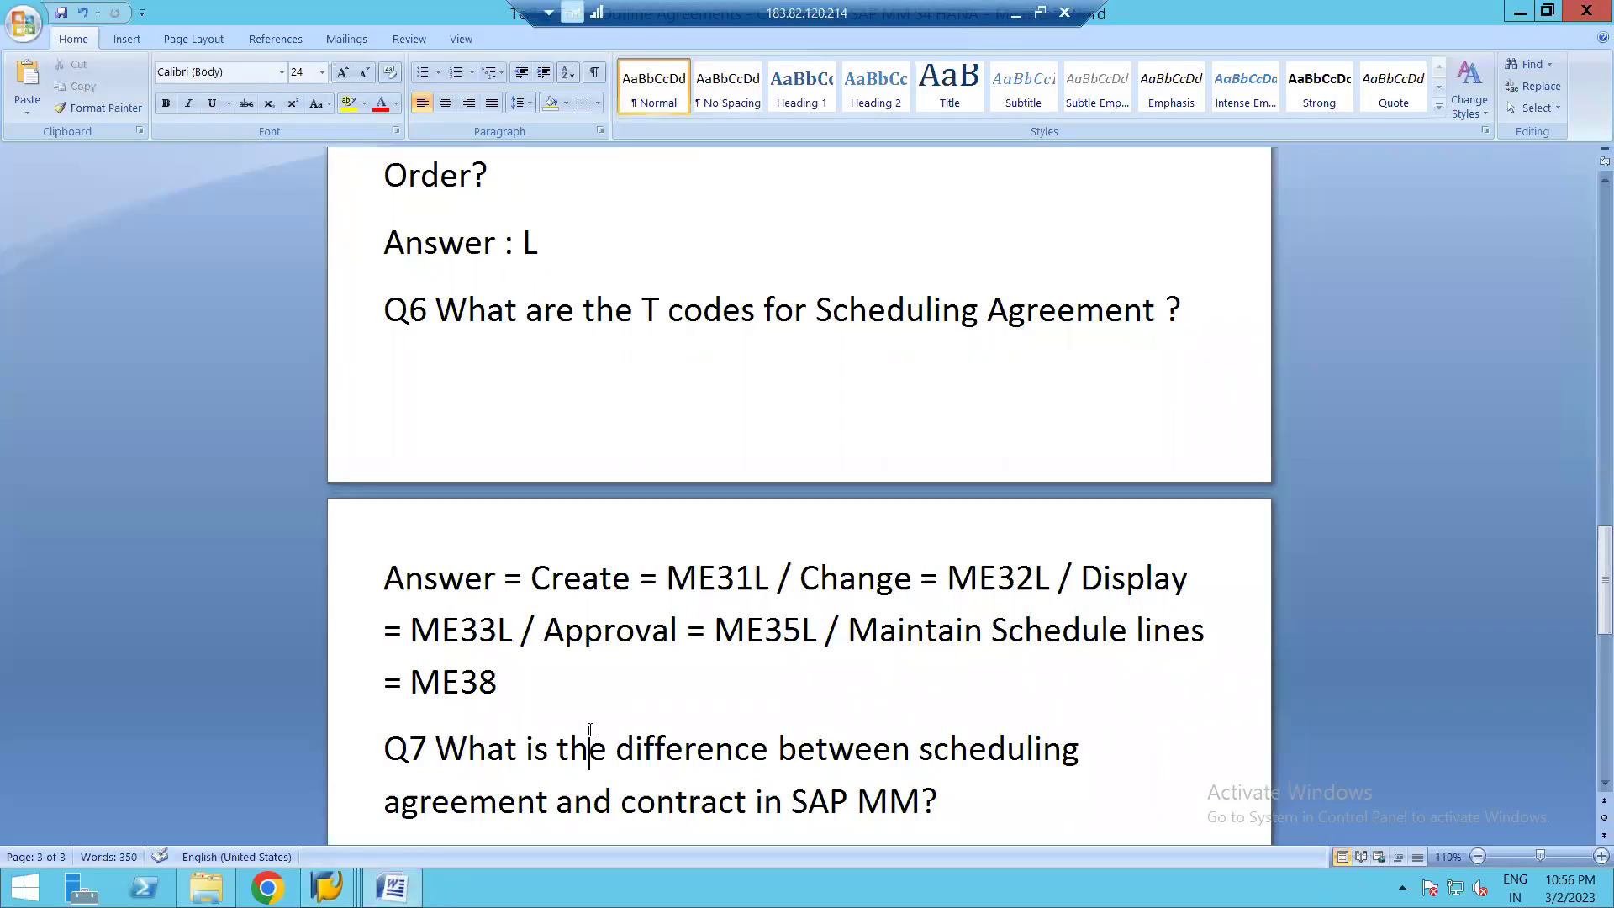
pyautogui.hotkey('ctrl', 'v')
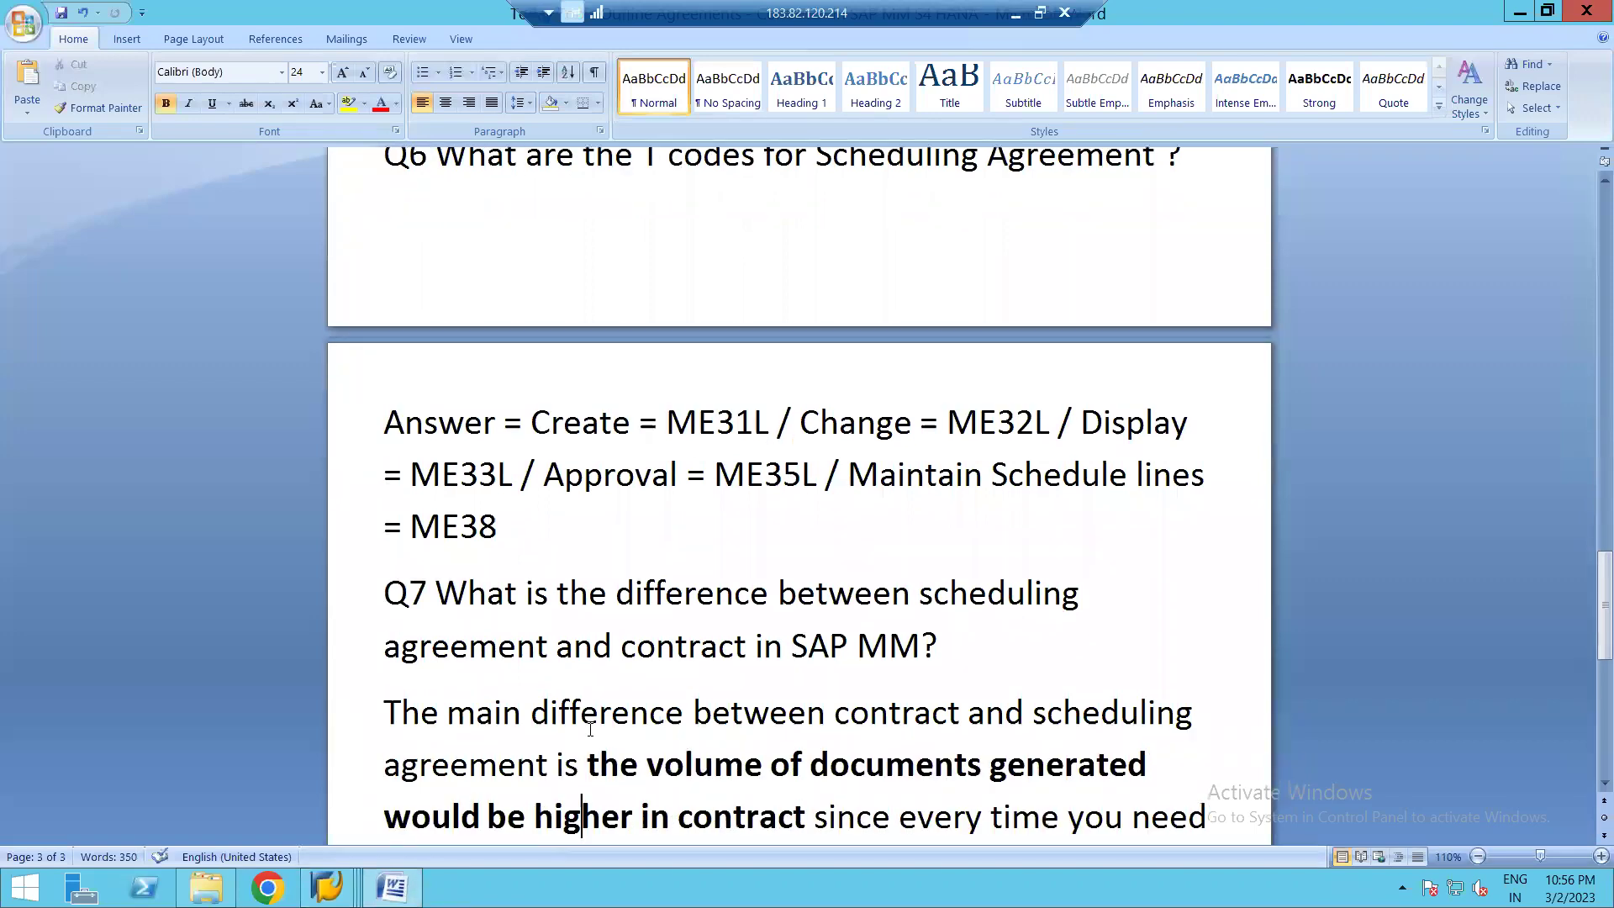
pyautogui.click(513, 168)
pyautogui.scroll(3, 515, 180)
pyautogui.click(514, 180)
pyautogui.scroll(1, 514, 180)
pyautogui.click(514, 180)
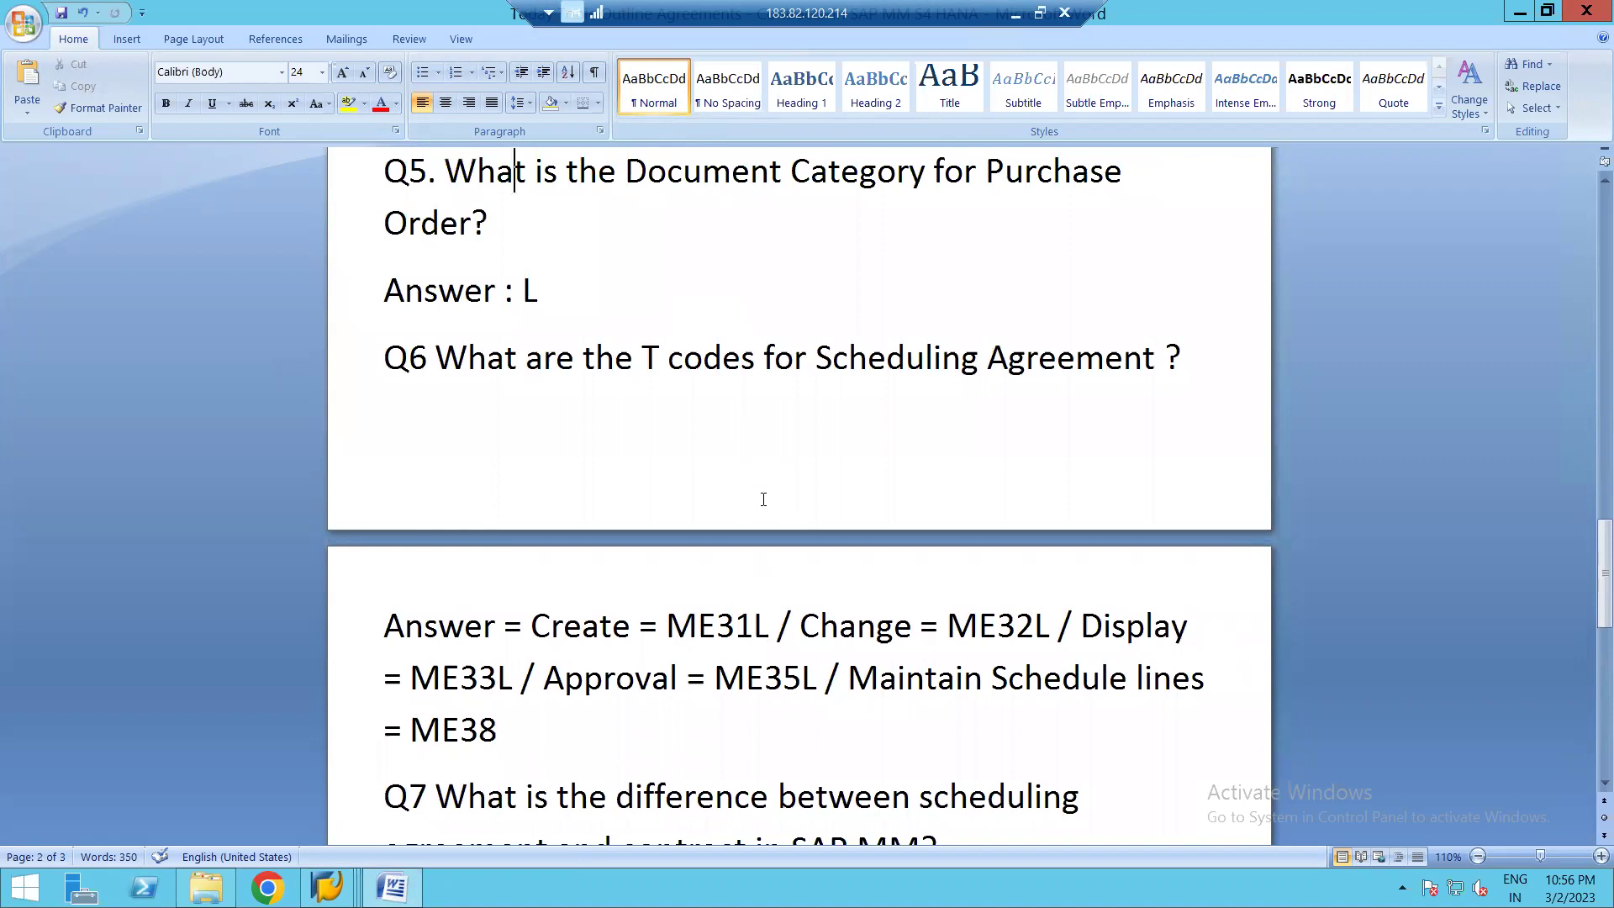
pyautogui.click(686, 669)
pyautogui.press('Down')
pyautogui.press('Down')
pyautogui.press('Down')
pyautogui.press('Down')
pyautogui.press('Down')
pyautogui.press('Down')
pyautogui.press('Down')
pyautogui.press('Down')
pyautogui.press('Down')
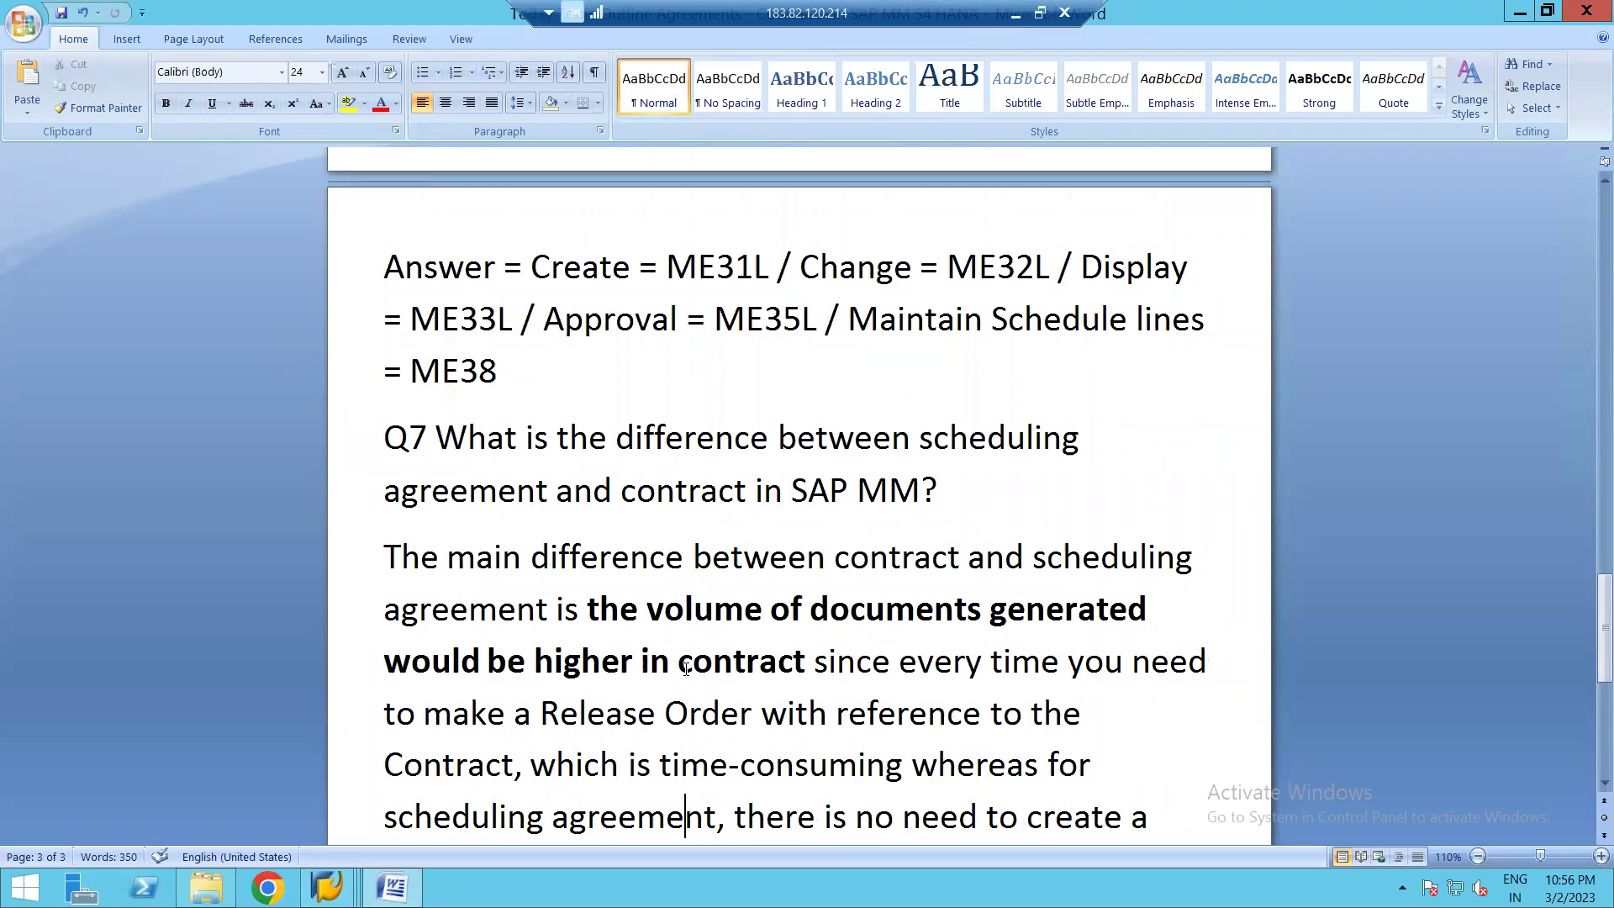
pyautogui.press('Down')
pyautogui.press('Down')
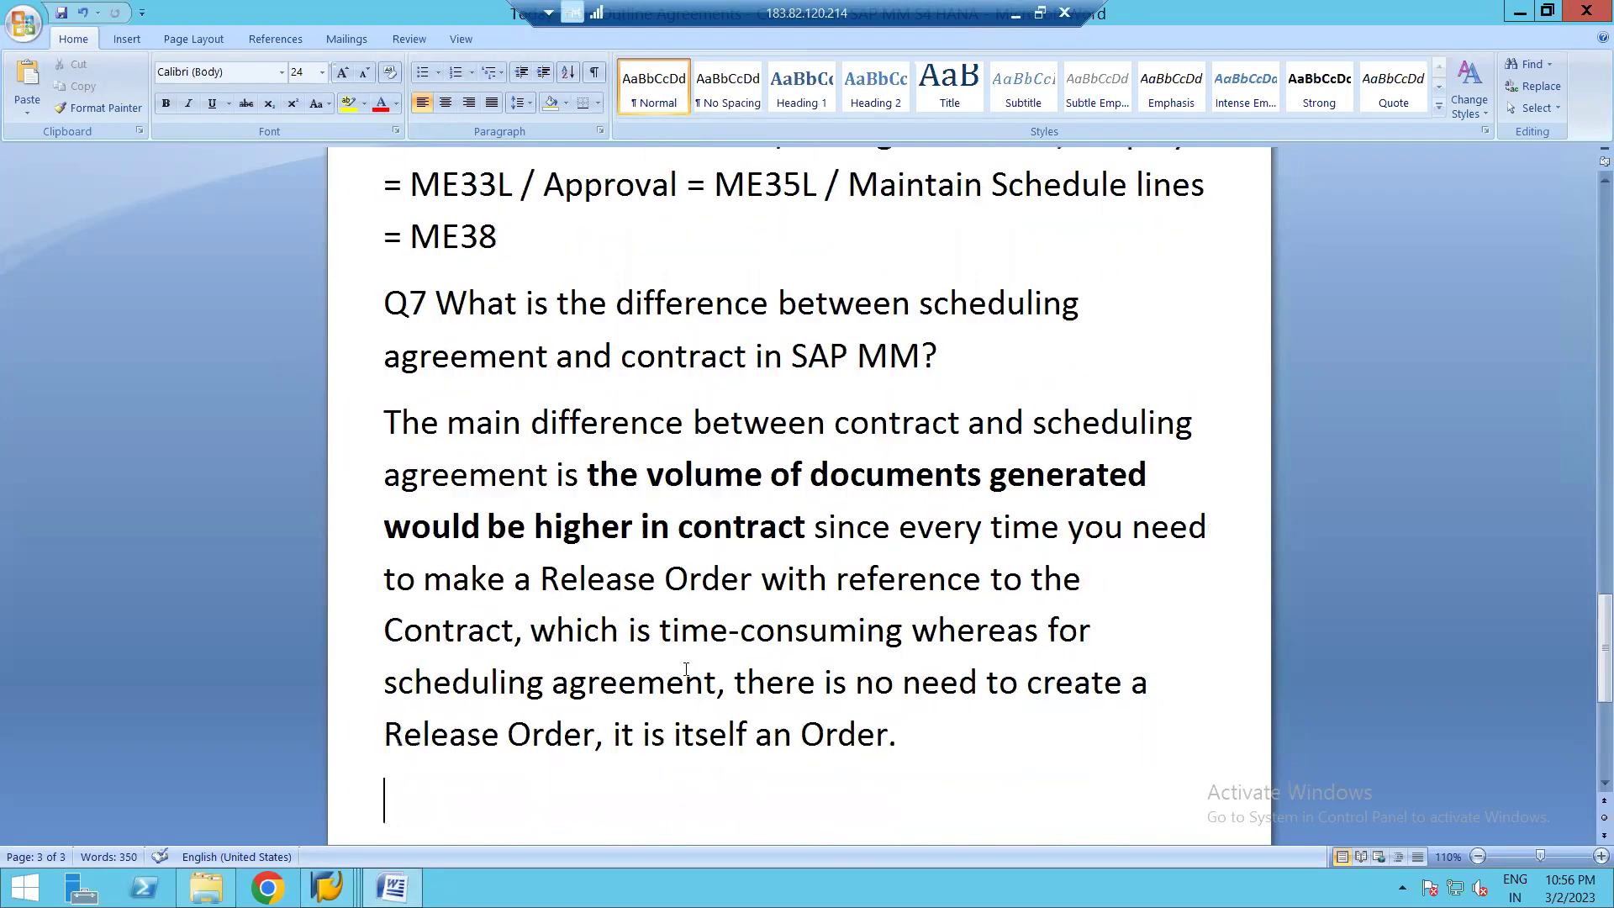